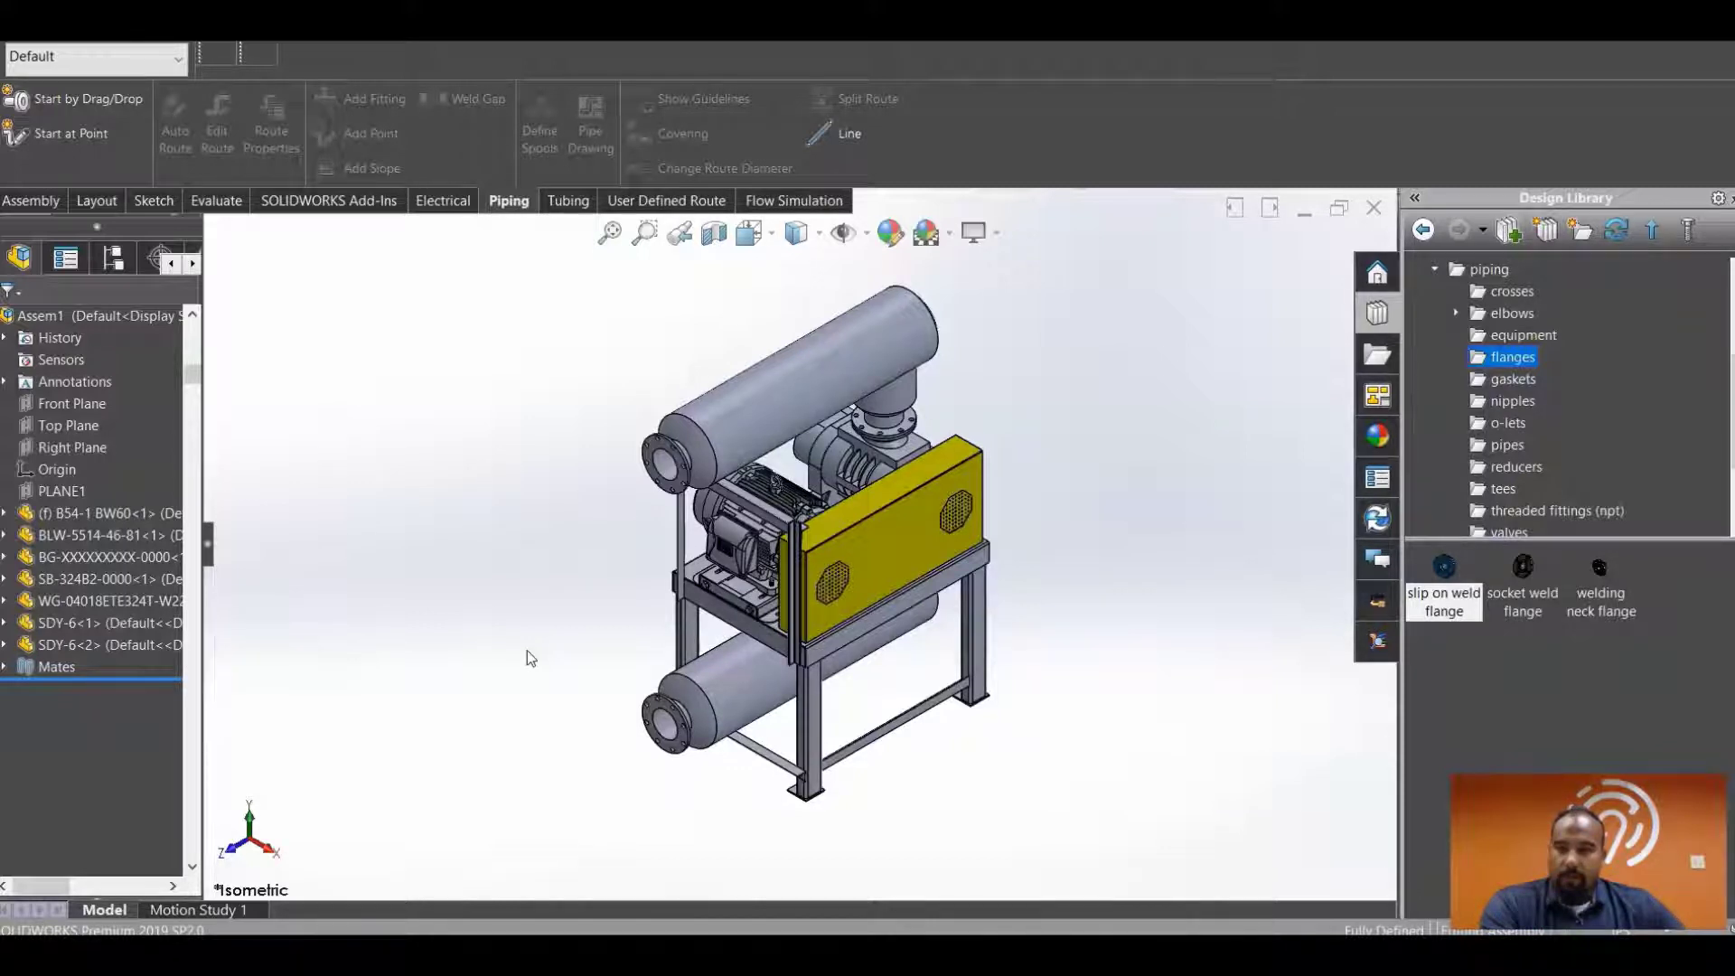
# - Place a Slip On Flange 150-NPS6 on the lower tank opening, skipping route creation
pyautogui.click(504, 309)
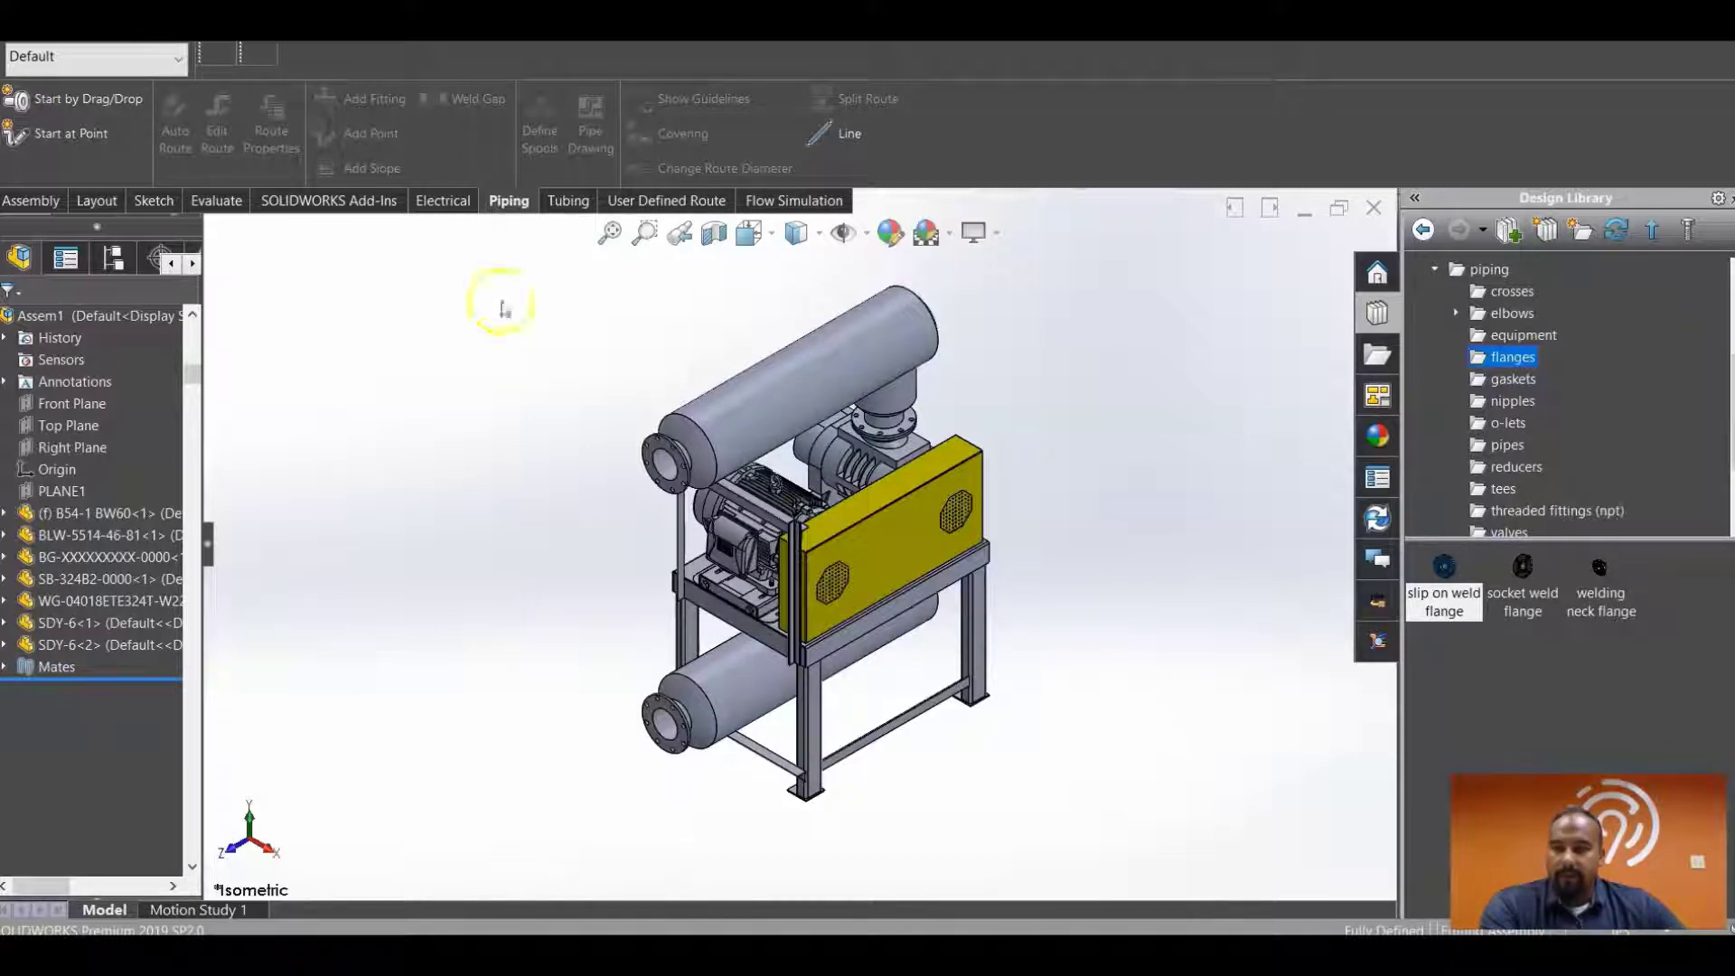
pyautogui.click(73, 101)
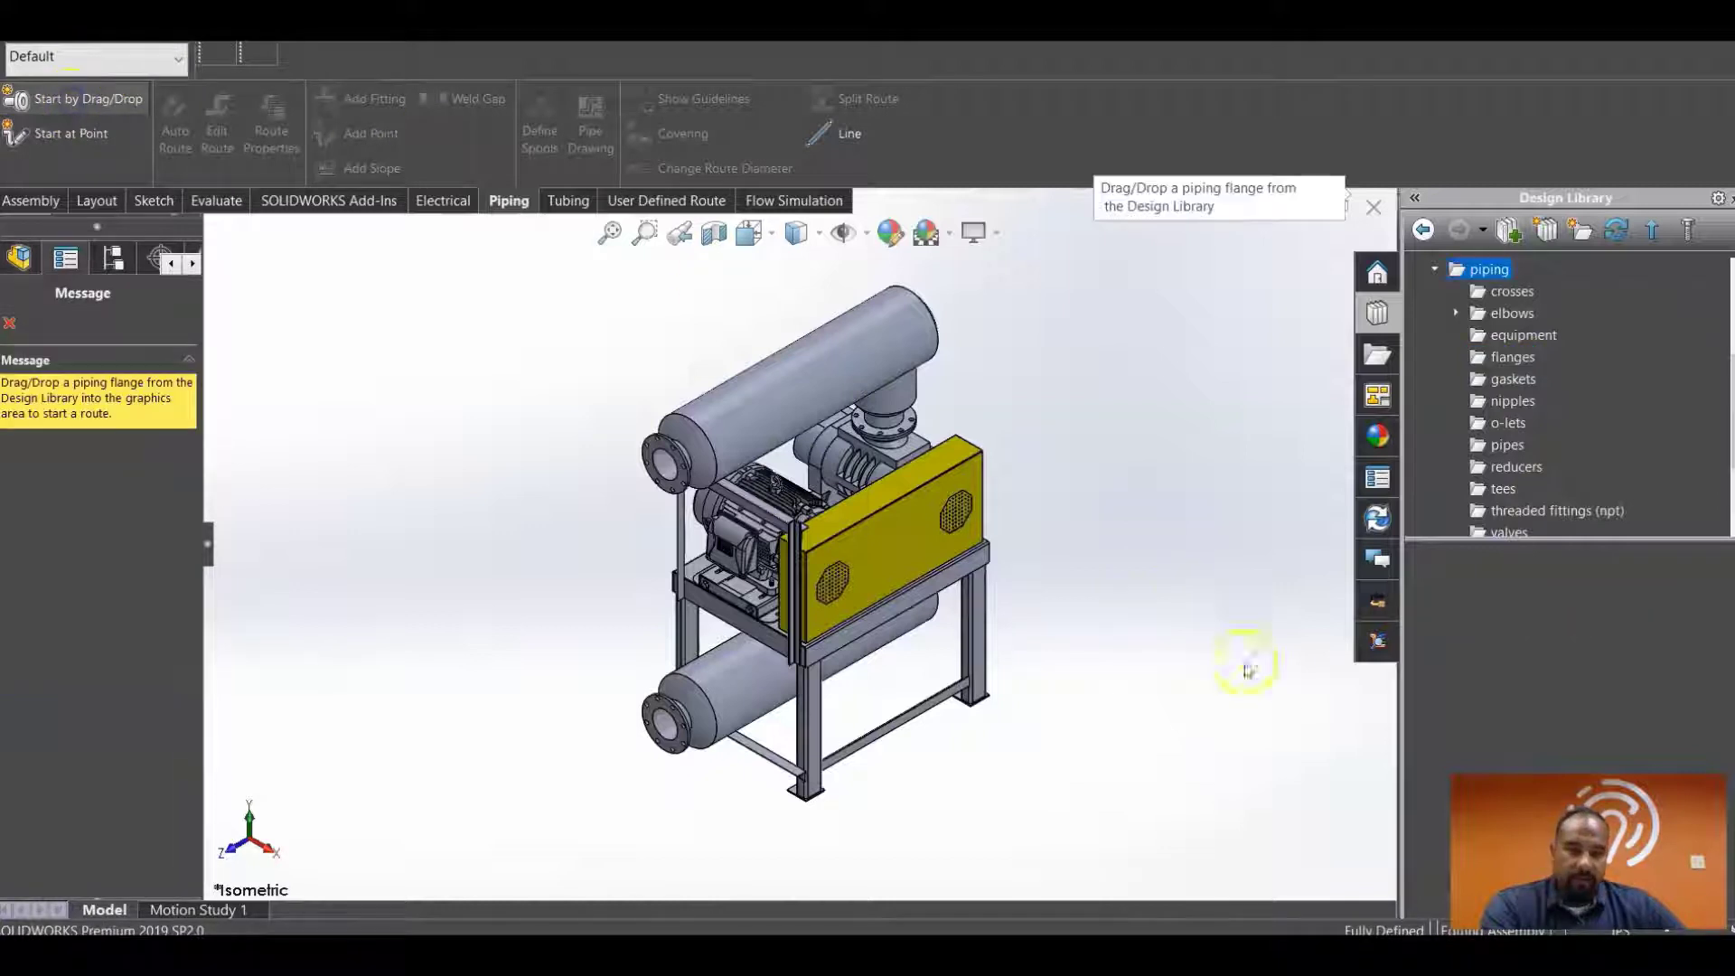
pyautogui.doubleClick(1679, 567)
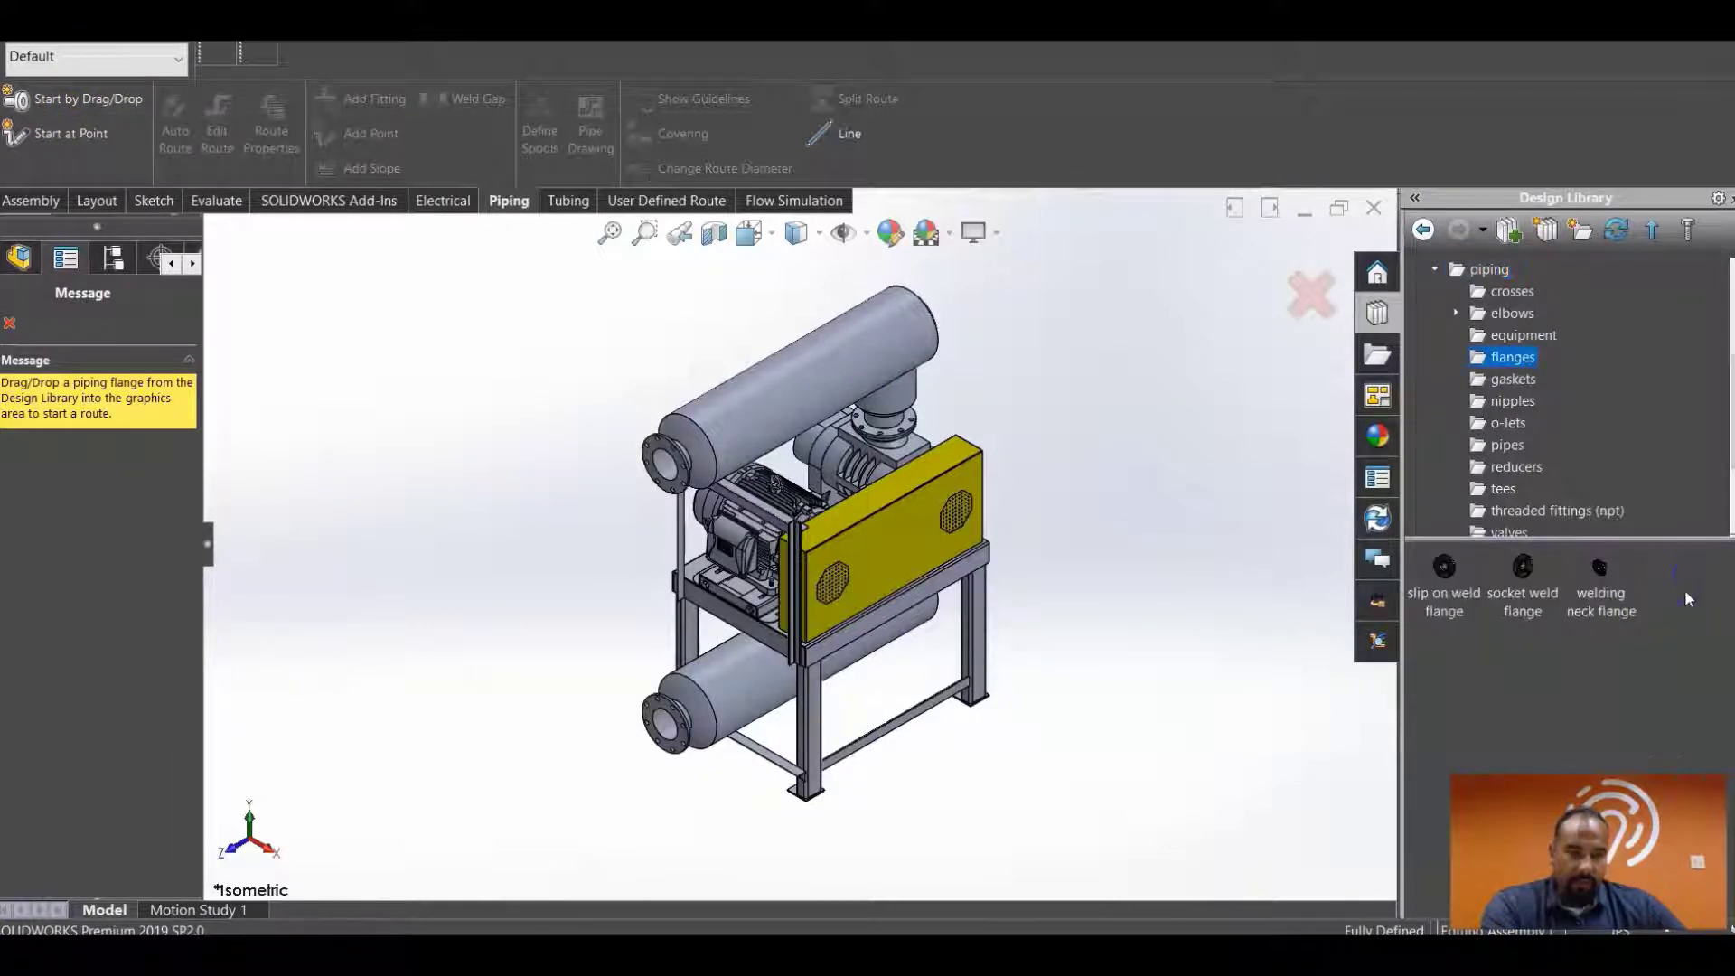
pyautogui.moveTo(1416, 579); pyautogui.dragTo(670, 720)
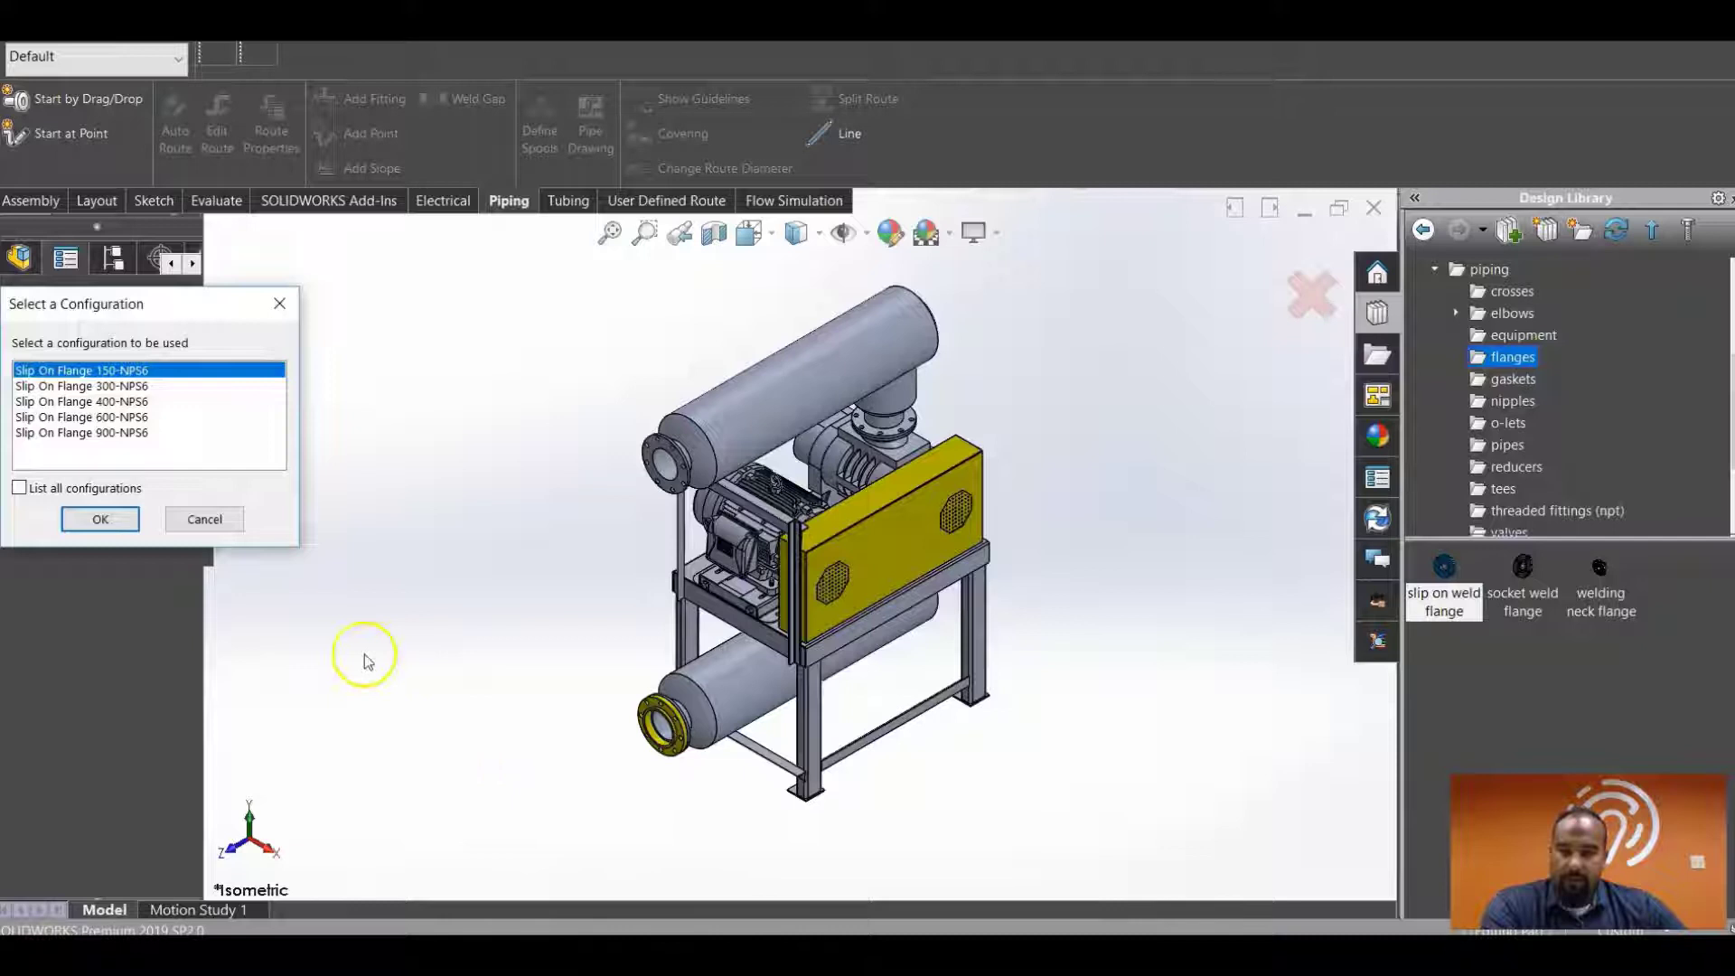
pyautogui.click(101, 519)
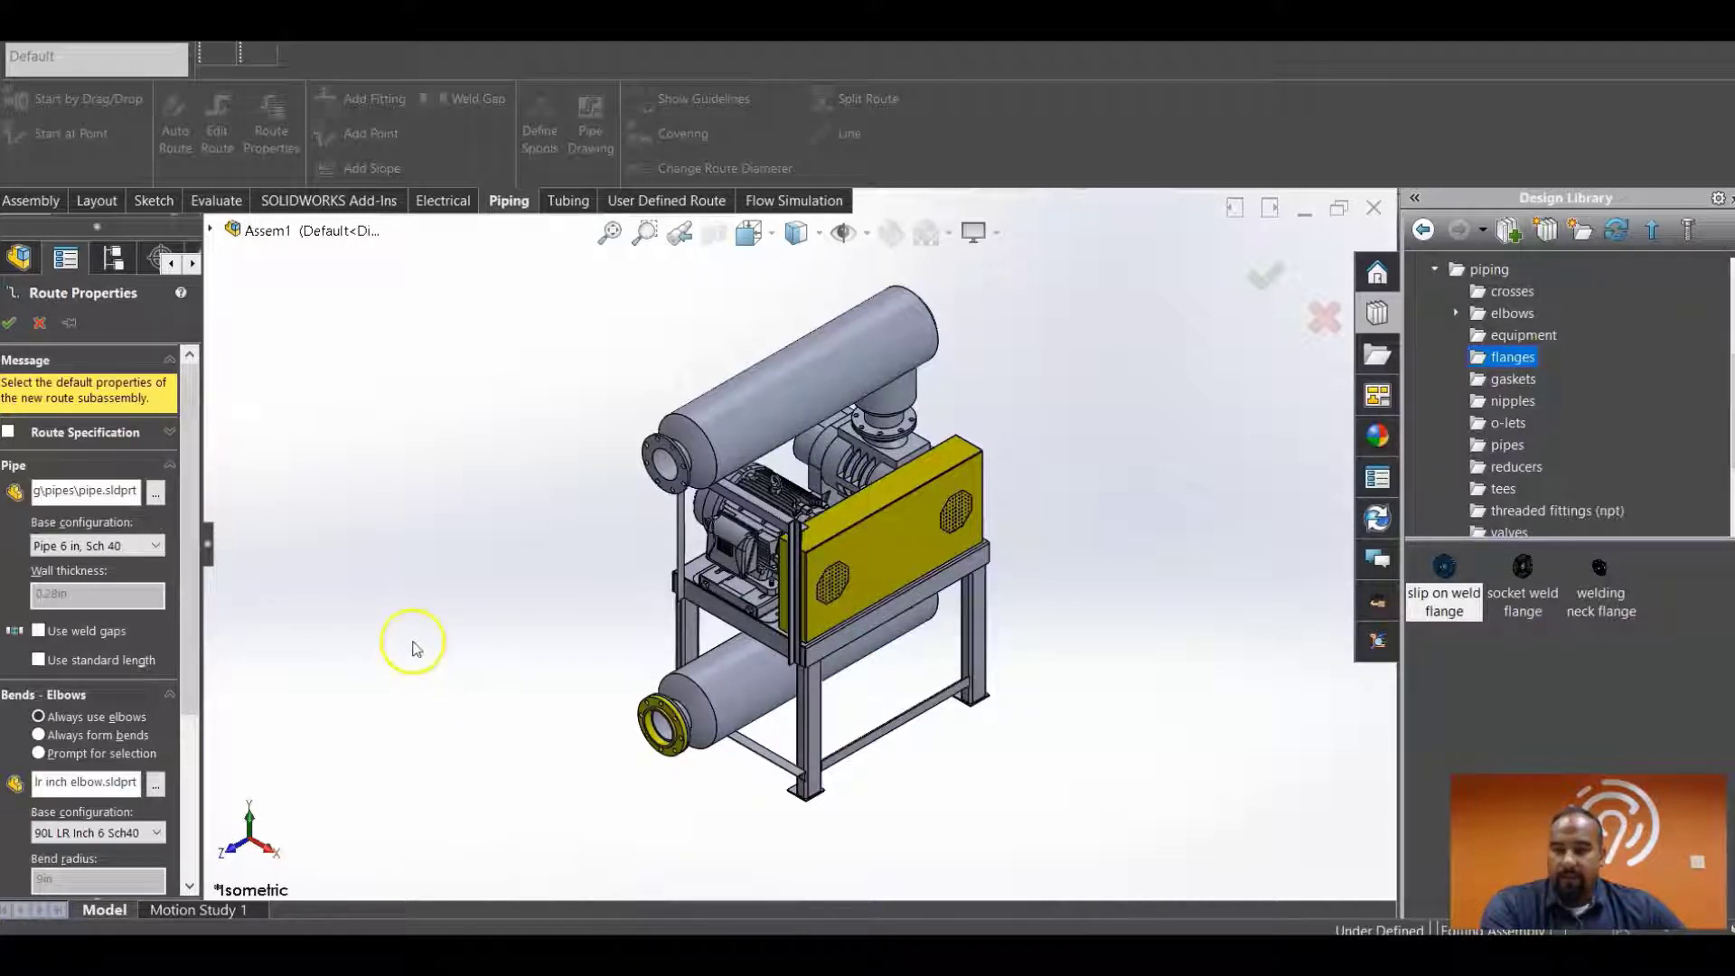
pyautogui.click(39, 323)
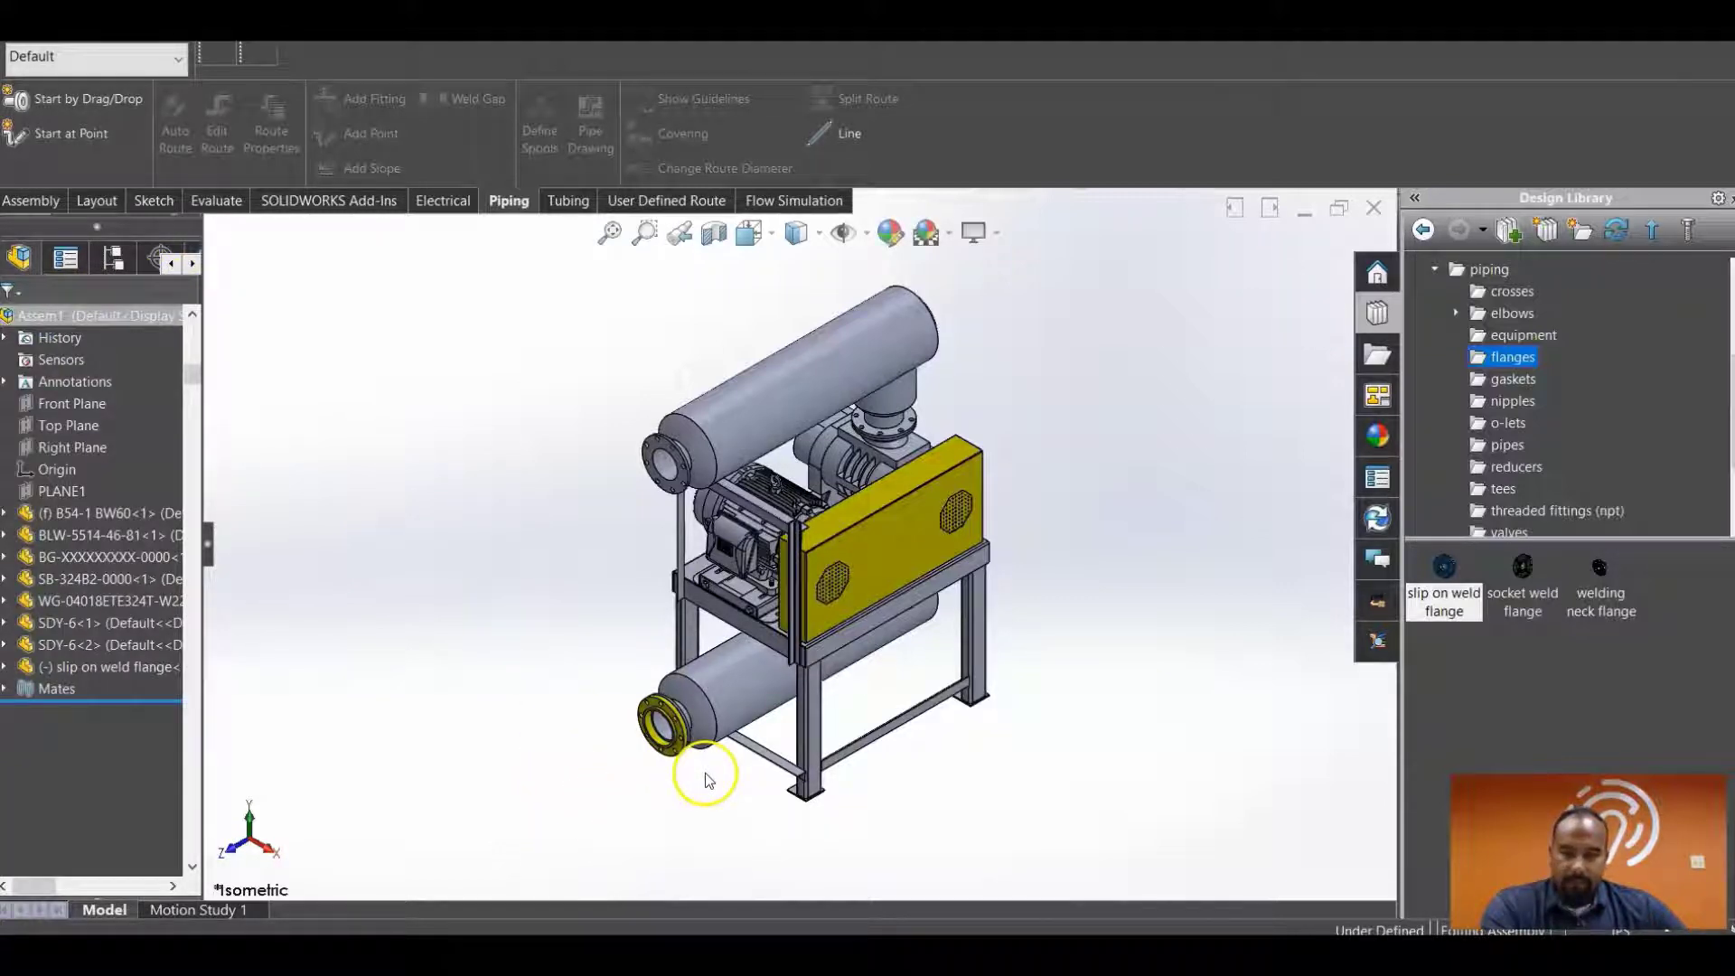
# - Zoom to the lower flange, expand it in the tree, and select its side plane with PLANE1
pyautogui.scroll(-6, 696, 776)
pyautogui.moveTo(705, 729); pyautogui.dragTo(575, 635, button='middle')
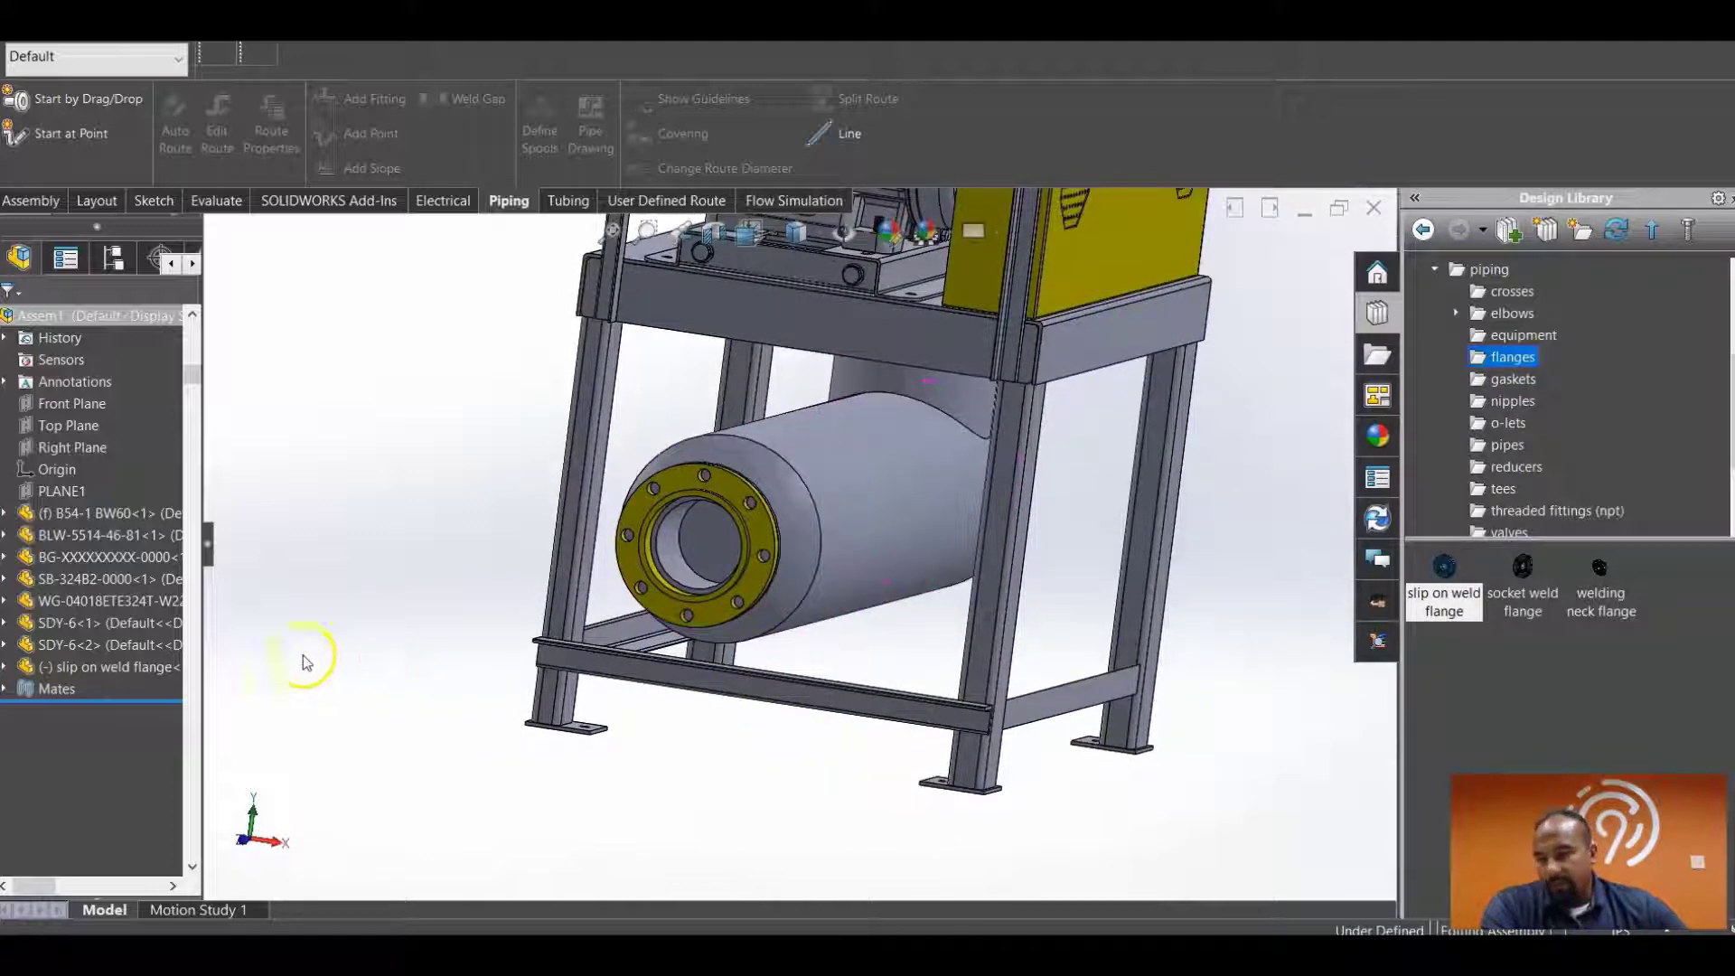
pyautogui.click(7, 685)
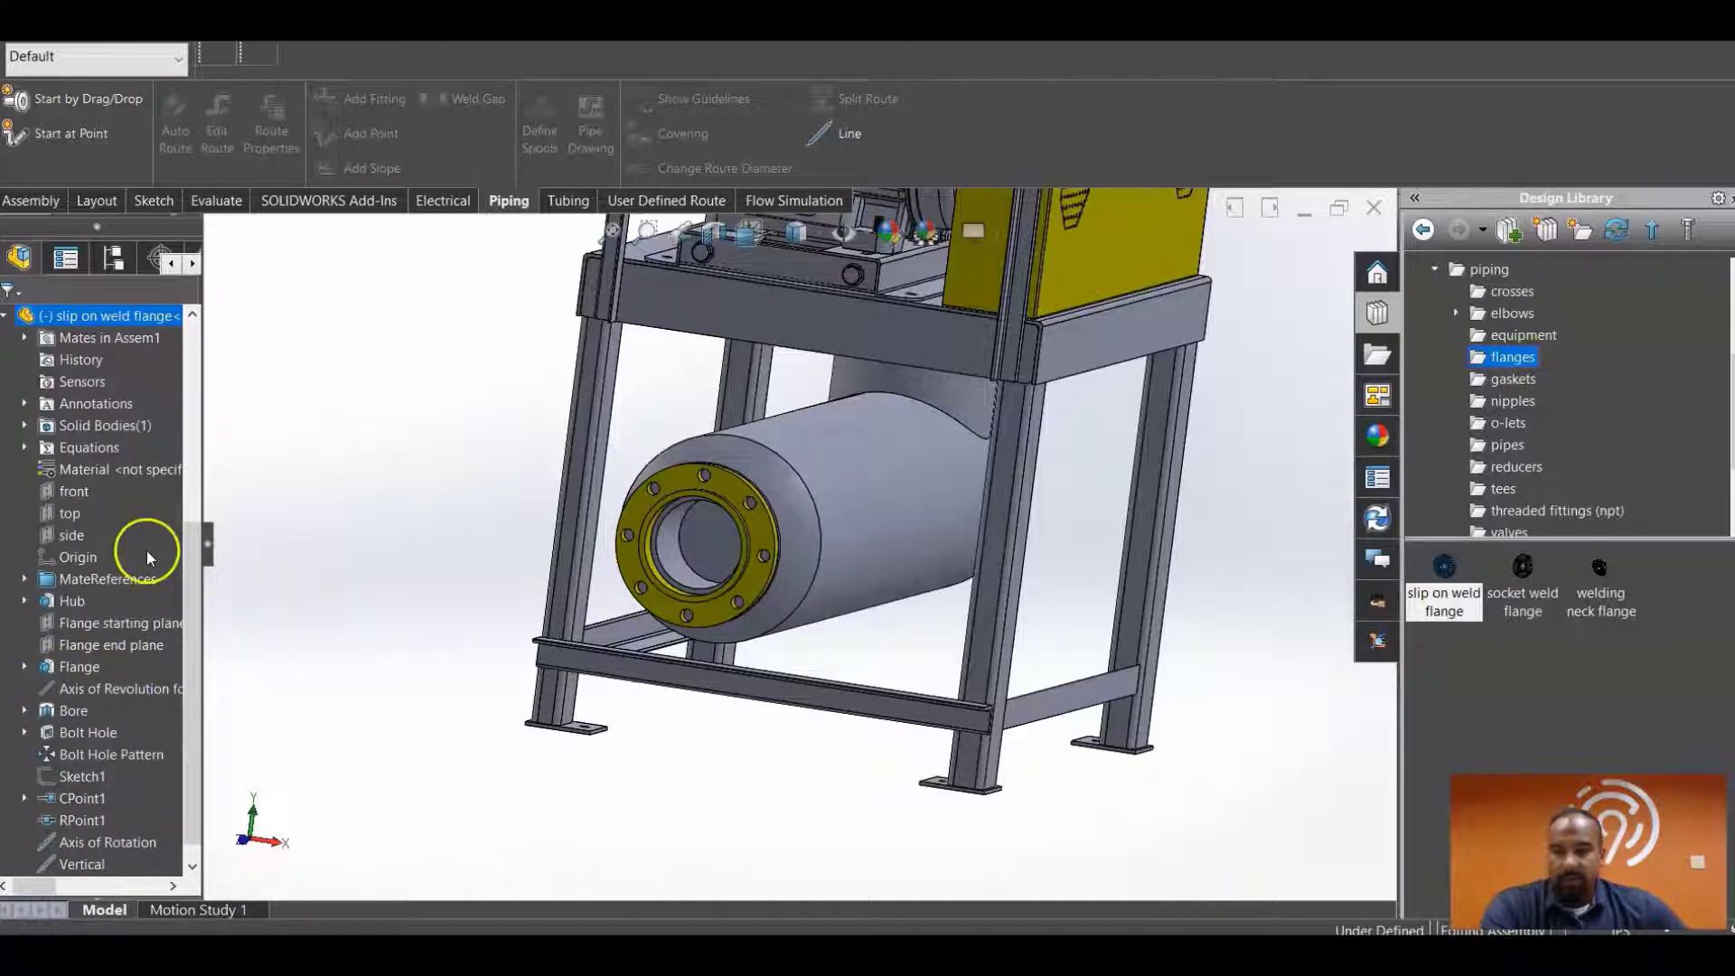
pyautogui.click(74, 537)
pyautogui.moveTo(191, 604); pyautogui.dragTo(182, 434)
pyautogui.click(63, 493)
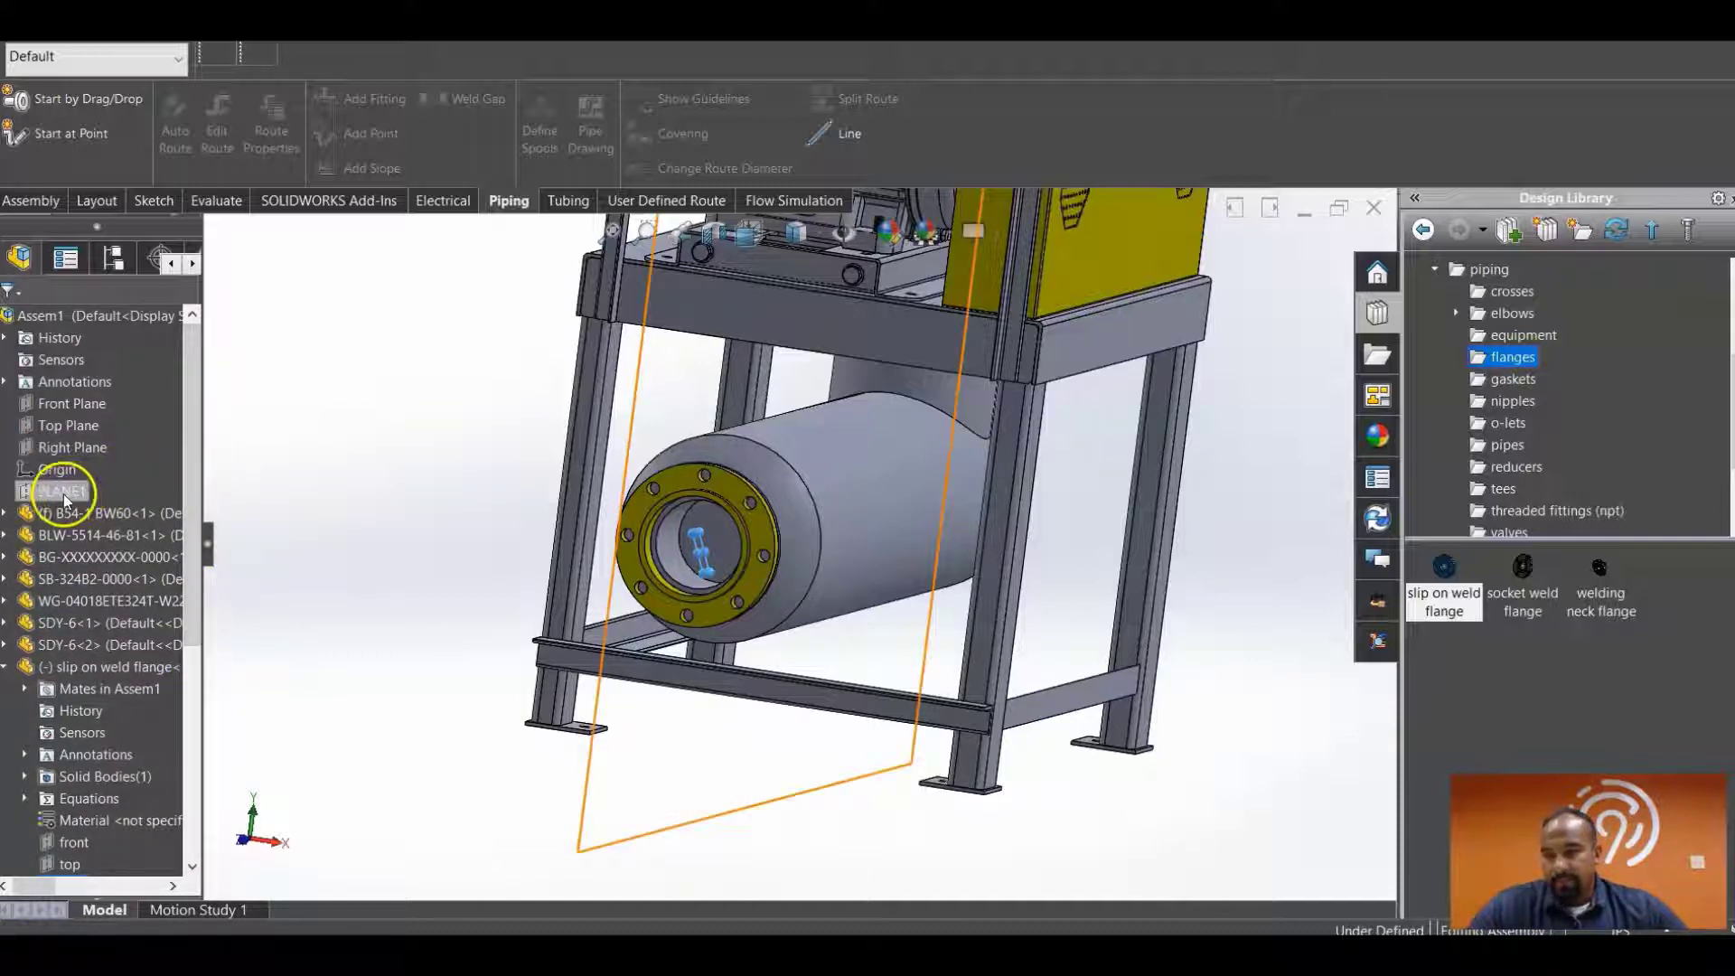
pyautogui.click(63, 217)
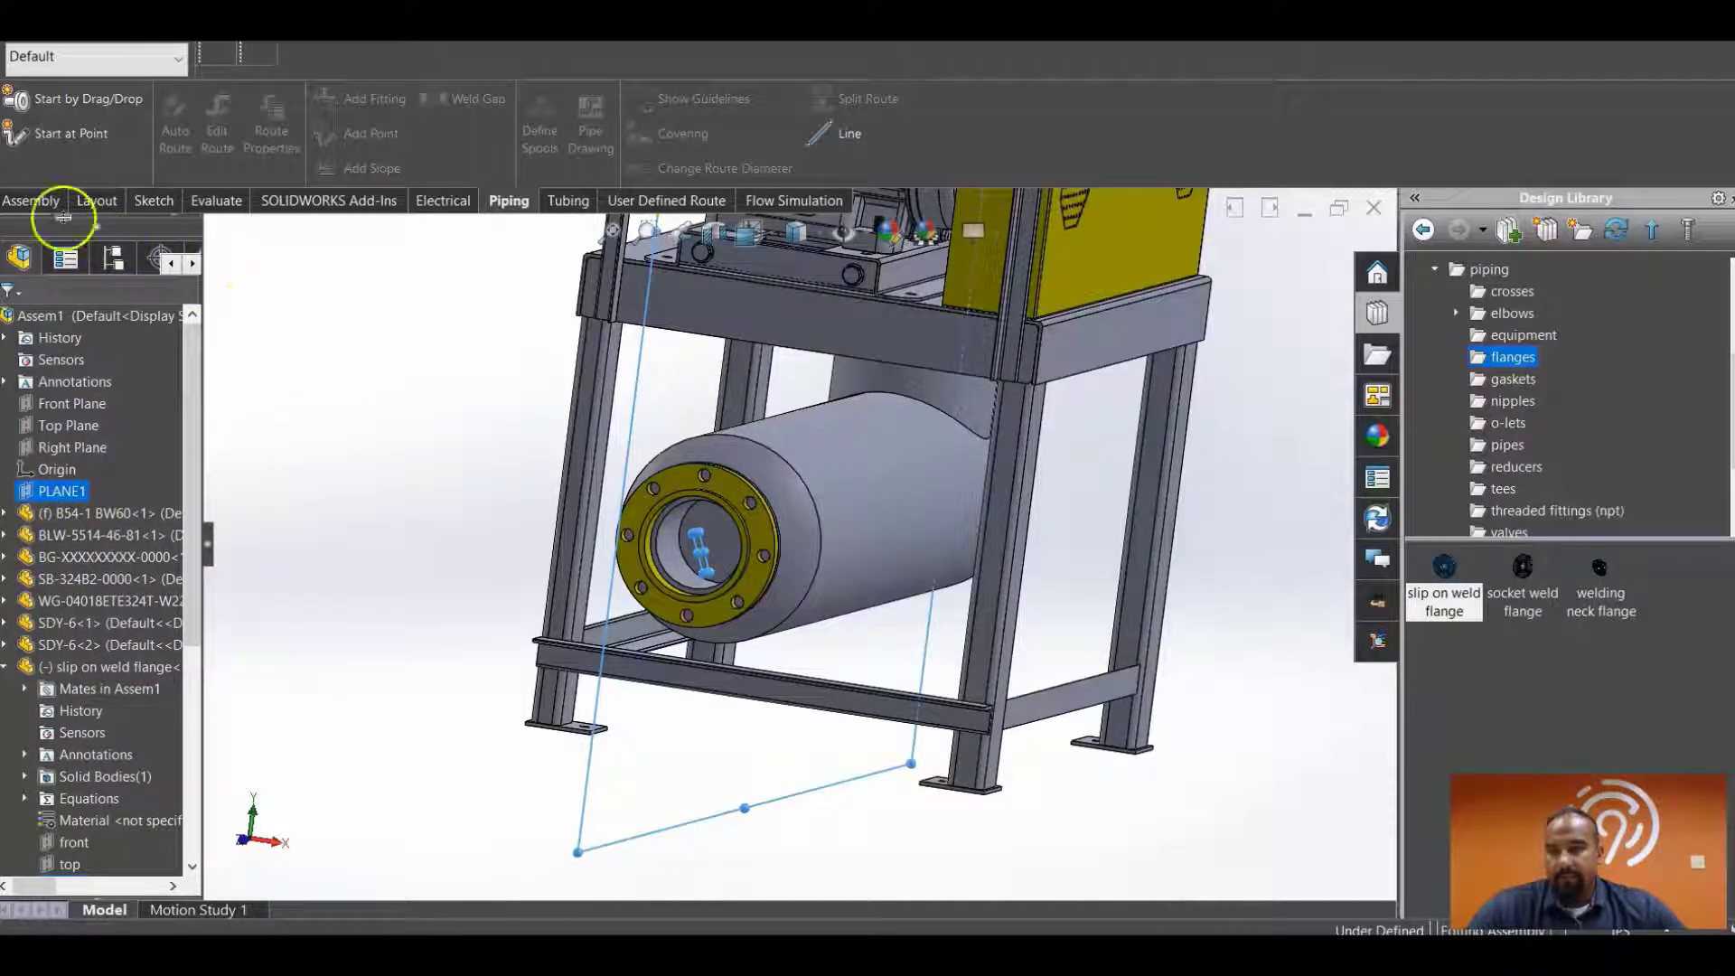
pyautogui.click(37, 200)
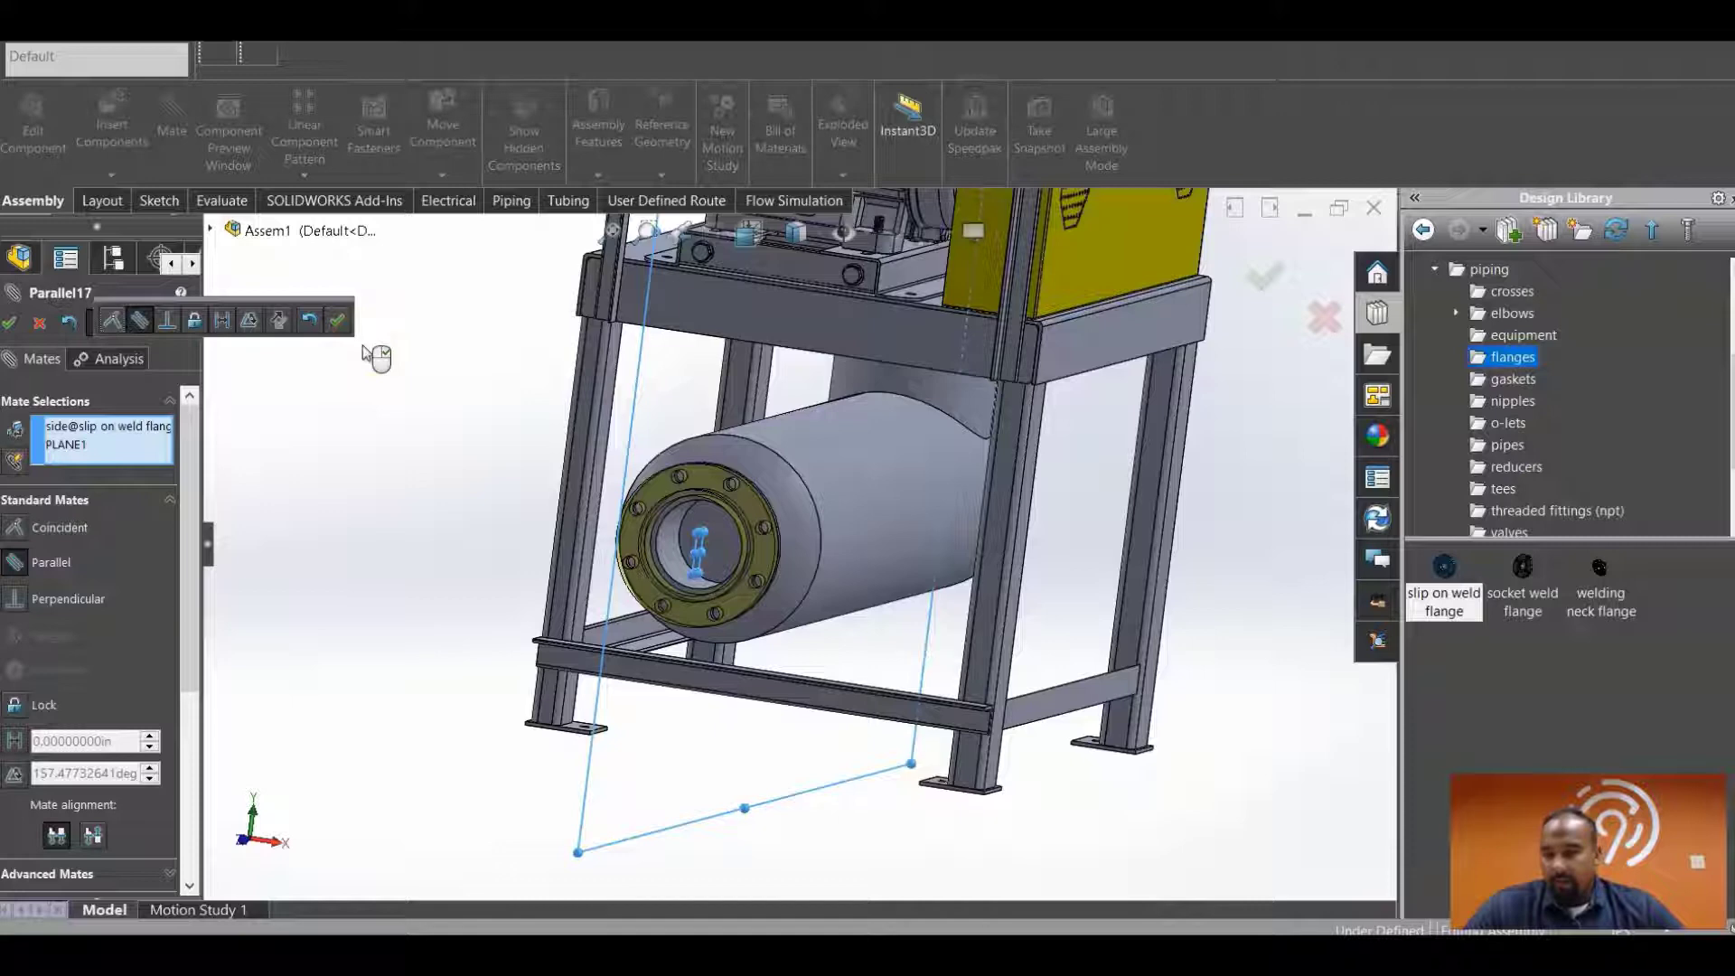
# - Apply the parallel mate between the lower flange's side plane and PLANE1, then close the Mate panel
pyautogui.click(337, 319)
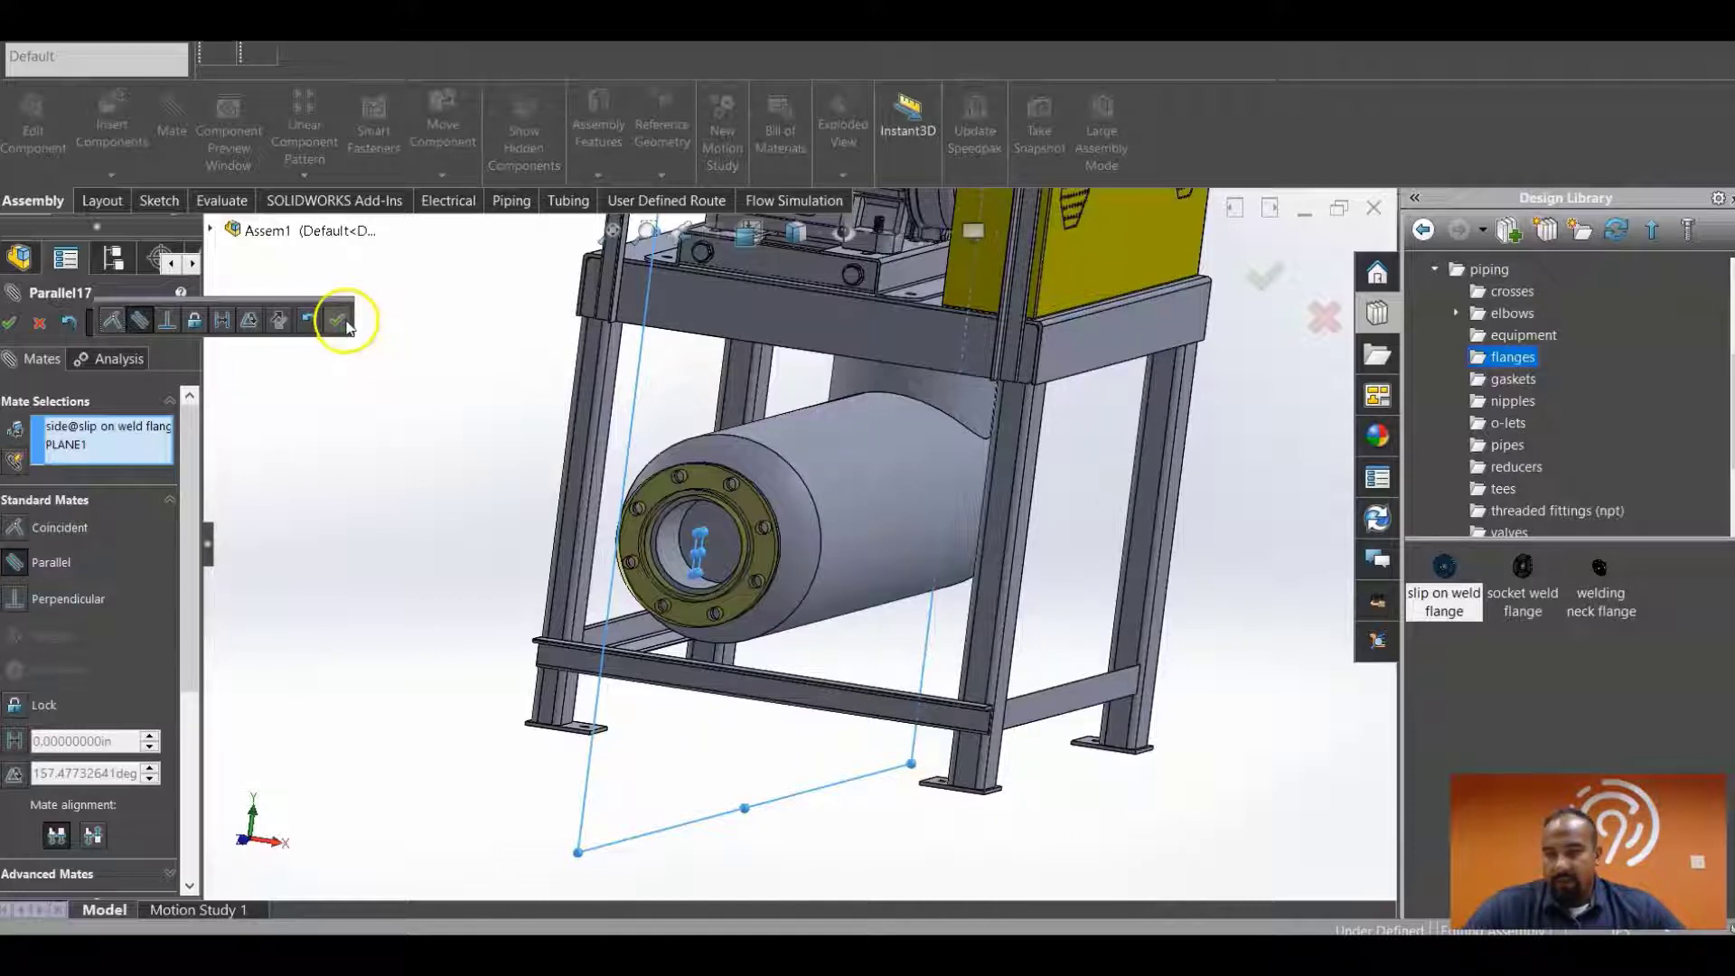
pyautogui.click(434, 652)
pyautogui.moveTo(713, 607); pyautogui.dragTo(759, 548, button='middle')
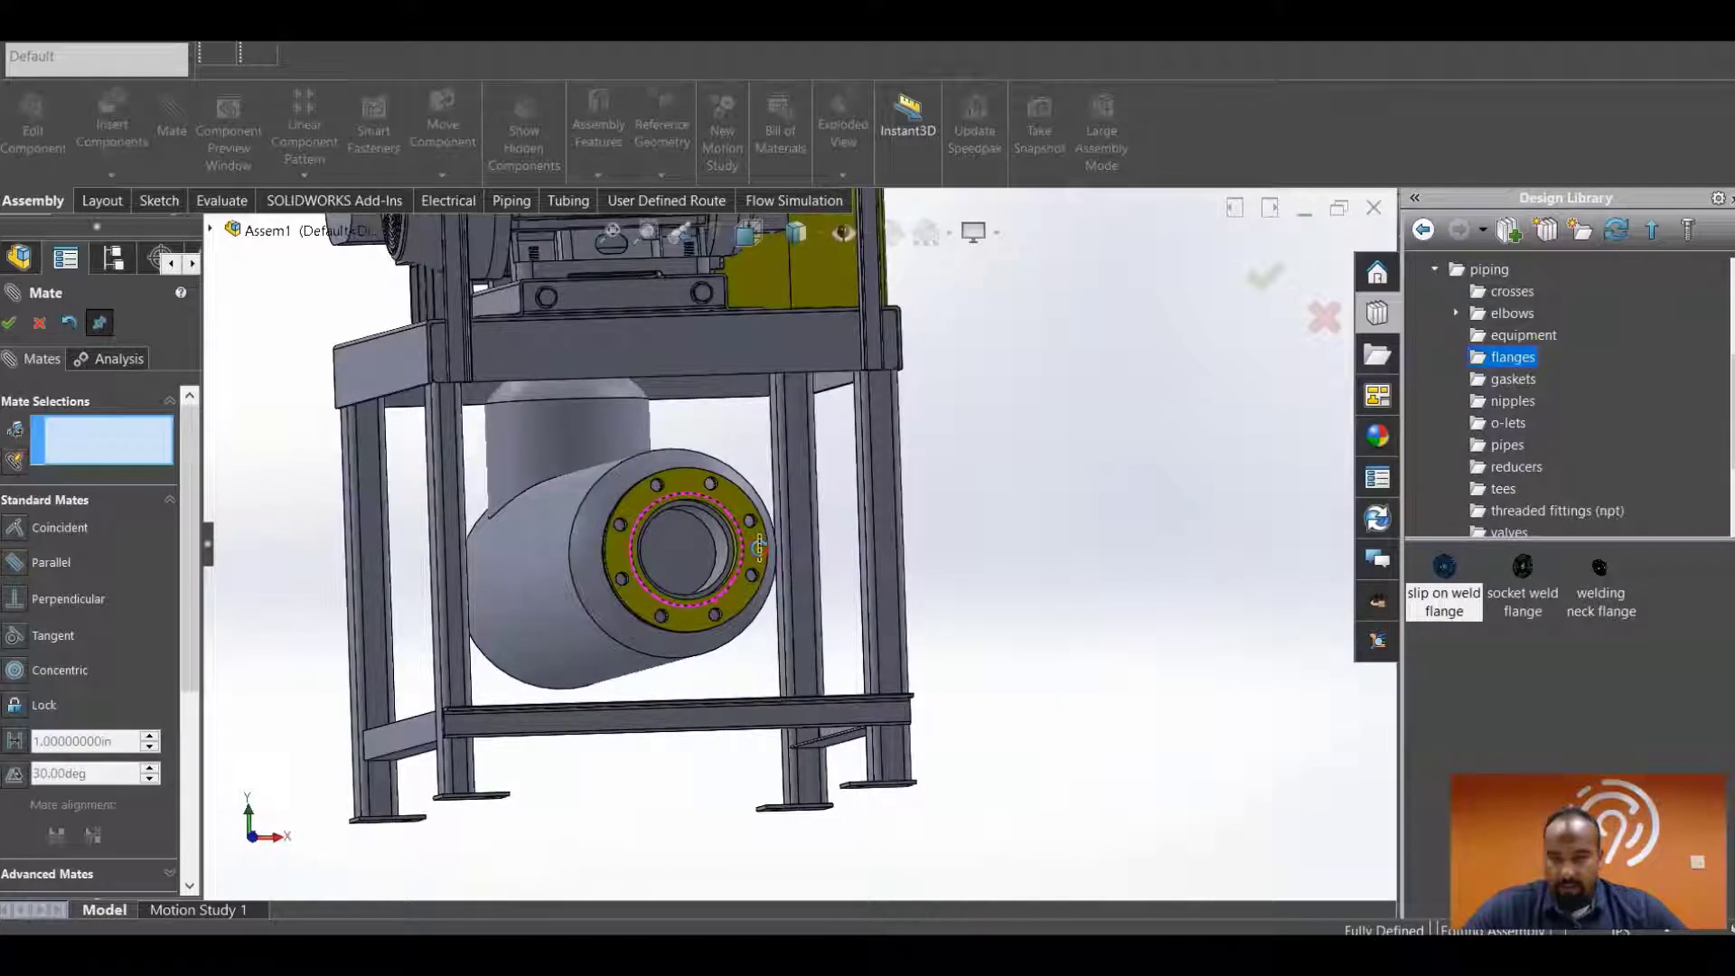
pyautogui.click(107, 318)
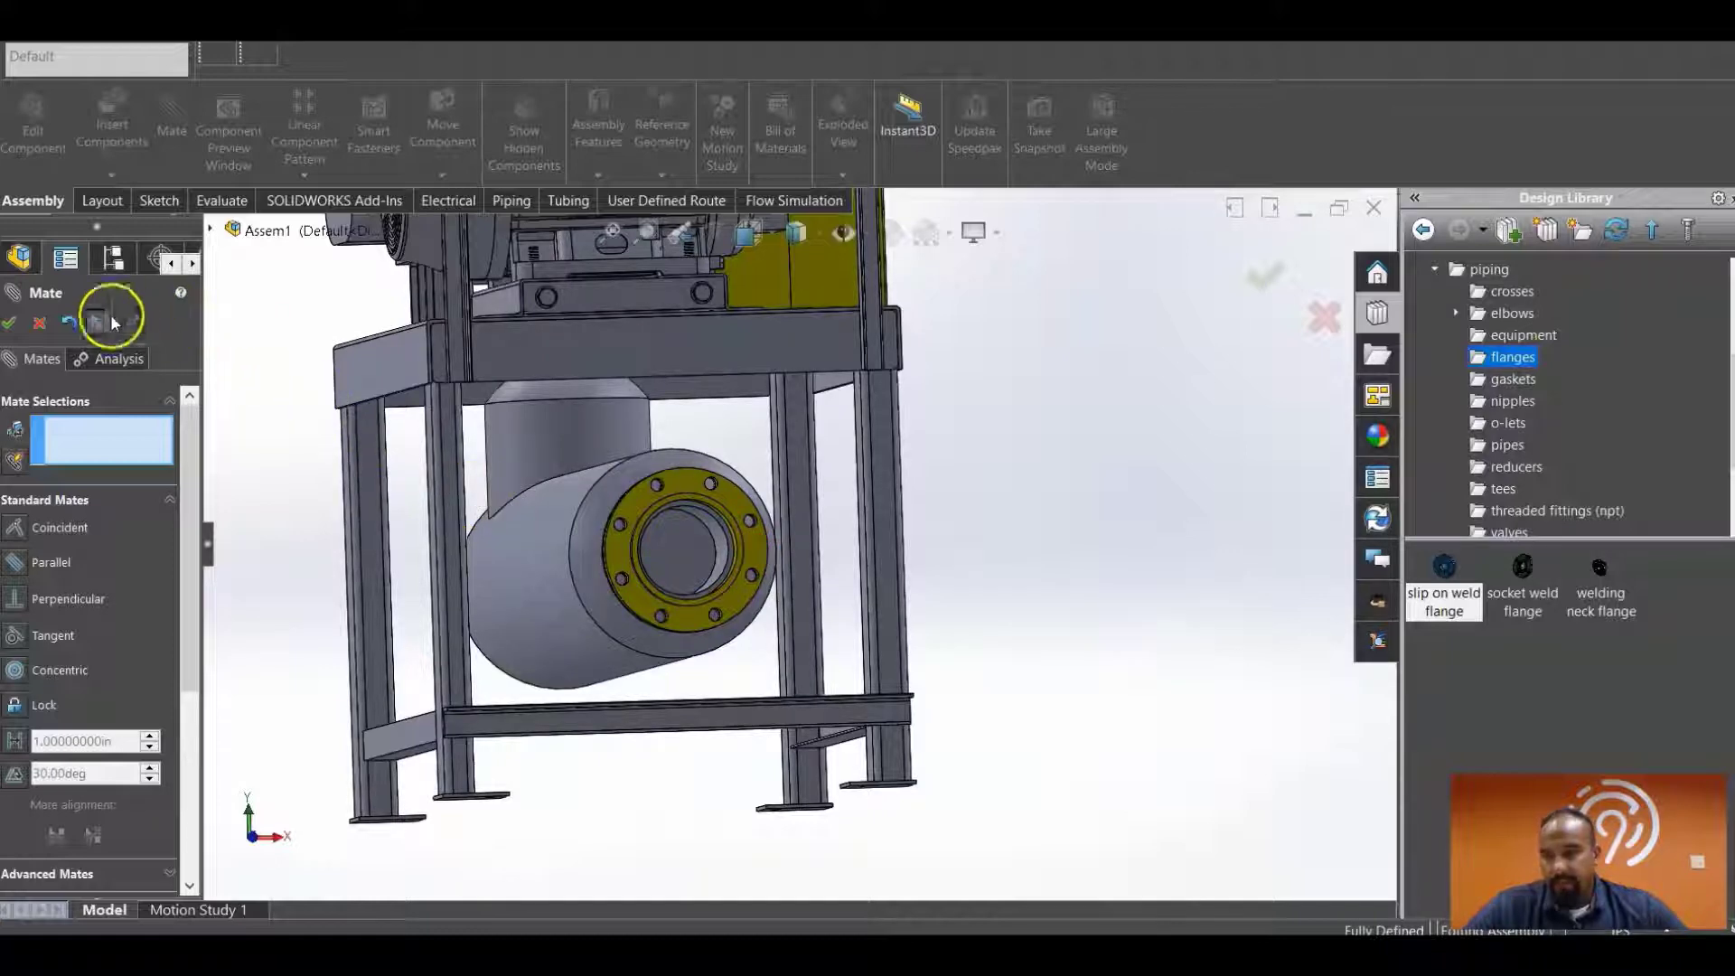
pyautogui.click(40, 322)
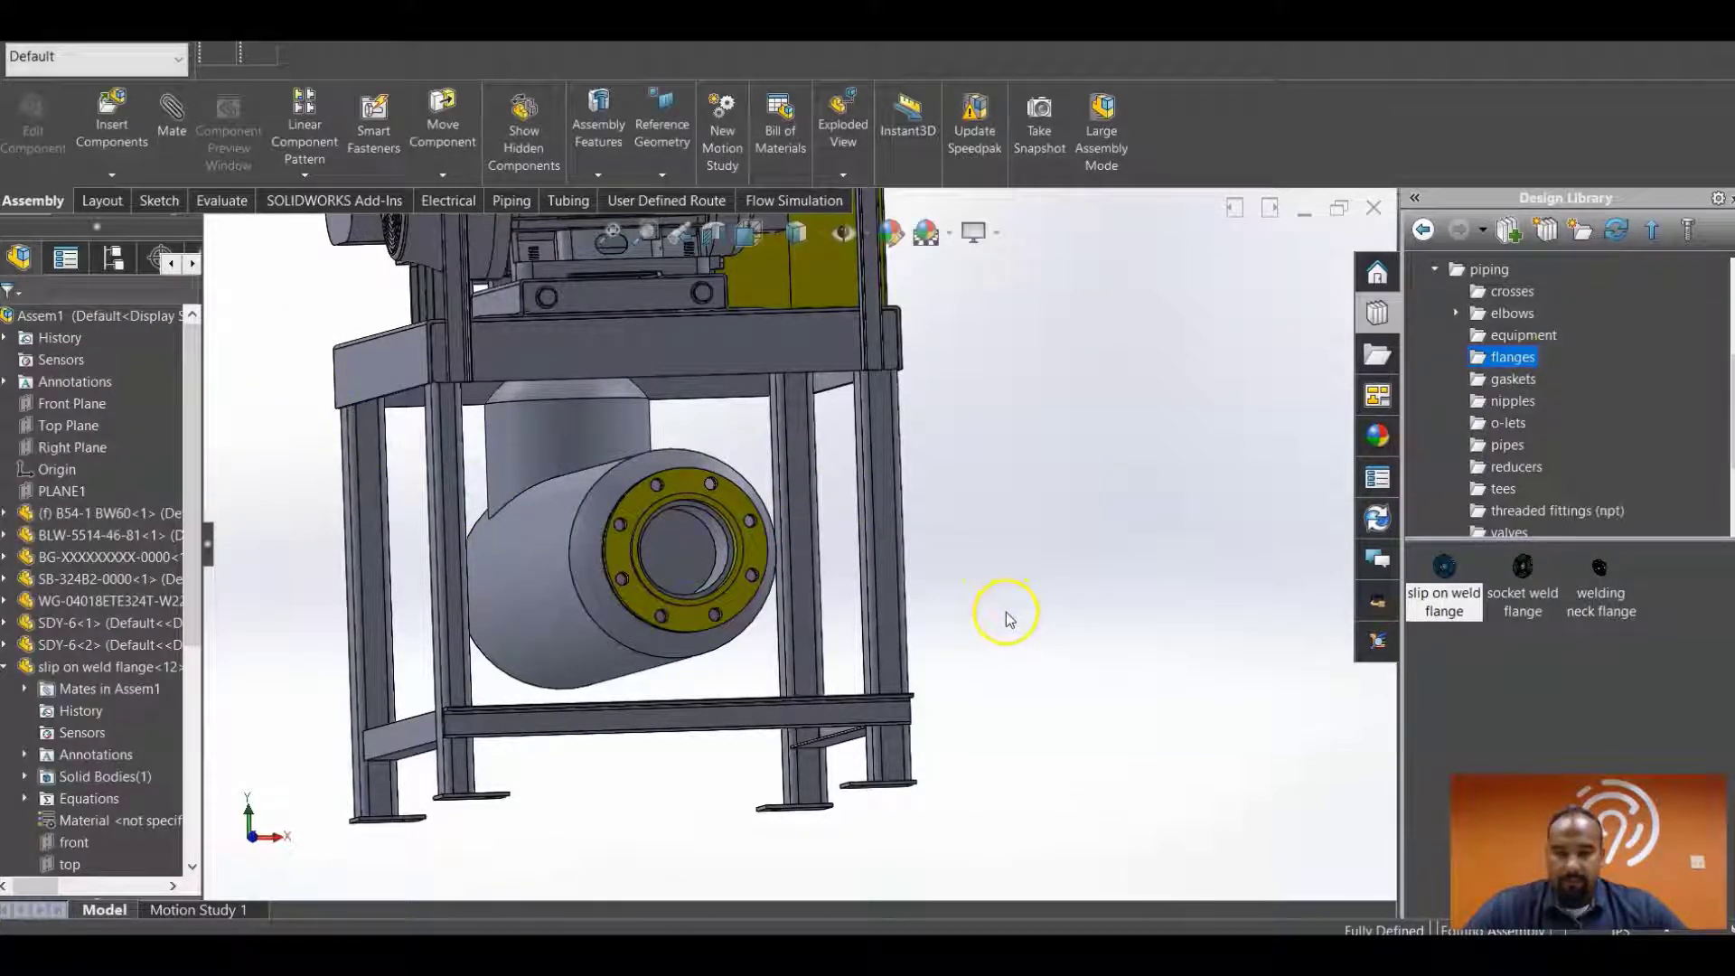
# - Place a second Slip On Flange 150-NPS6 on the upper pipe end without creating a route
pyautogui.scroll(3, 1027, 460)
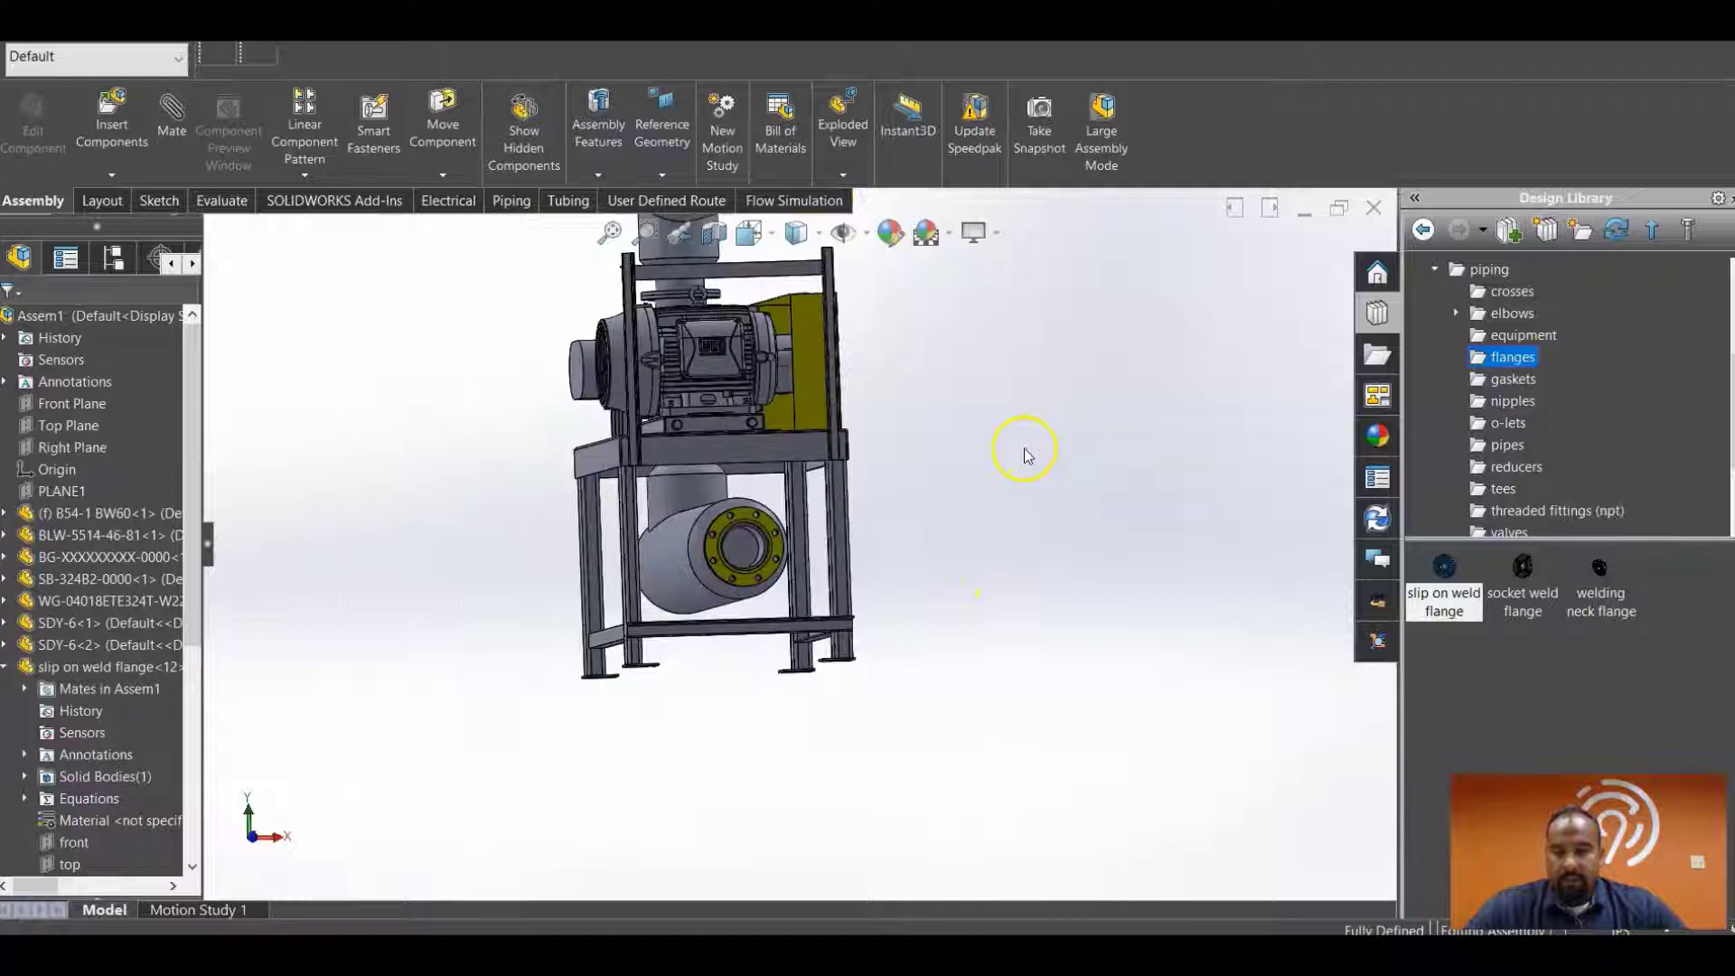
pyautogui.press('f')
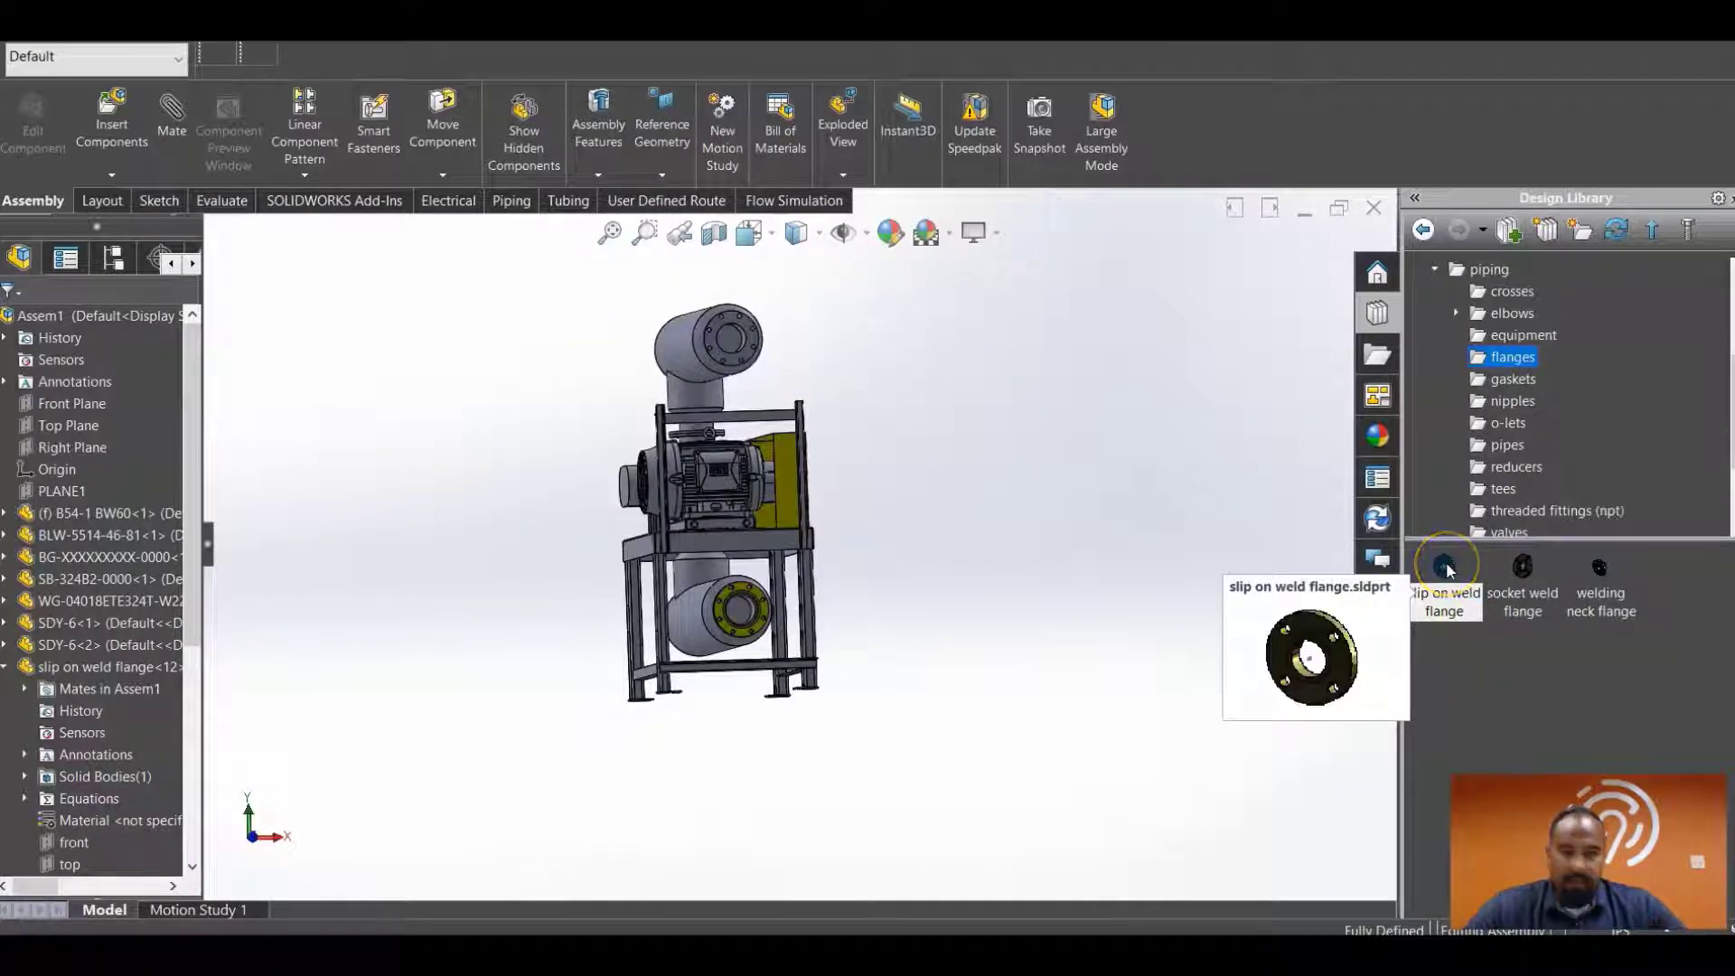
pyautogui.moveTo(1448, 564); pyautogui.dragTo(756, 331)
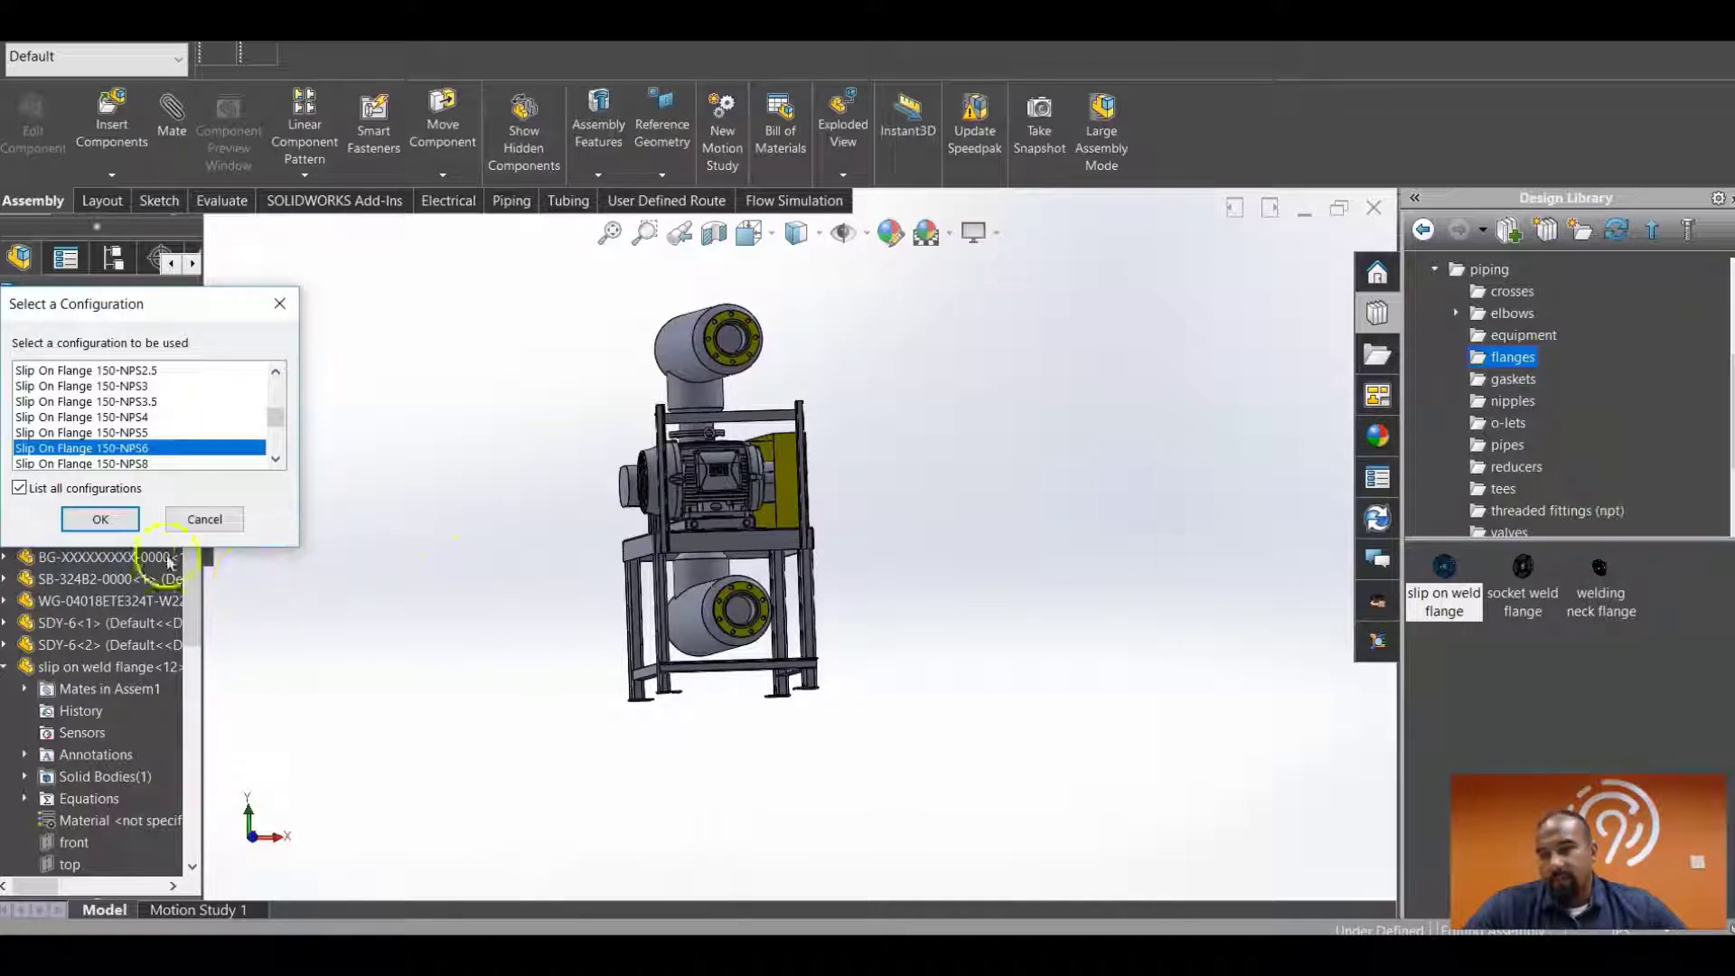
pyautogui.click(102, 522)
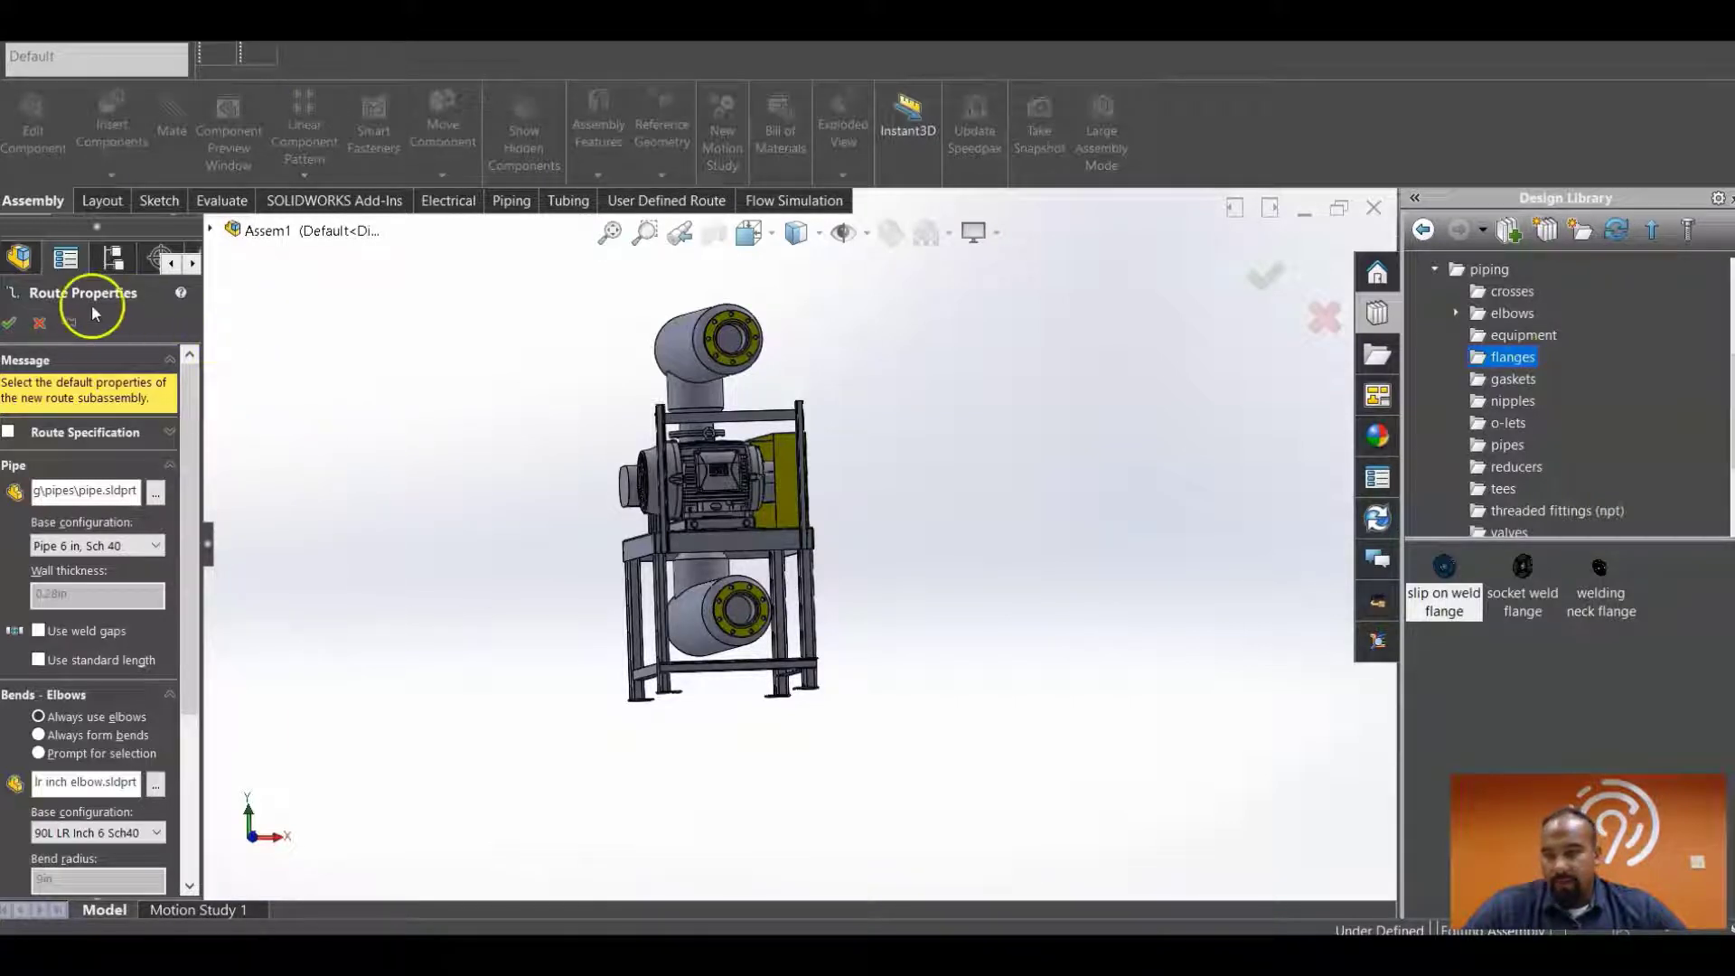
pyautogui.click(41, 323)
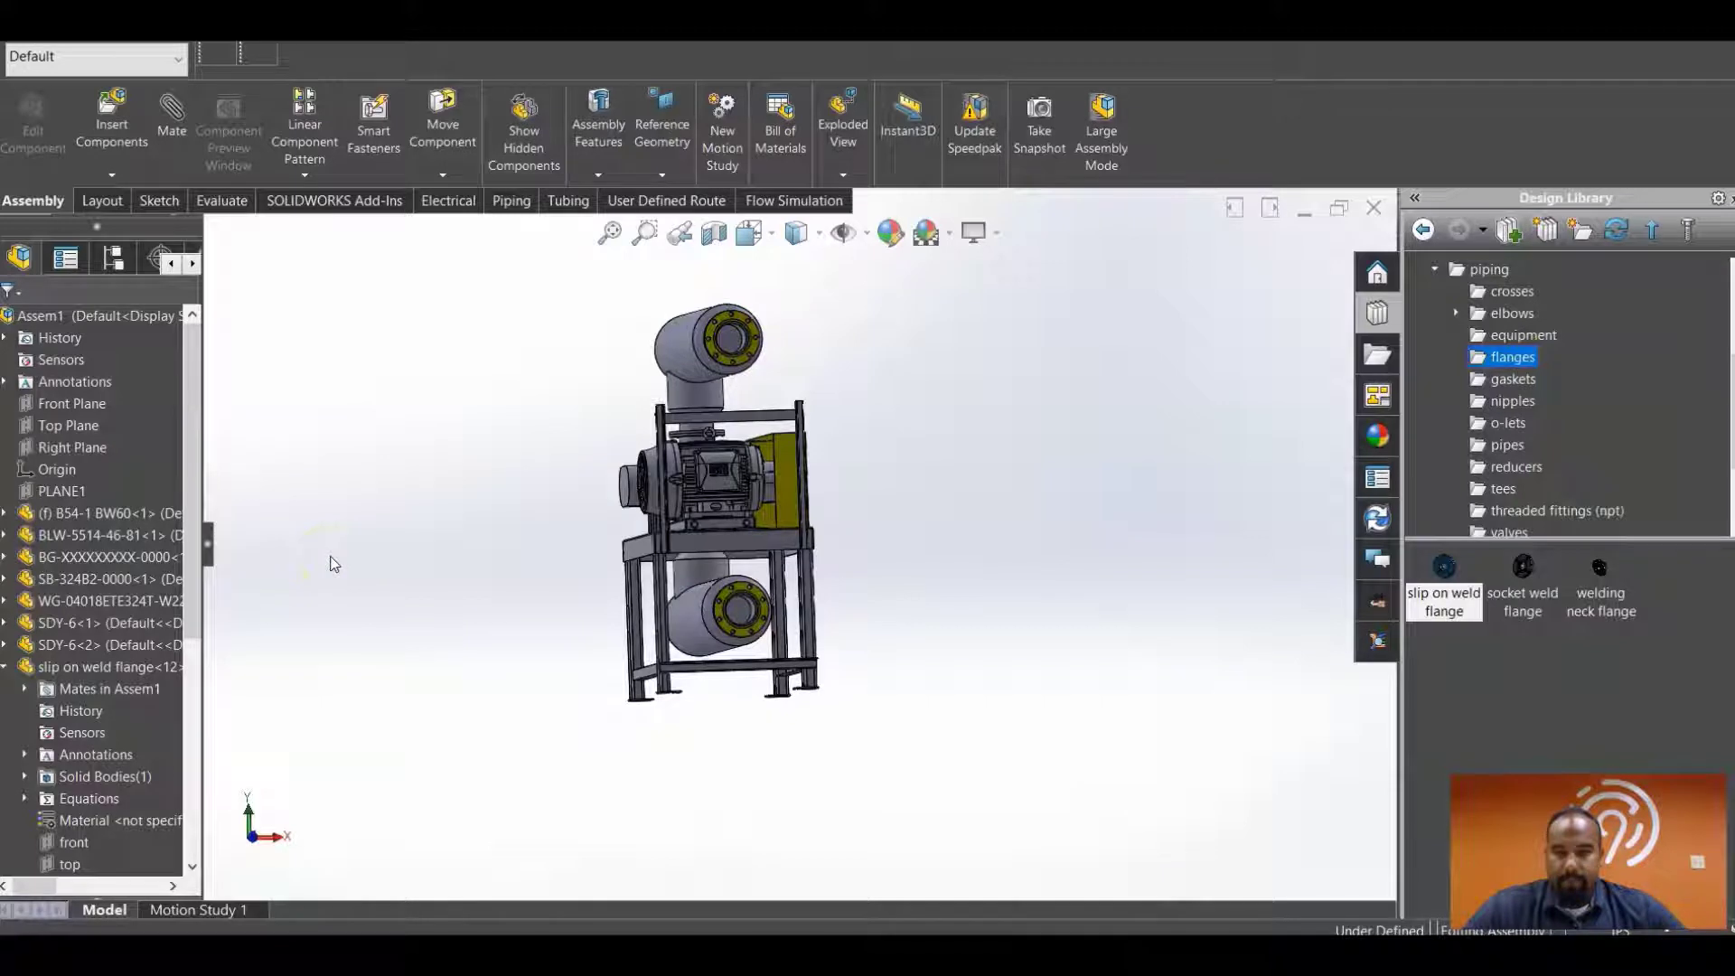
# - Expand the upper flange in the tree and select its side plane together with PLANE1
pyautogui.moveTo(918, 465); pyautogui.dragTo(906, 476, button='middle')
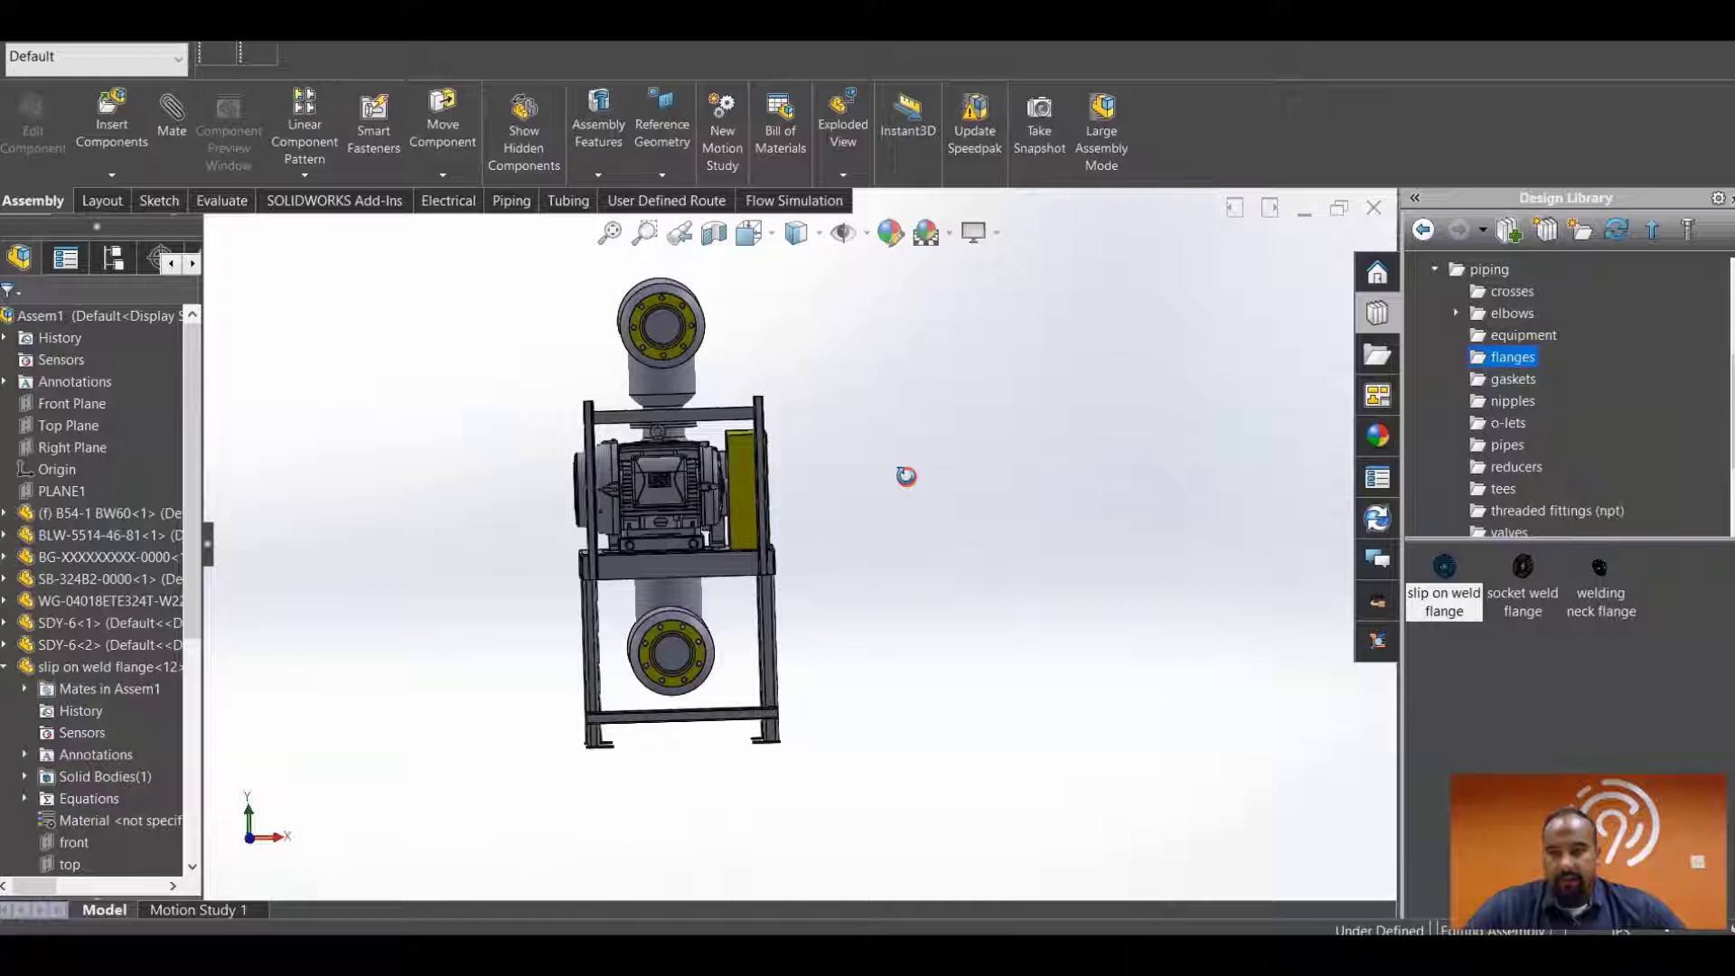
pyautogui.scroll(-2, 735, 334)
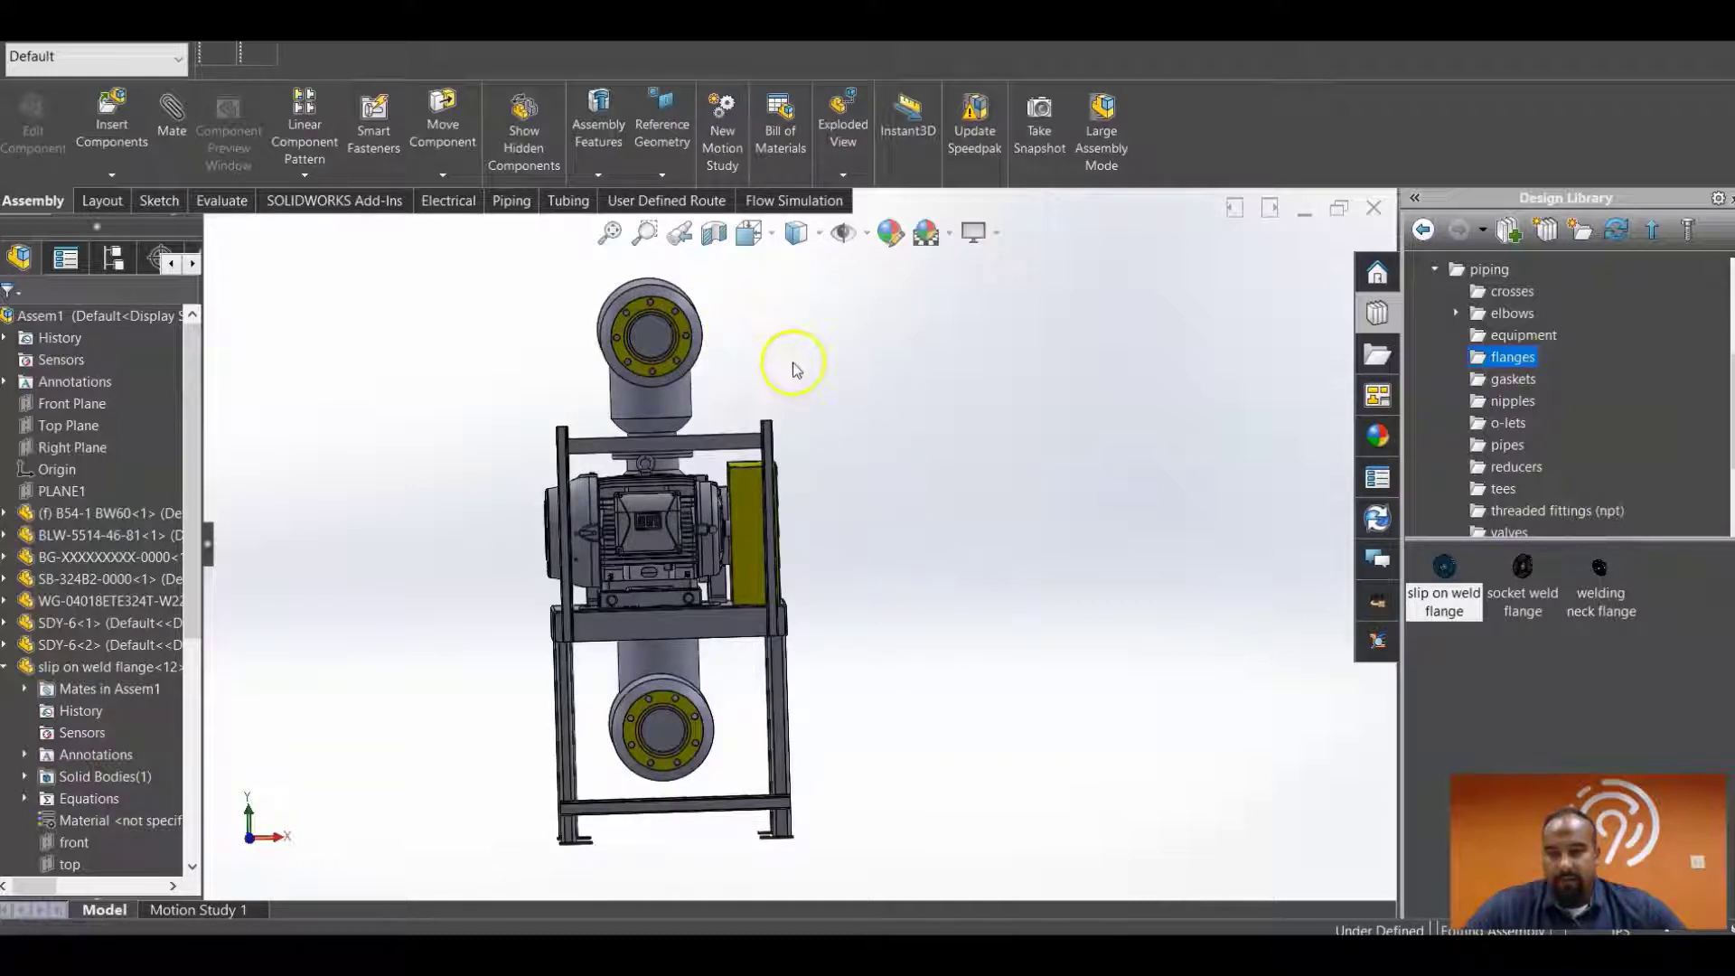
pyautogui.hotkey('ctrl', '7')
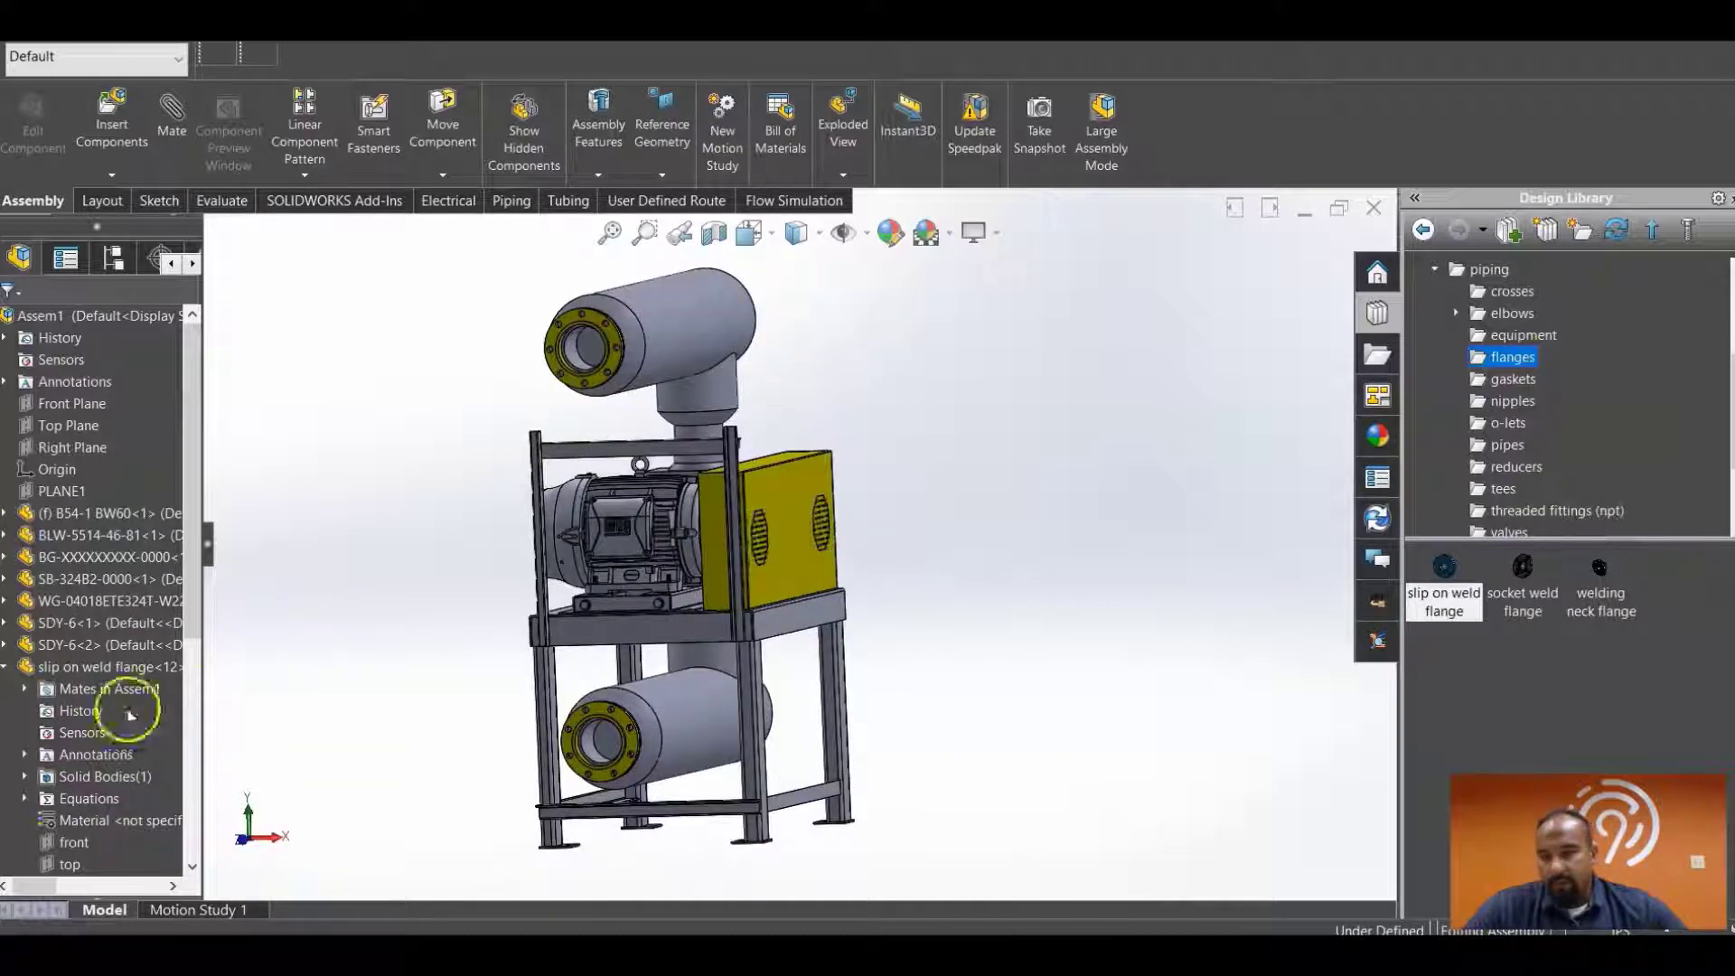
pyautogui.moveTo(190, 578); pyautogui.dragTo(162, 823)
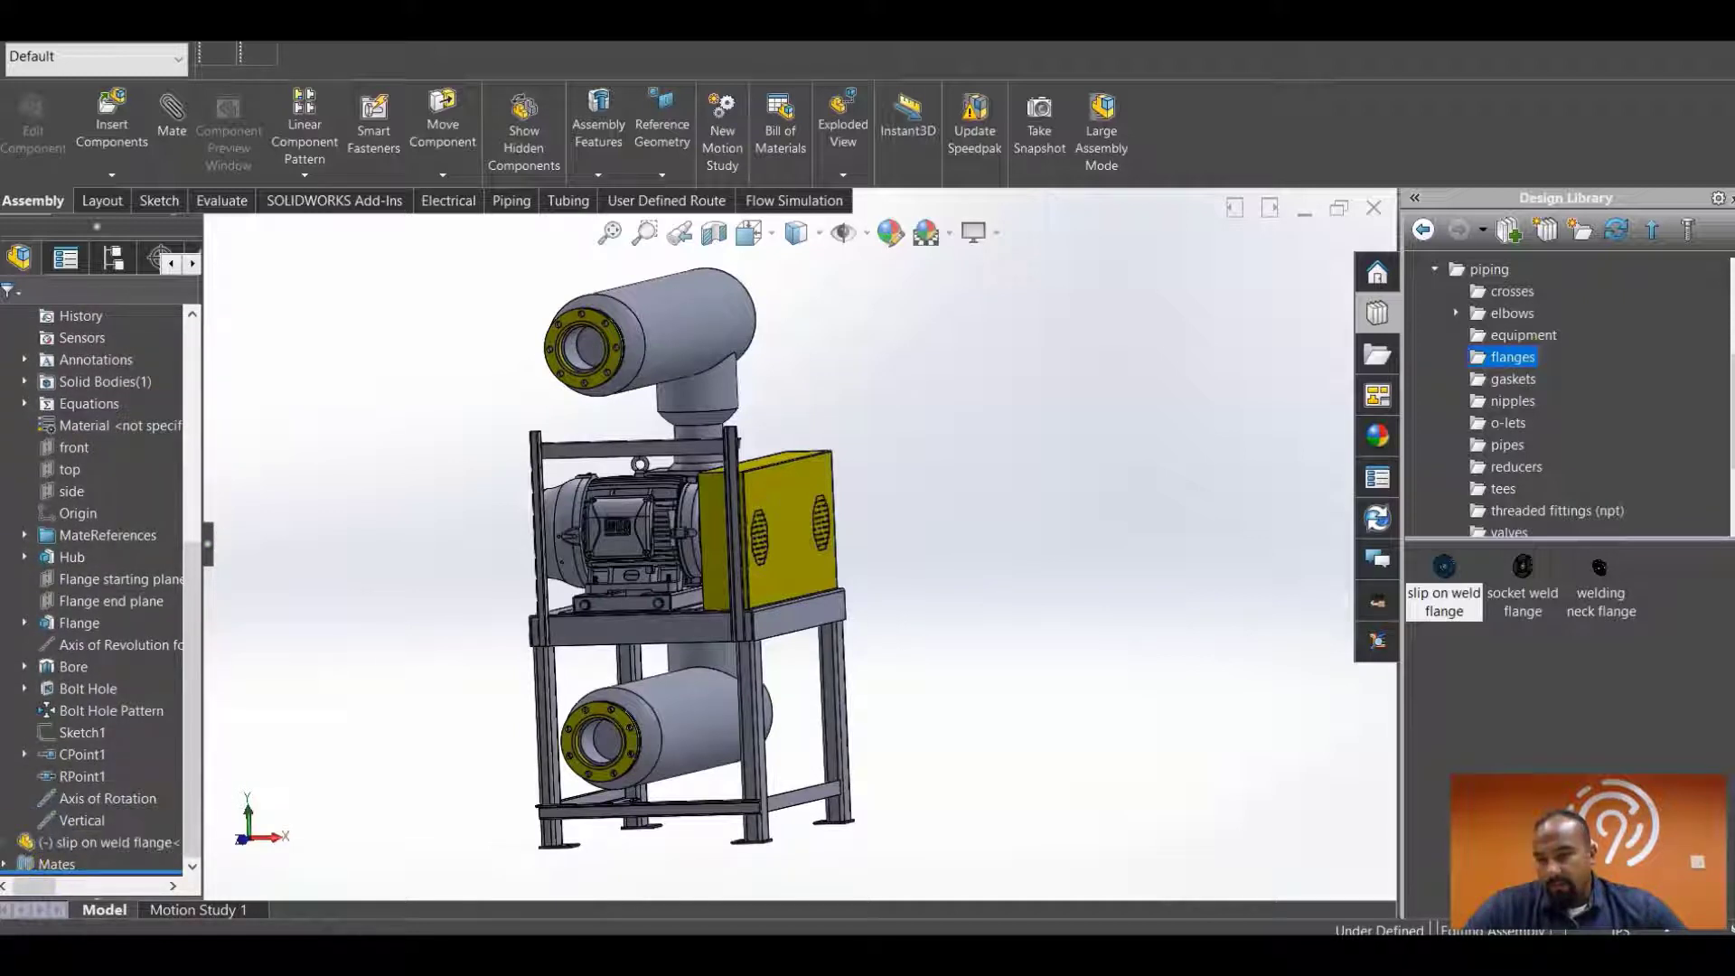
pyautogui.click(7, 845)
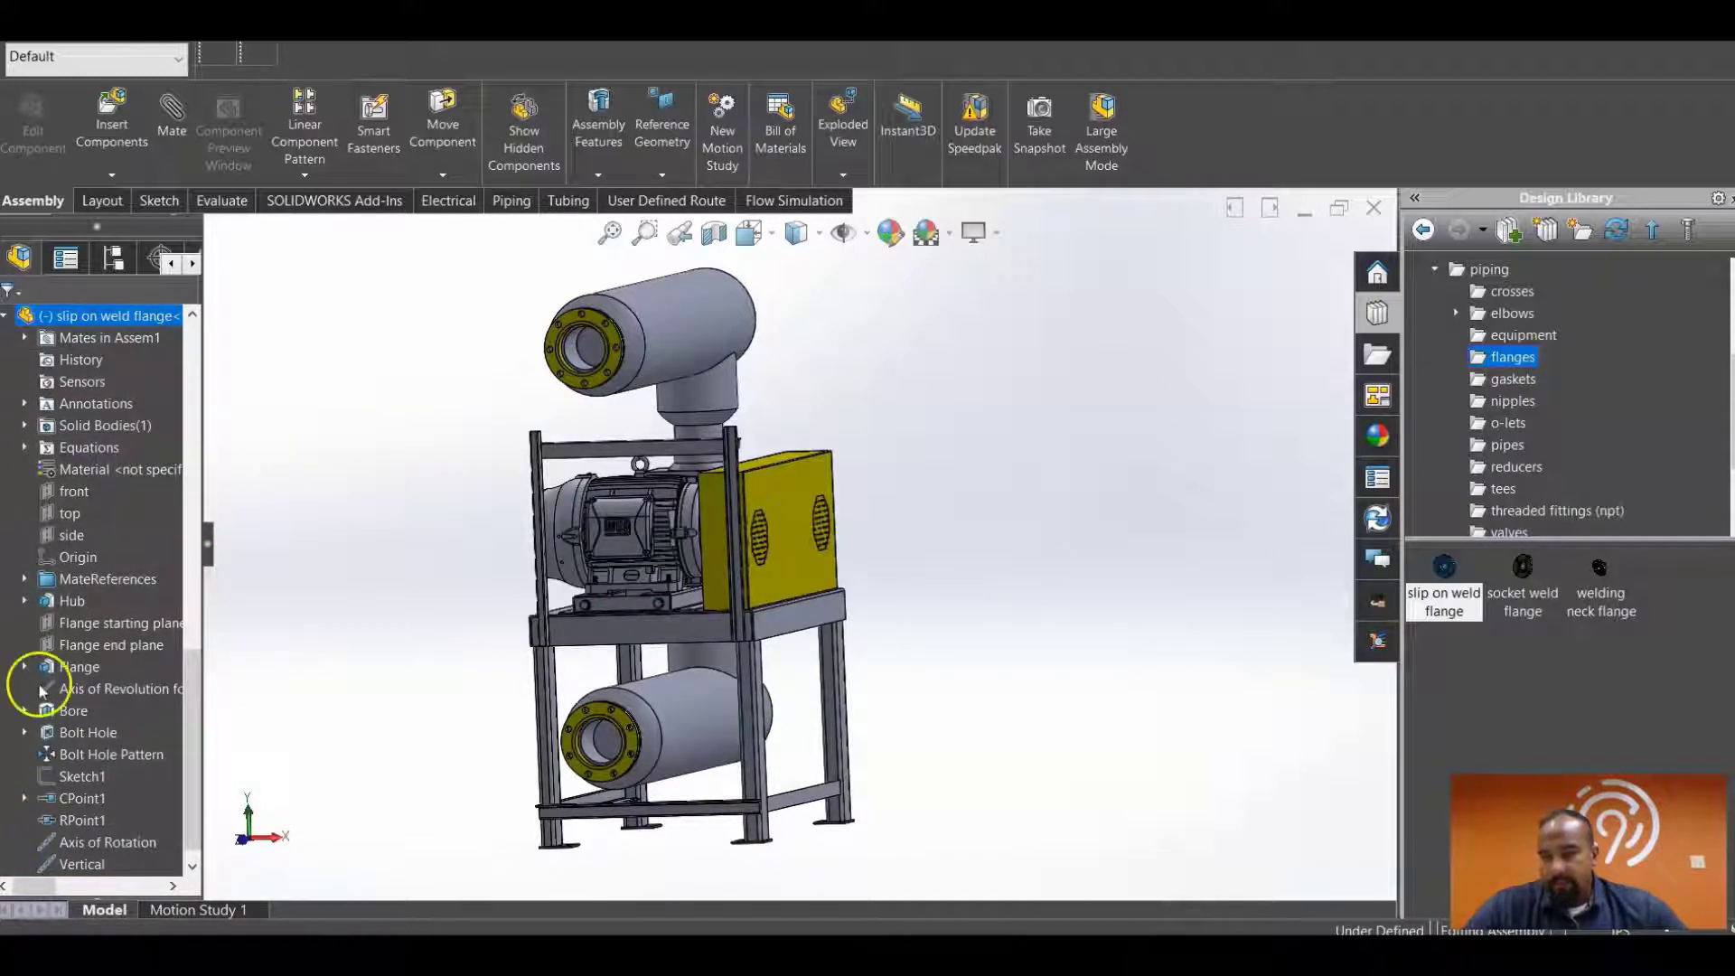
pyautogui.click(60, 535)
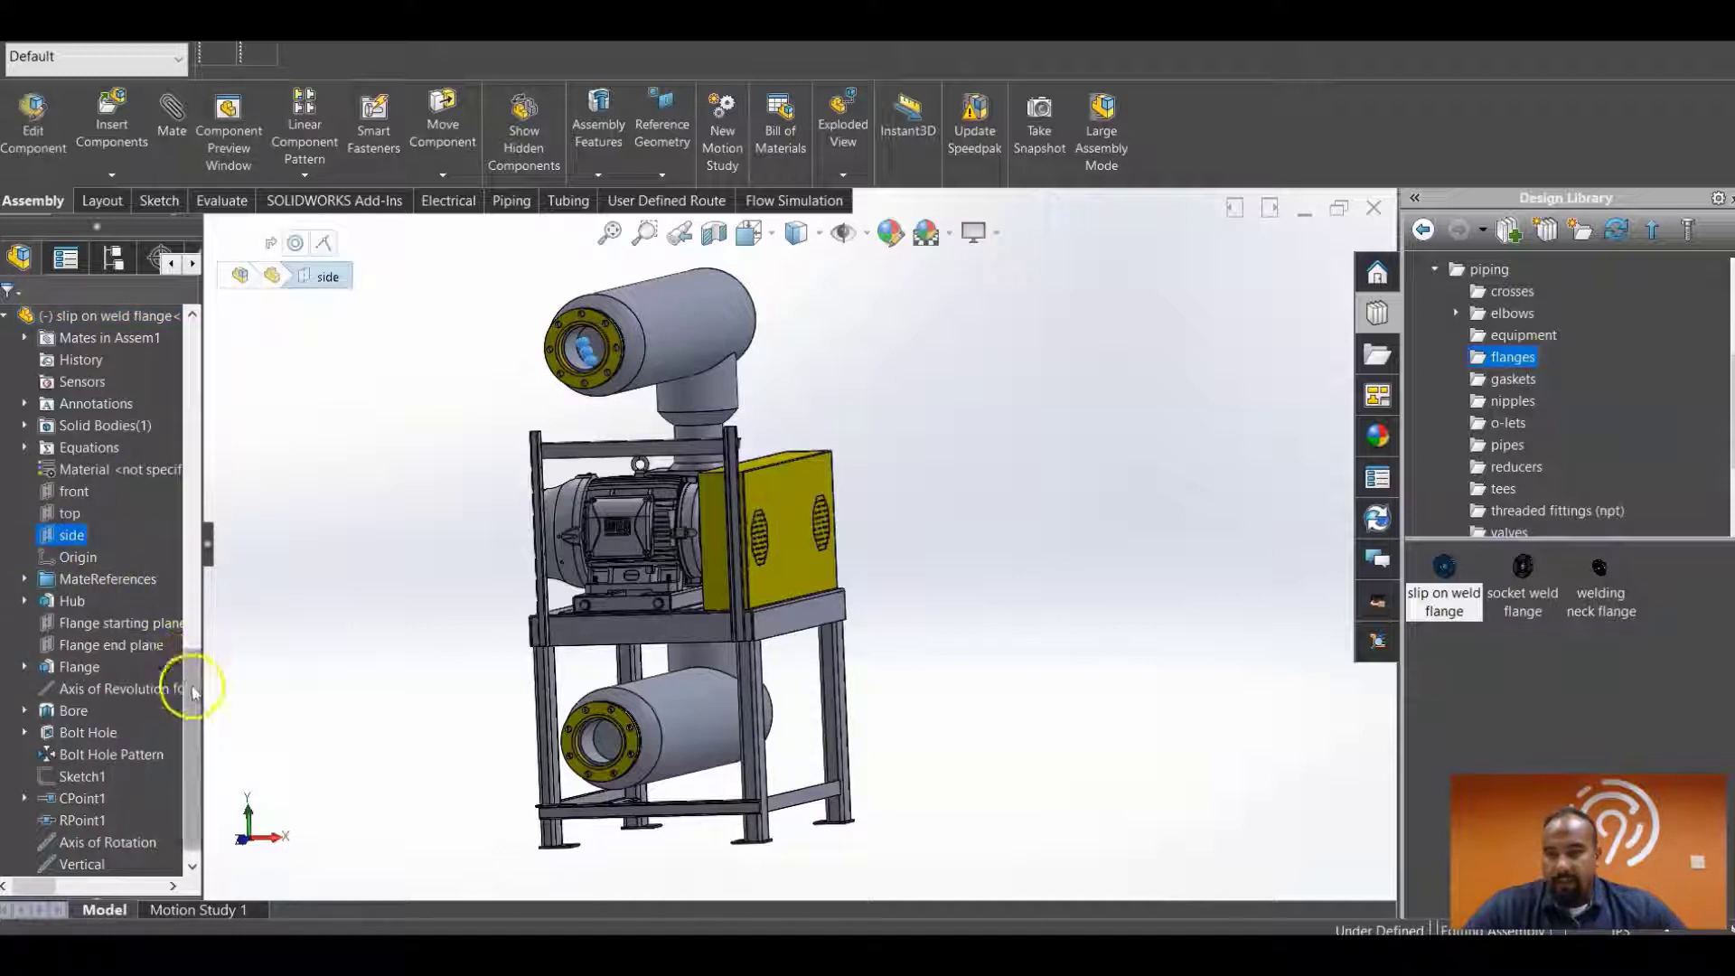
pyautogui.moveTo(193, 688); pyautogui.dragTo(181, 408)
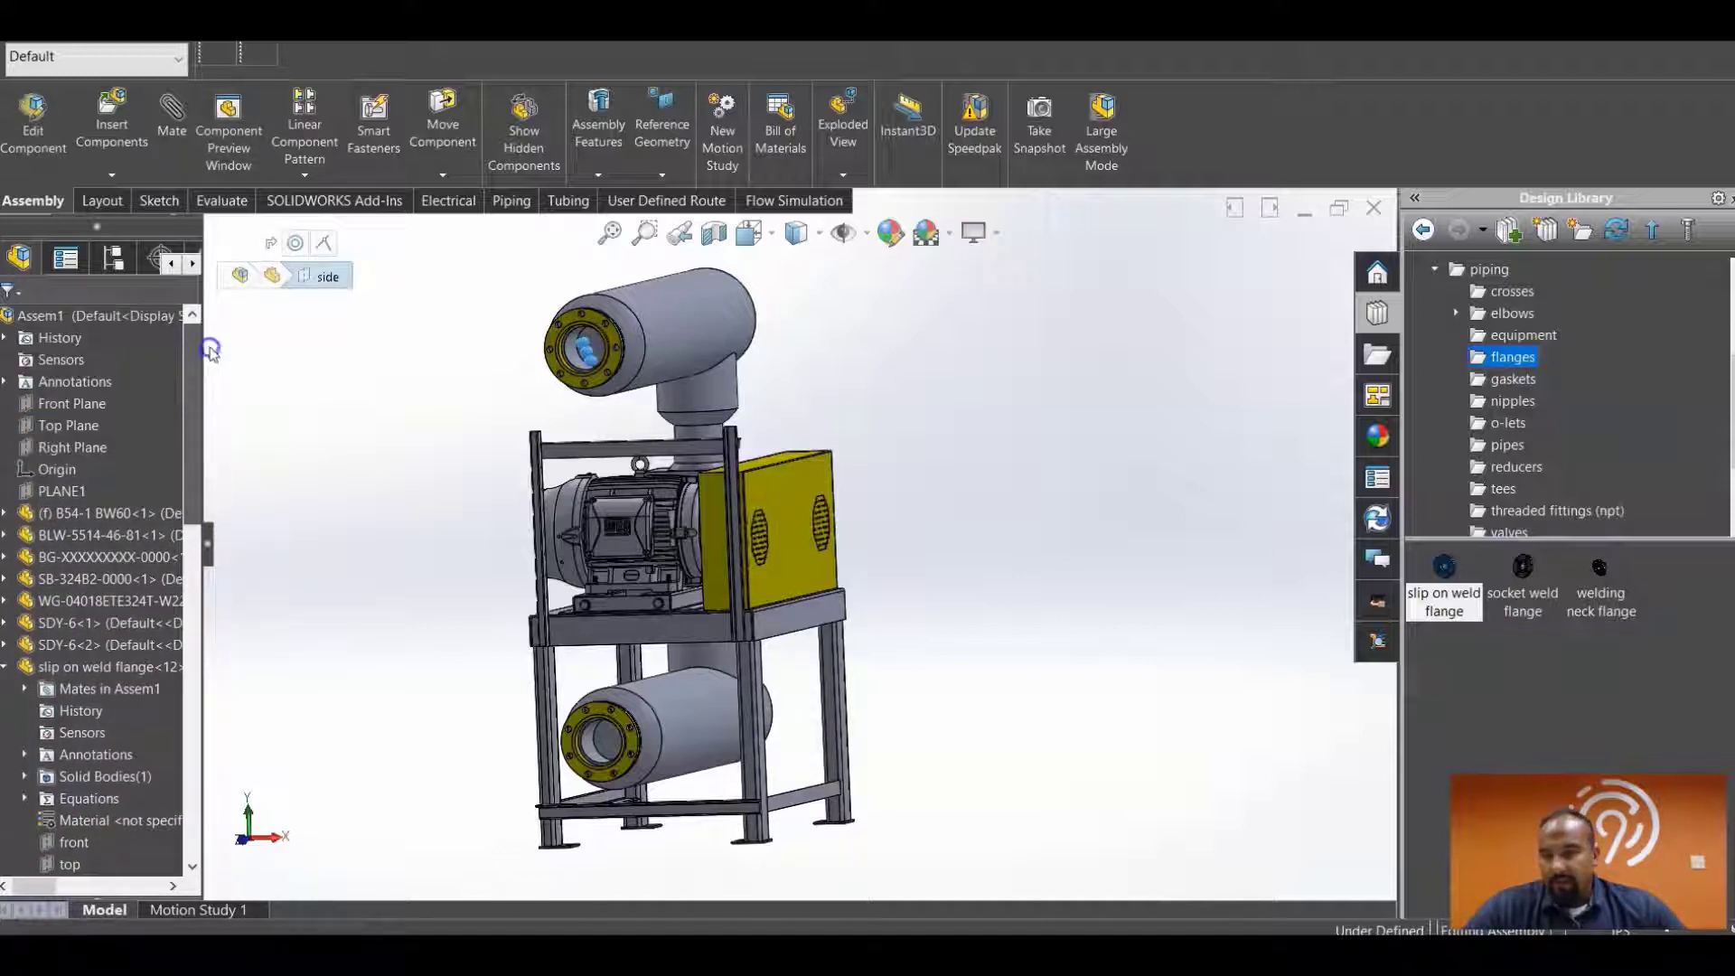
pyautogui.click(72, 490)
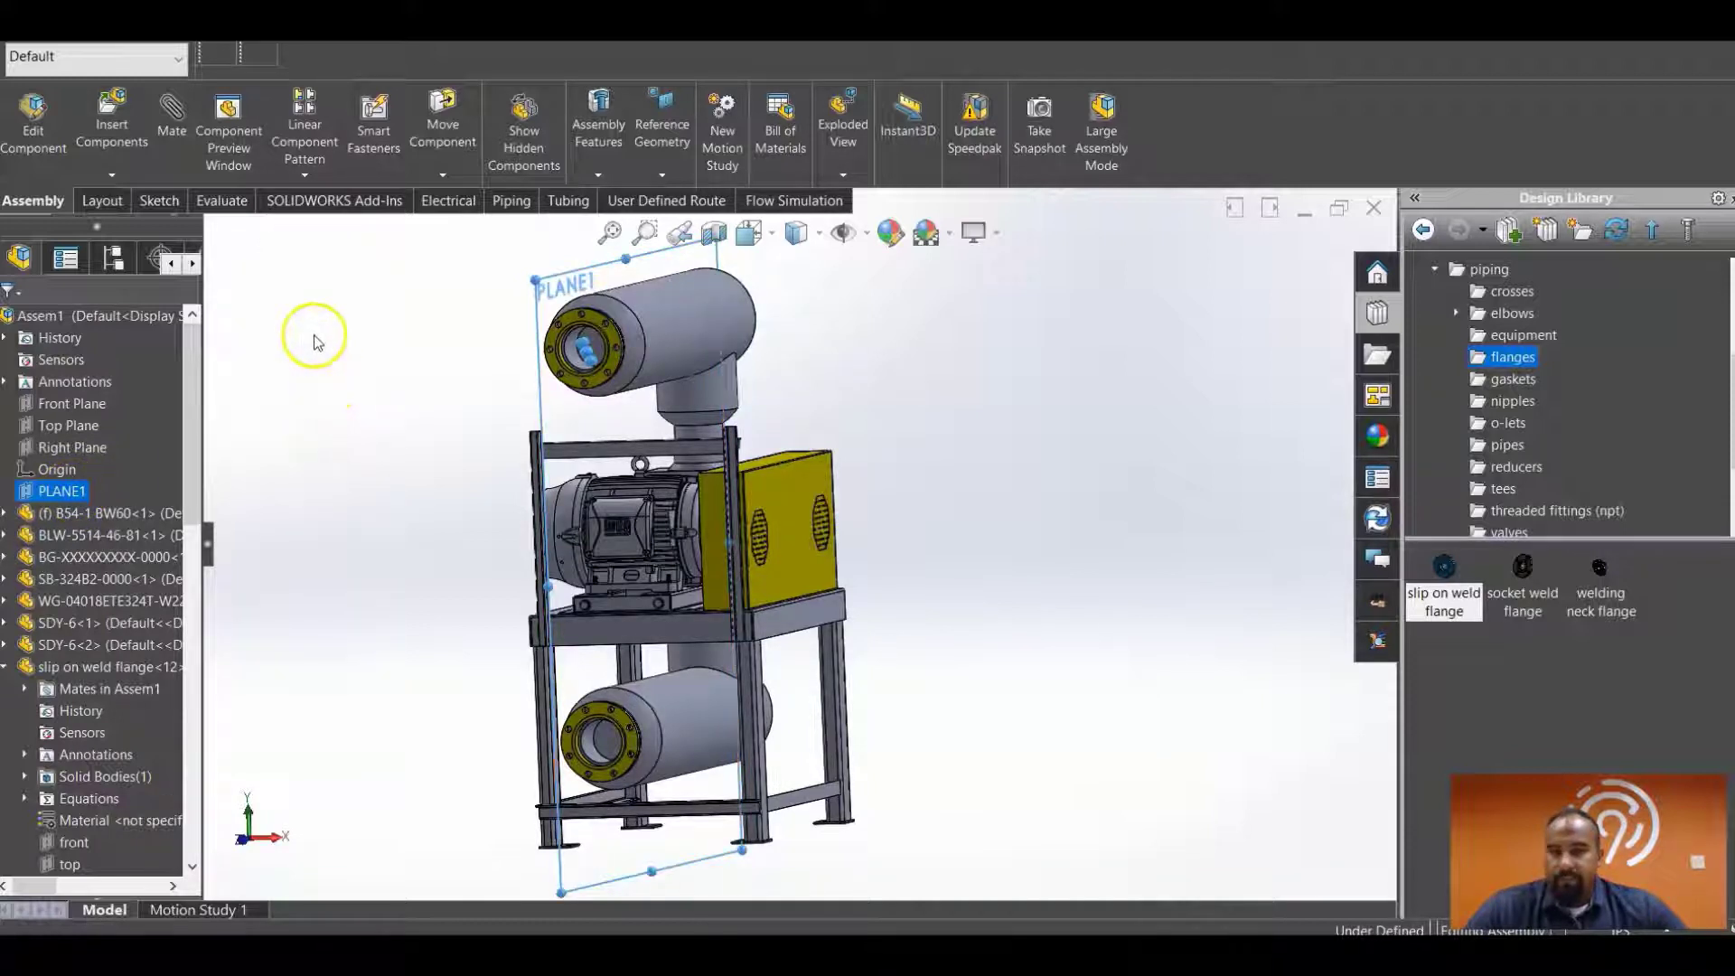
# - Mate the upper flange's side plane to PLANE1, check its orientation, and close the Mate panel
pyautogui.click(171, 124)
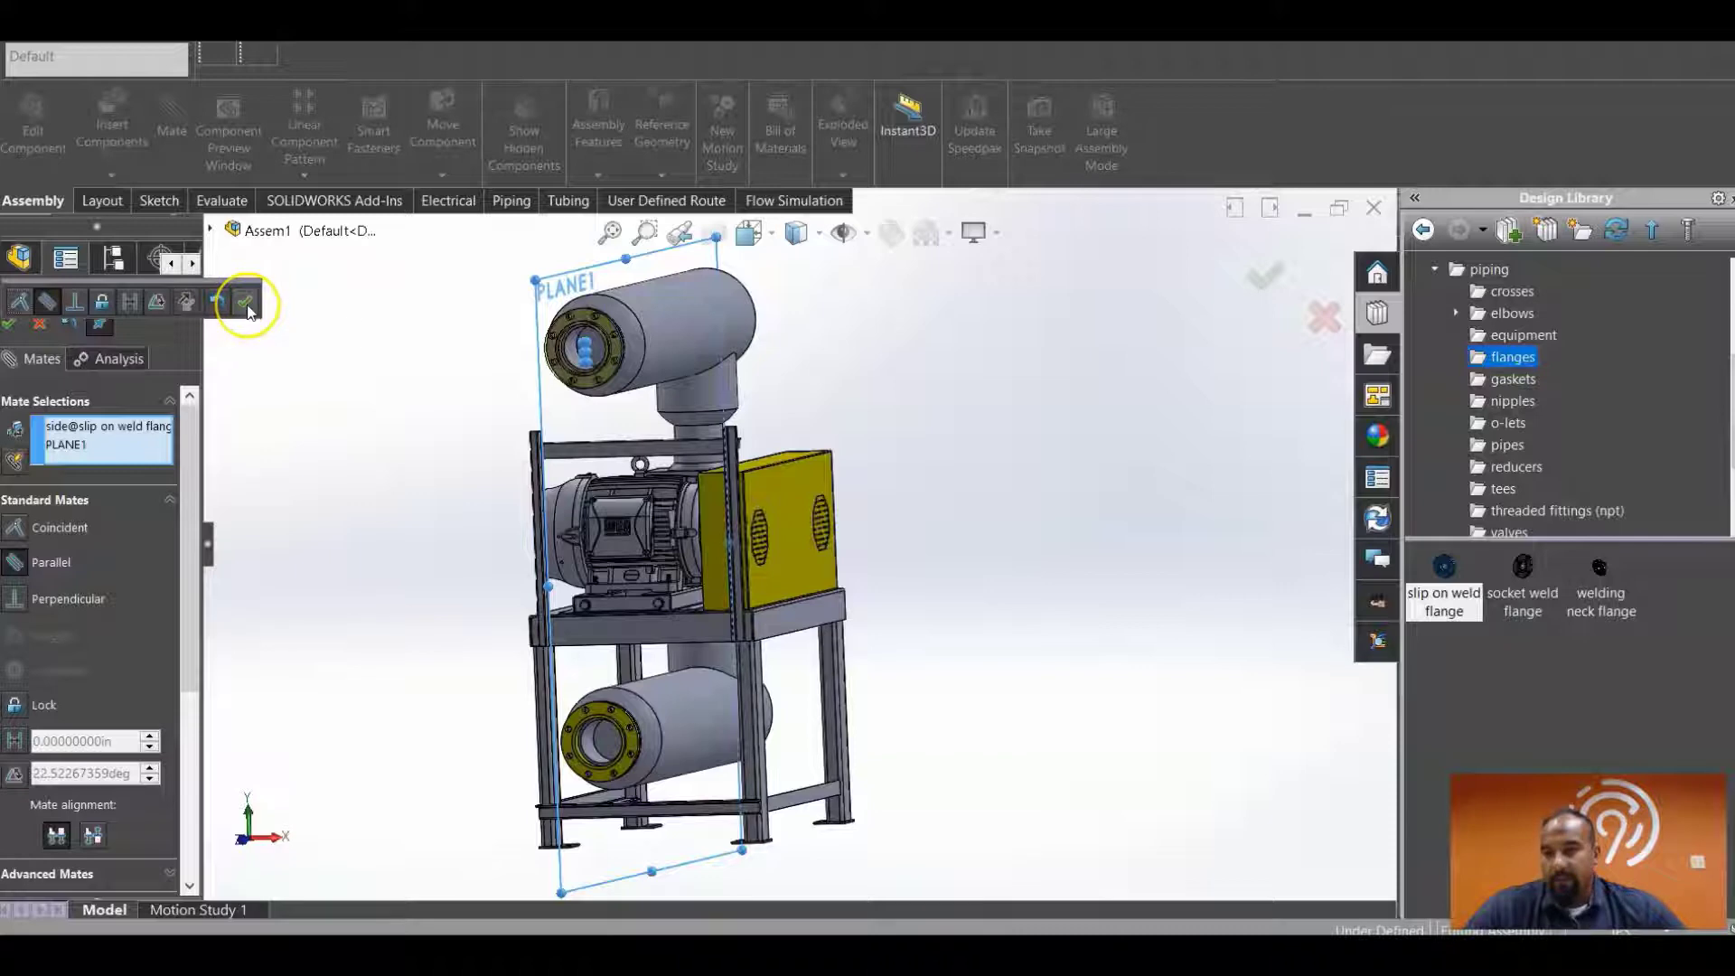
pyautogui.click(245, 304)
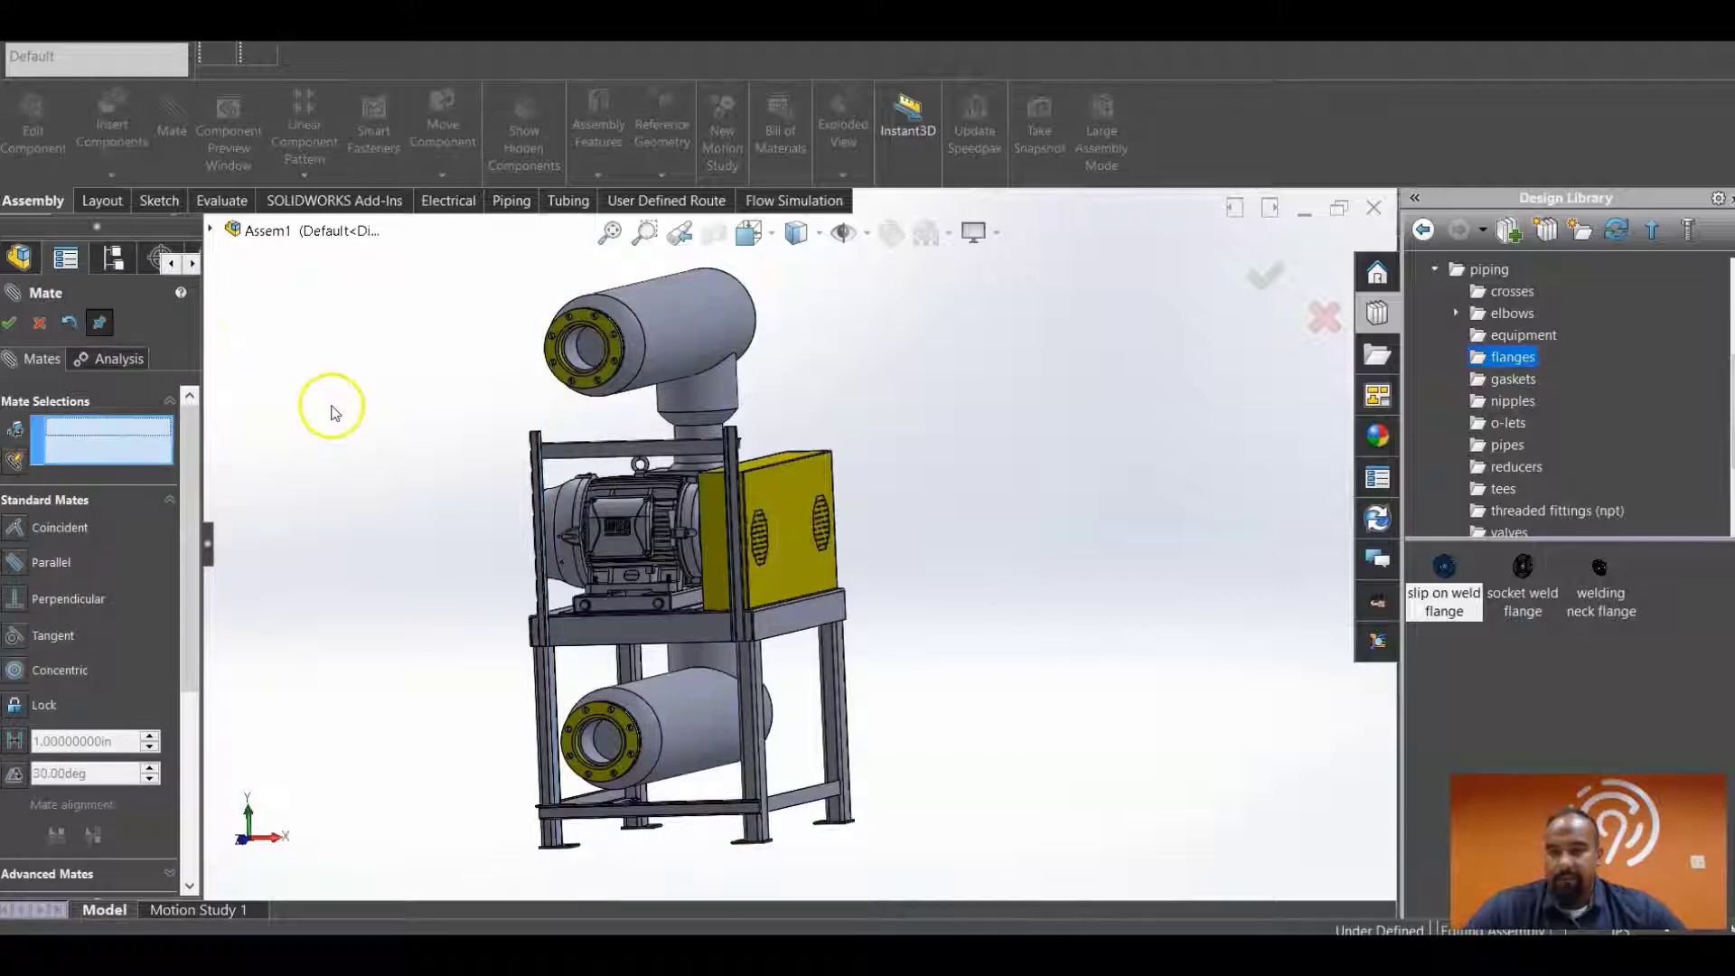
pyautogui.moveTo(343, 540); pyautogui.dragTo(379, 524, button='middle')
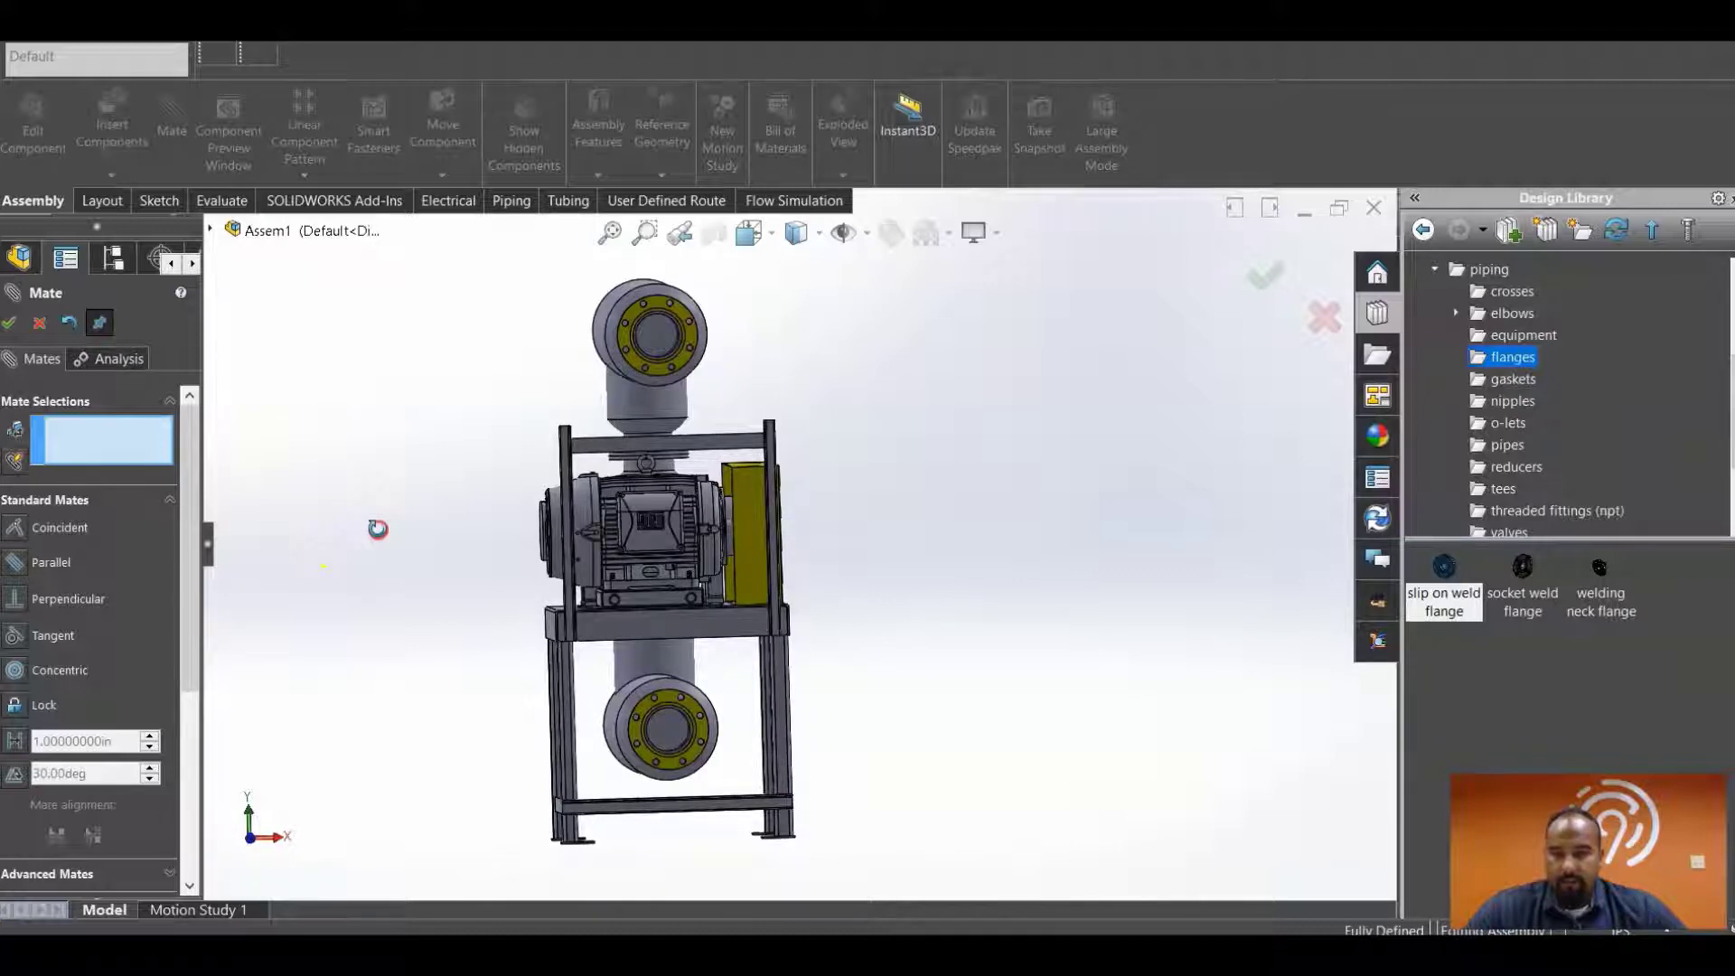
pyautogui.moveTo(377, 528); pyautogui.dragTo(145, 551, button='middle')
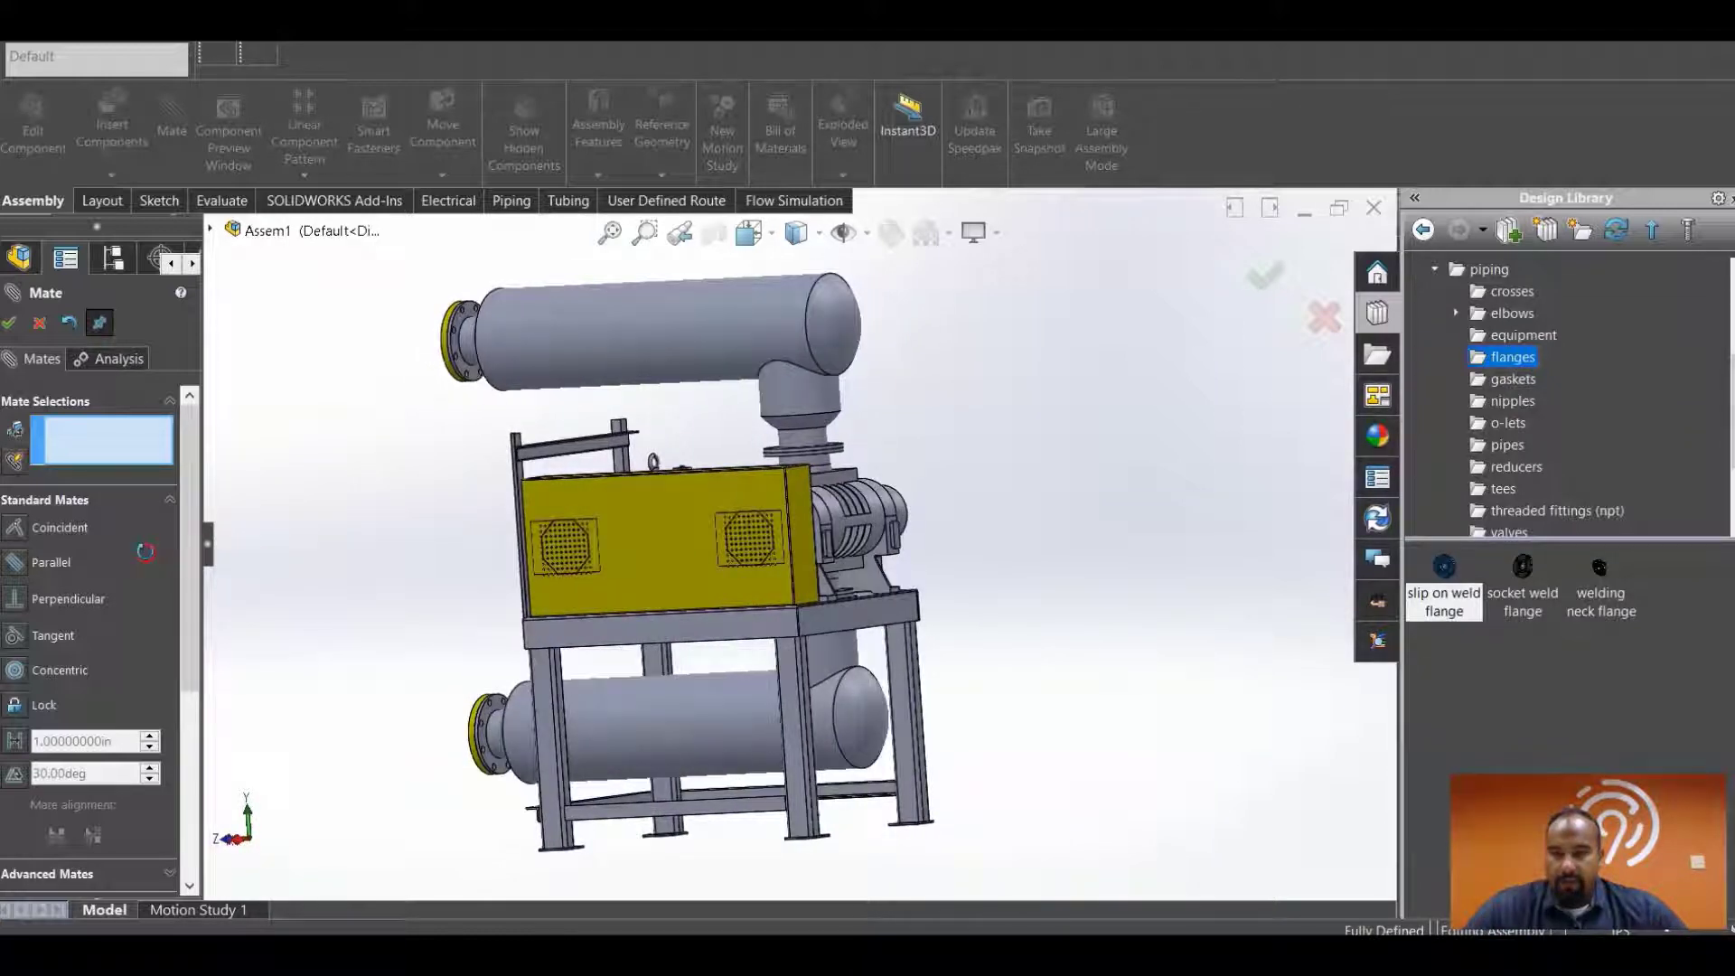
pyautogui.moveTo(145, 551); pyautogui.dragTo(325, 546, button='middle')
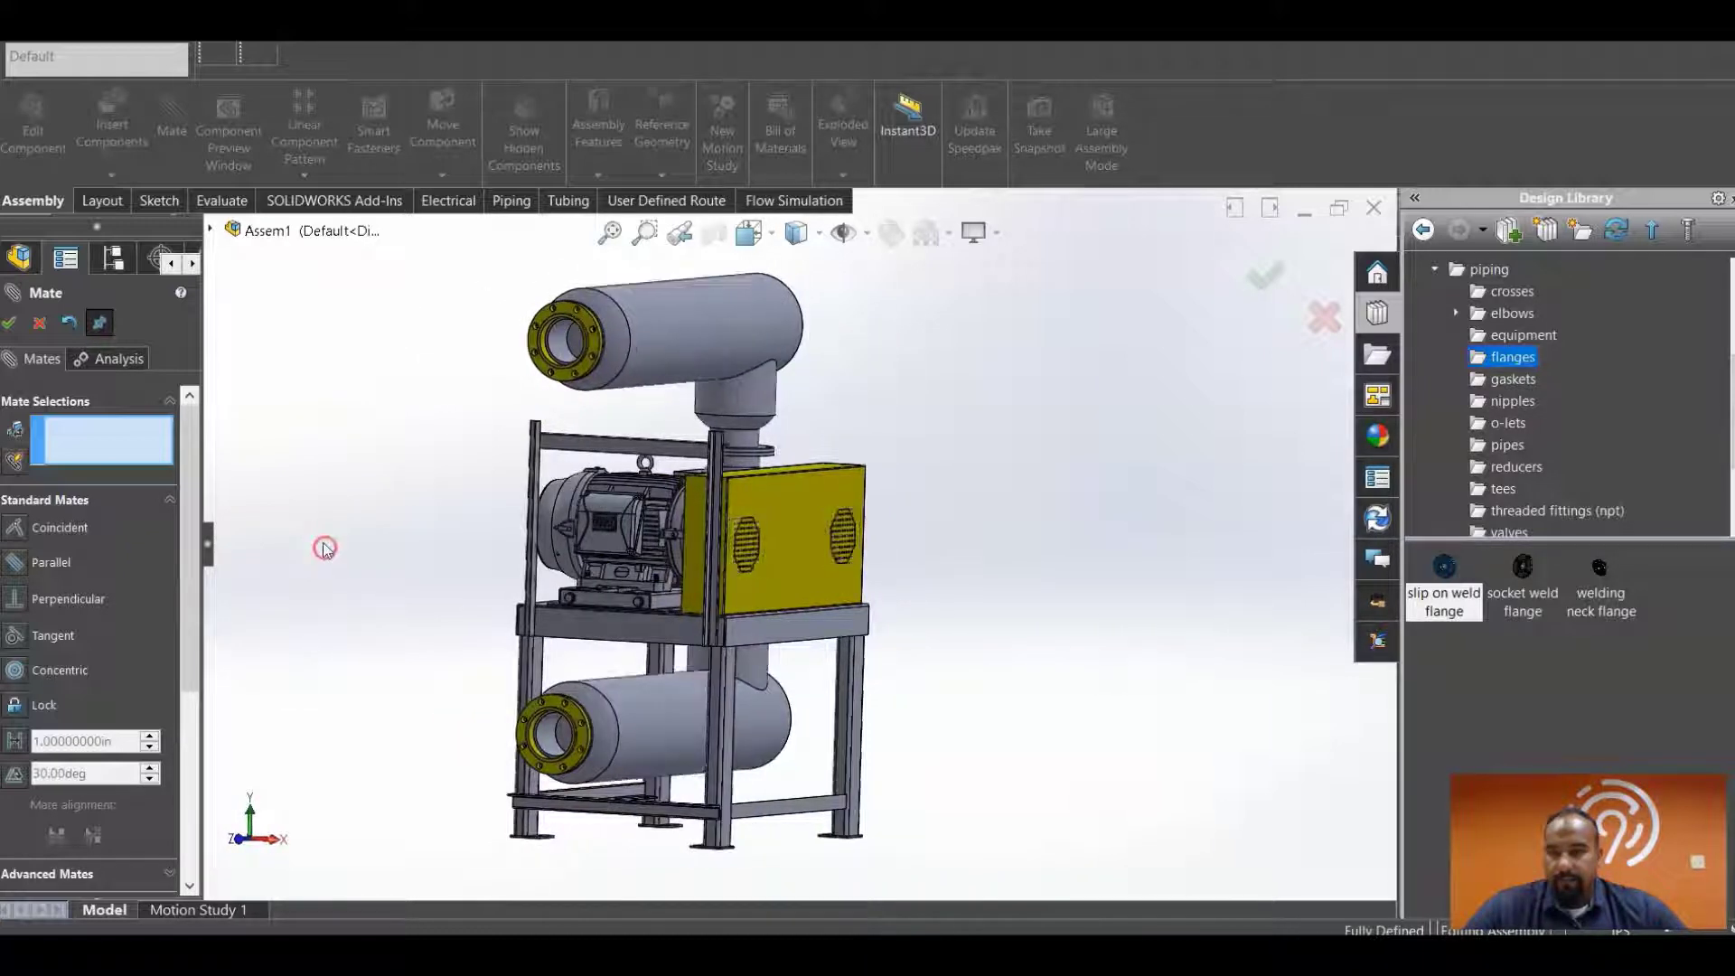
pyautogui.click(39, 323)
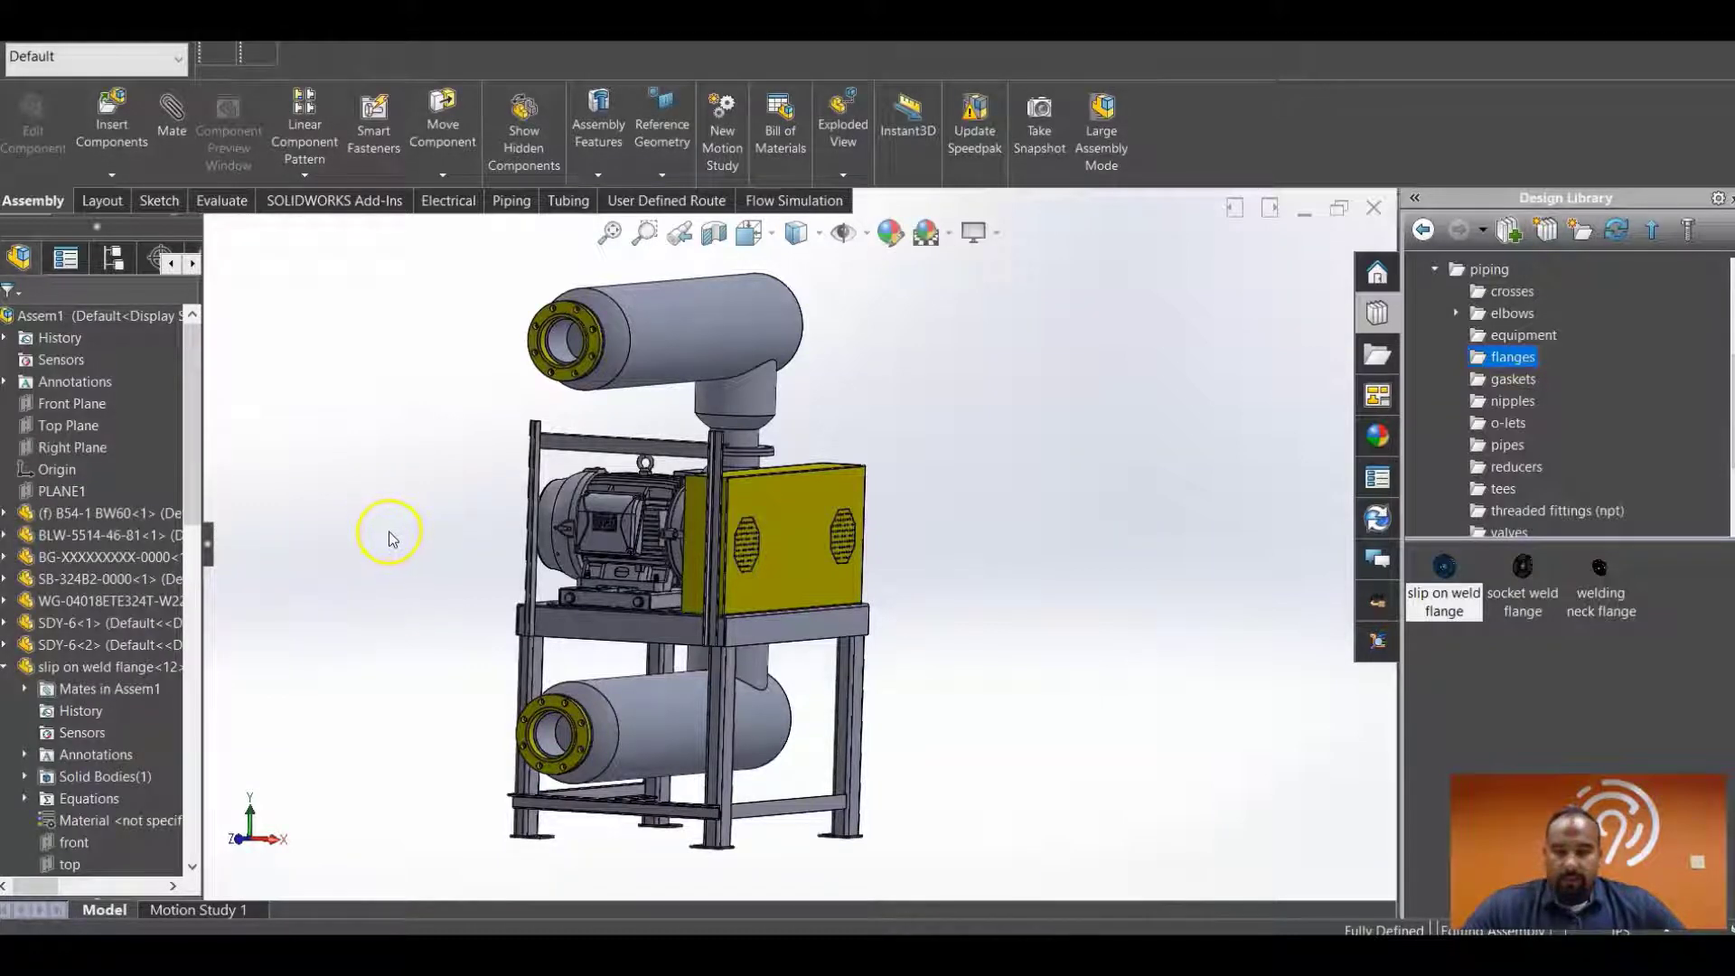
# - Start a new pipe route from the upper flange using its right-click Start Route option
pyautogui.scroll(-5, 533, 349)
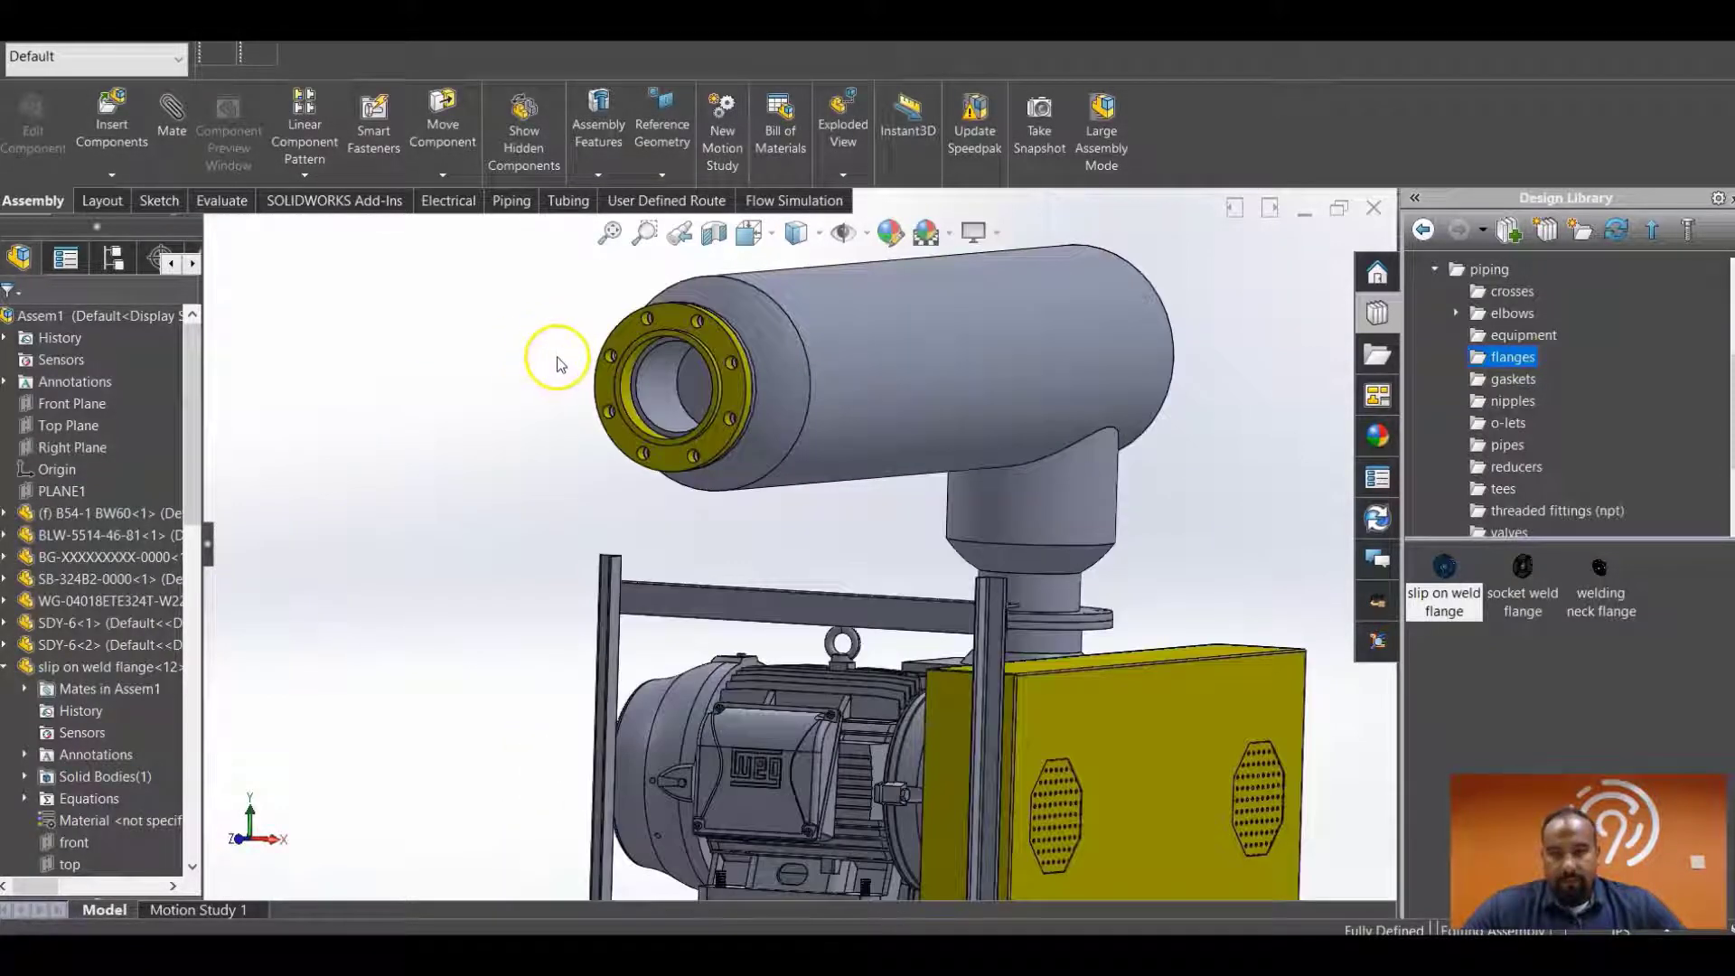
pyautogui.rightClick(603, 396)
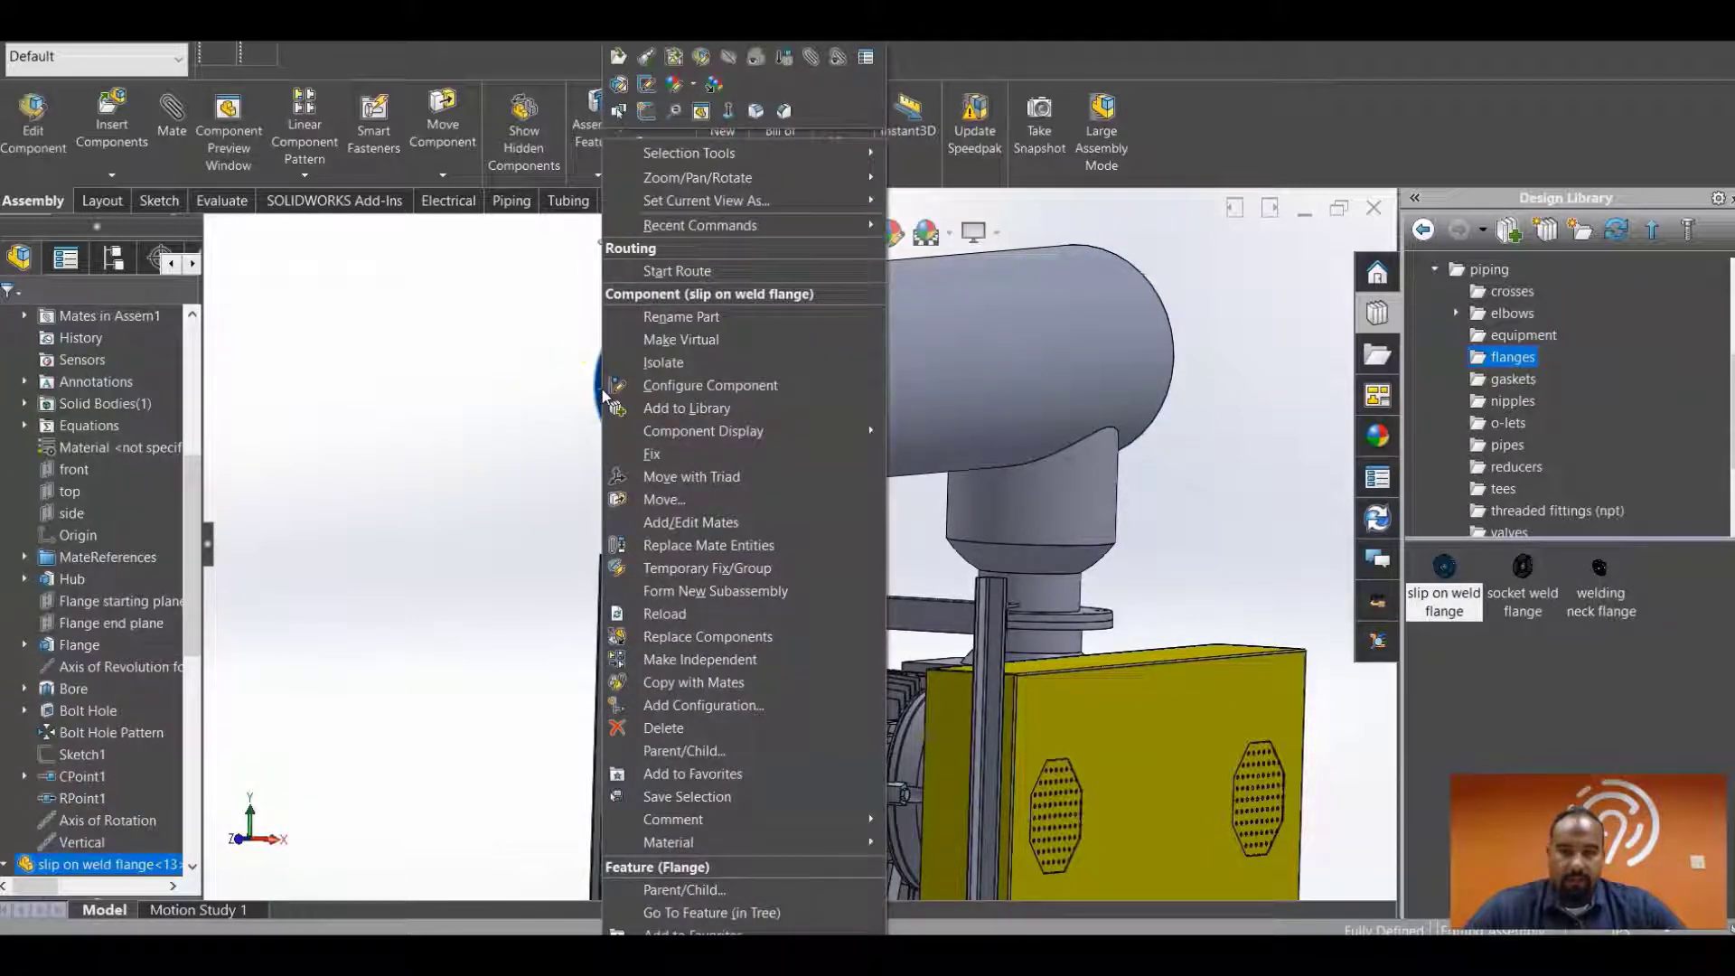
pyautogui.click(705, 269)
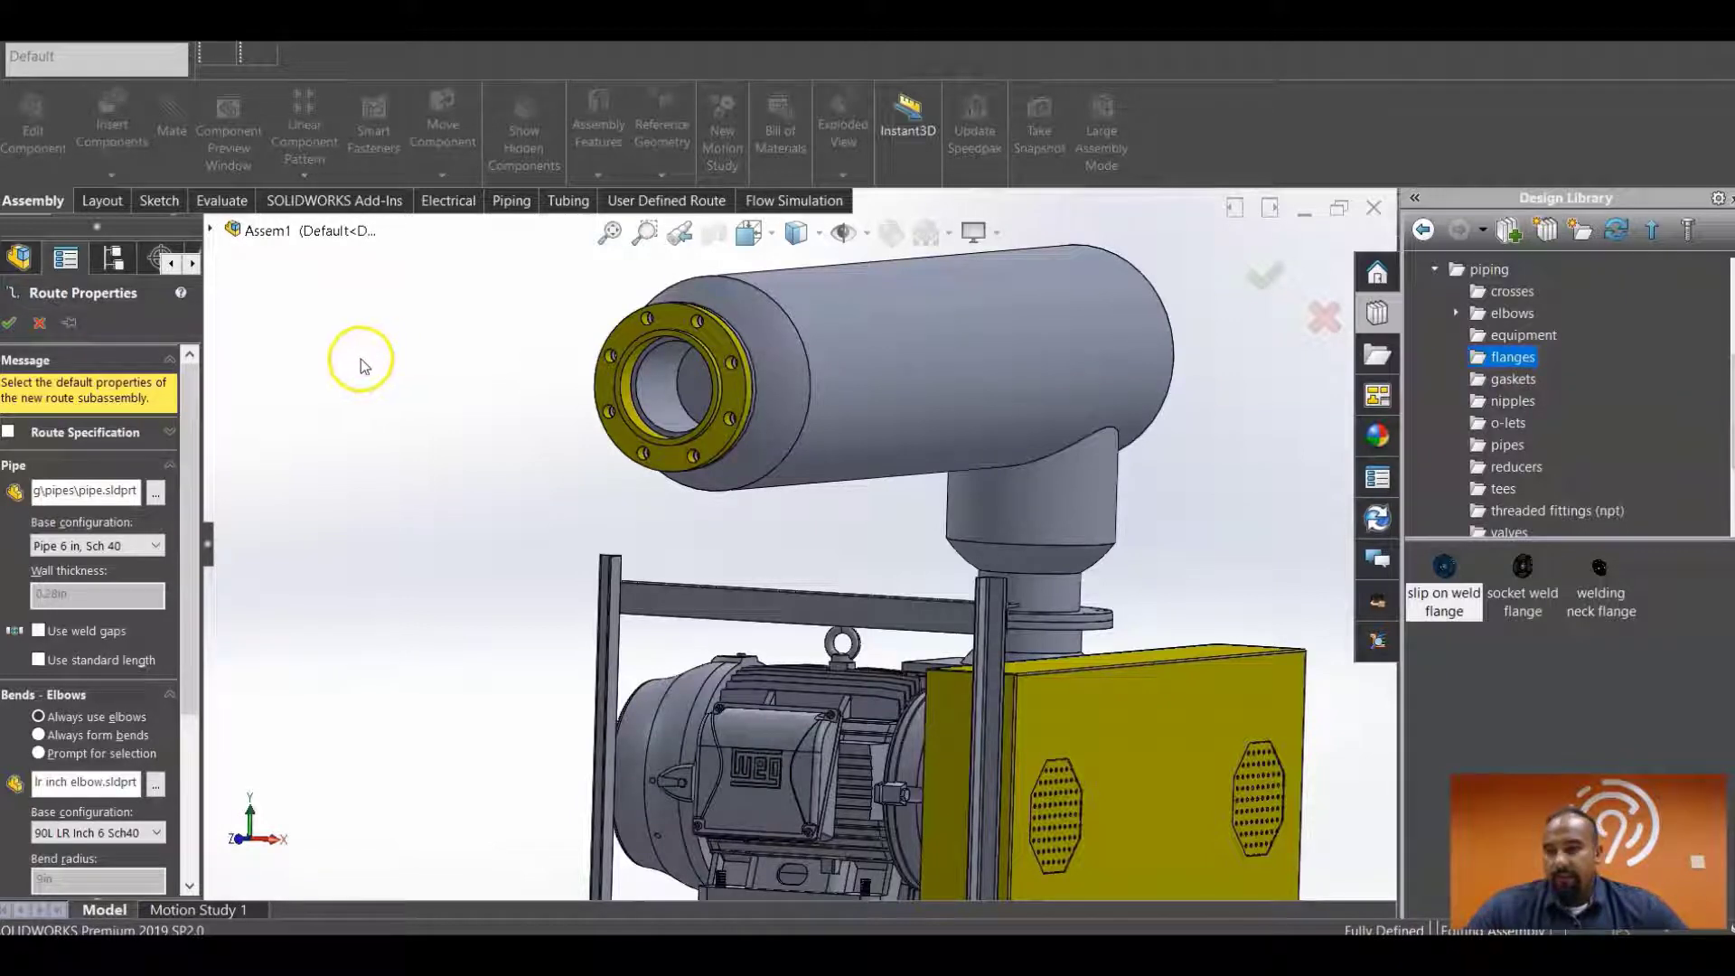
# - Accept the Pipe 6 in, Sch 40 route properties to create the upper flange's pipe stub
pyautogui.click(20, 323)
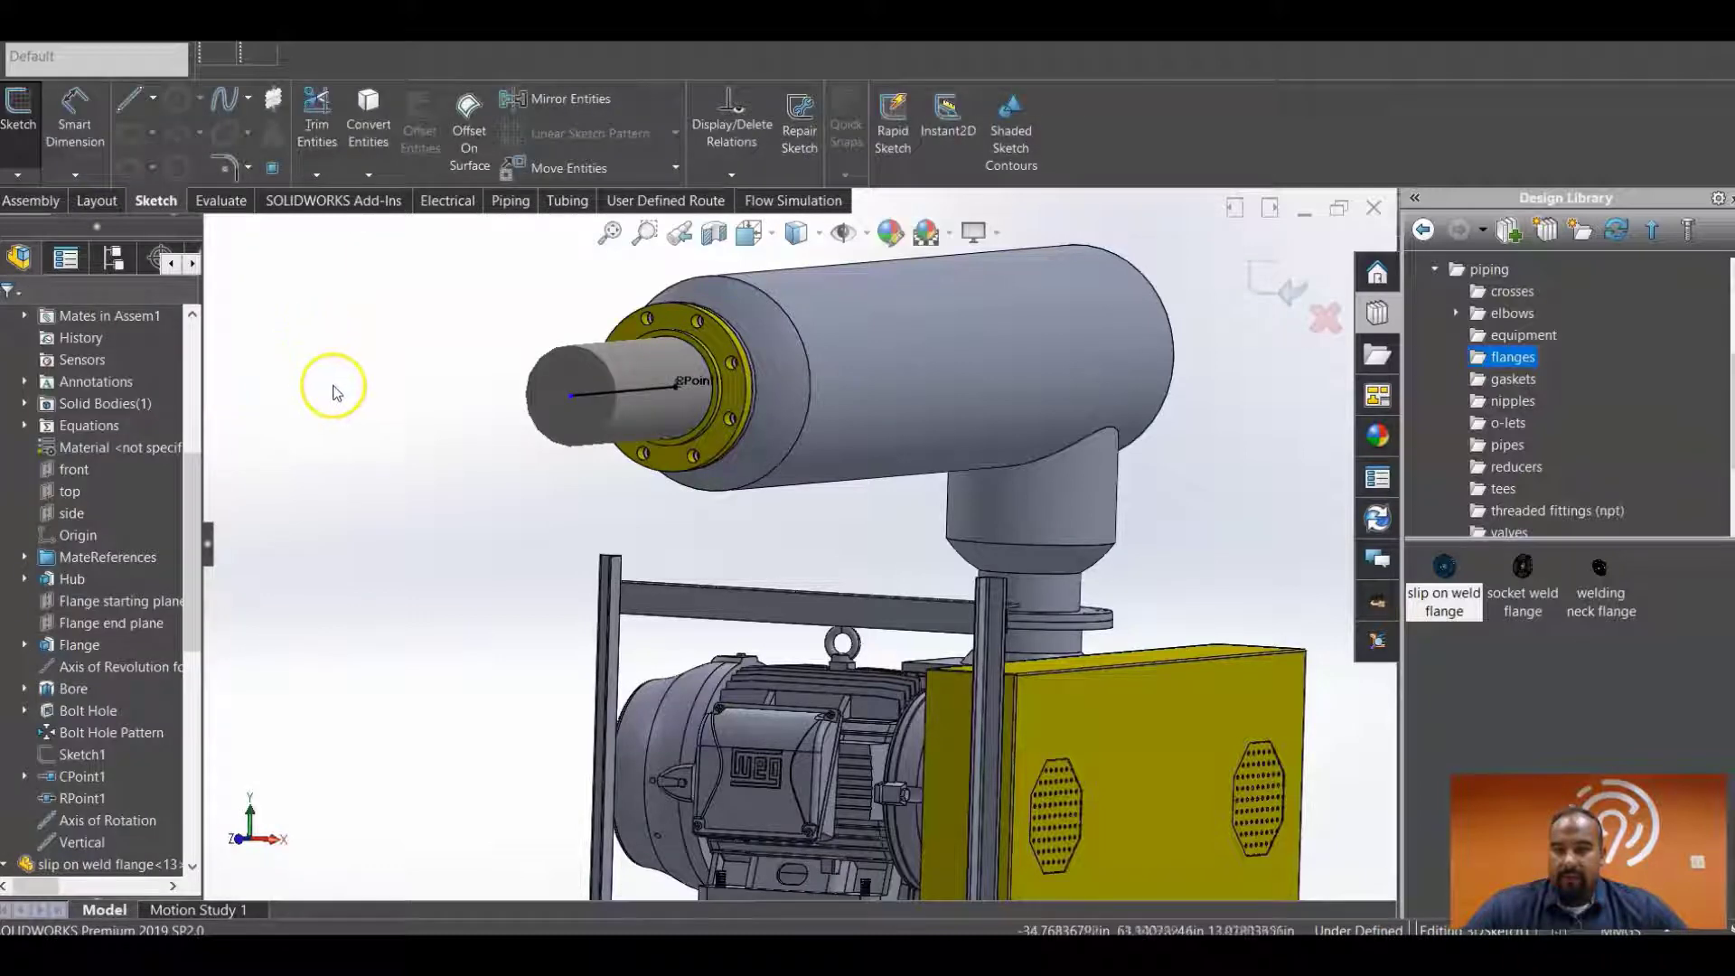
pyautogui.scroll(3, 356, 627)
pyautogui.scroll(2, 457, 740)
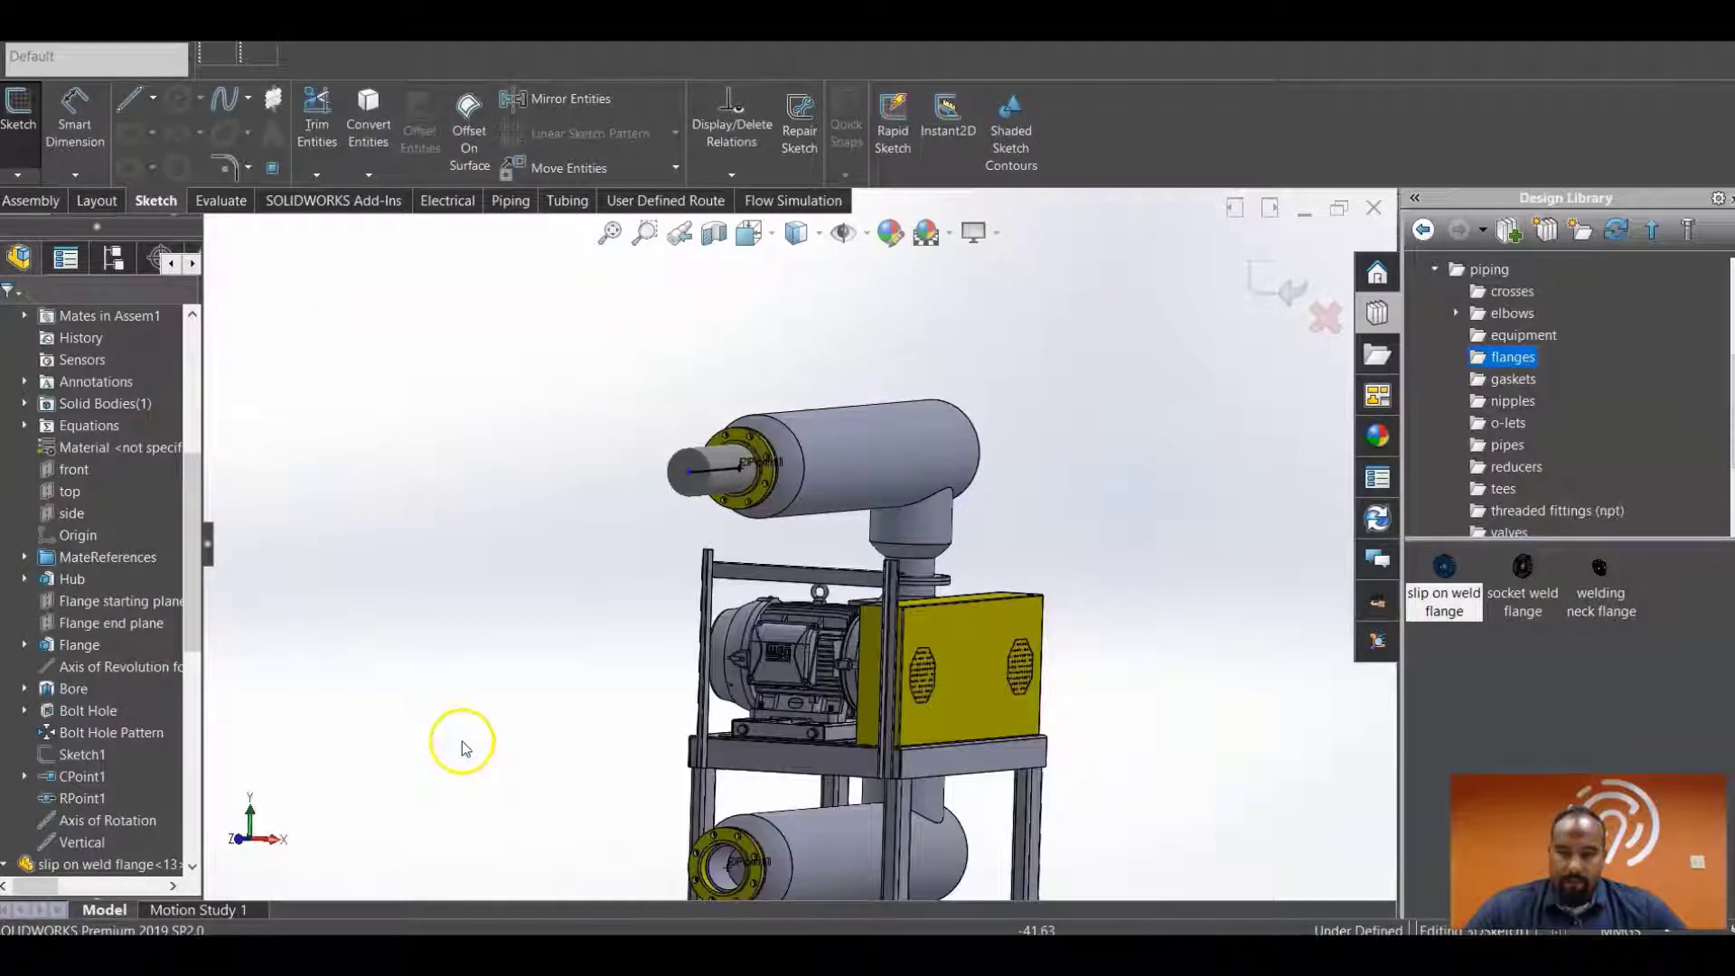
pyautogui.scroll(1, 506, 786)
pyautogui.moveTo(600, 820); pyautogui.dragTo(561, 824, button='middle')
pyautogui.click(550, 824)
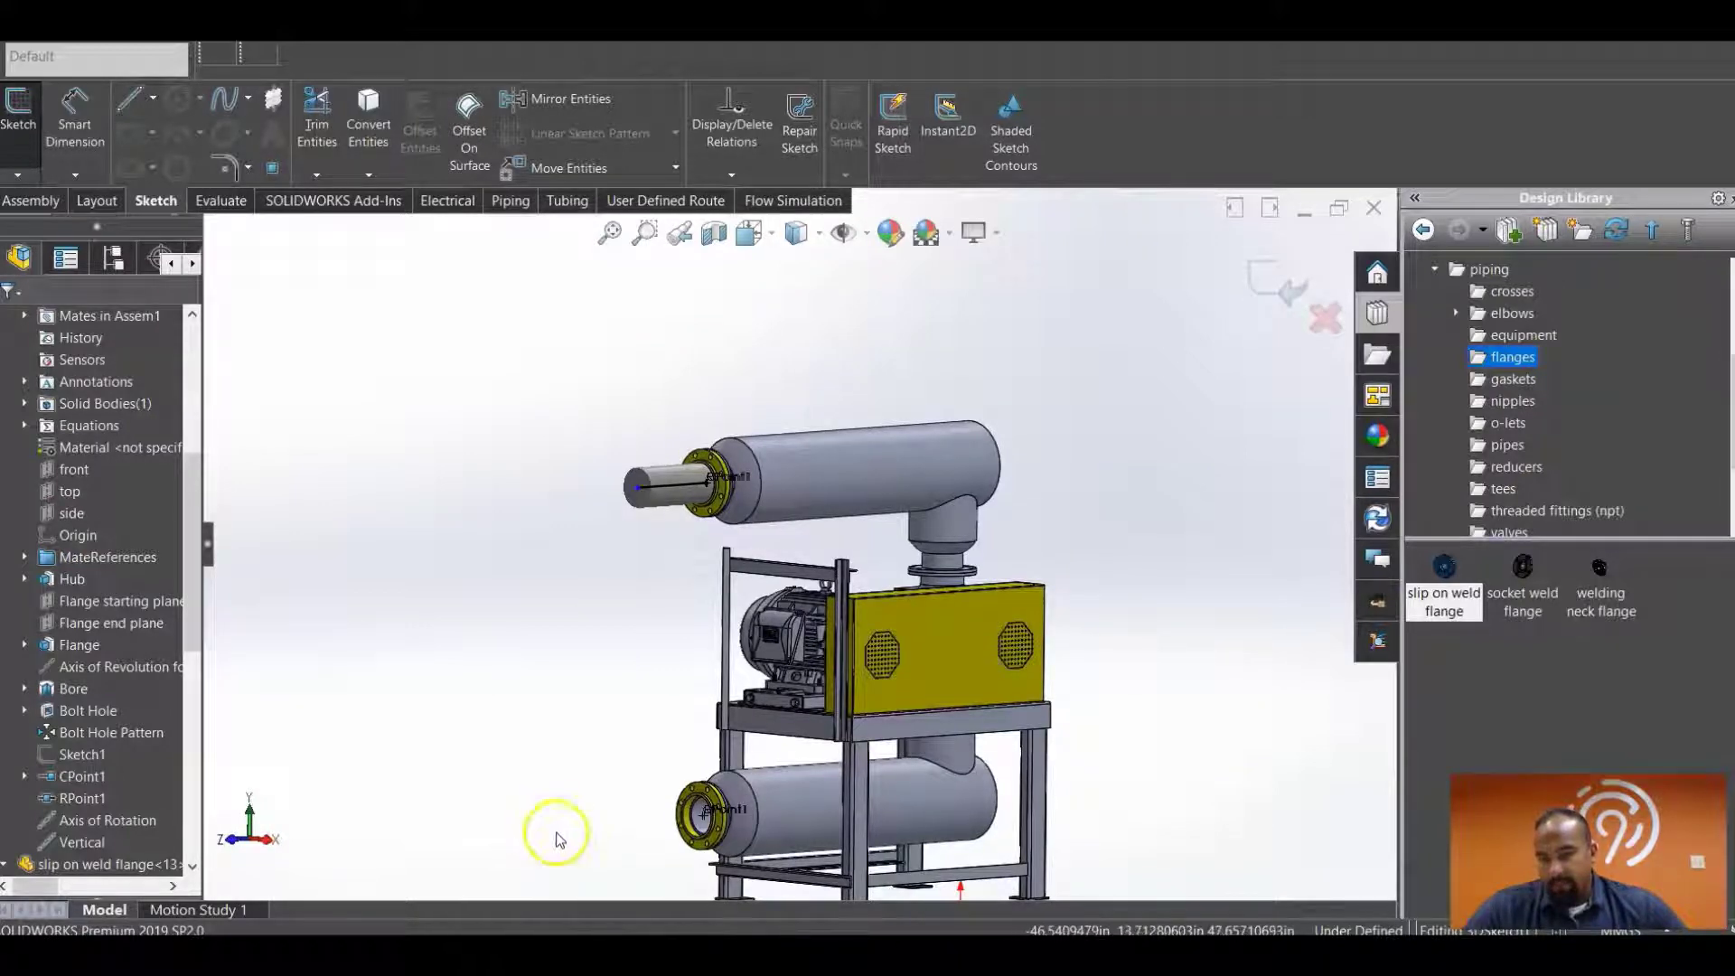
# - Add the lower flange to the route so it gets its own pipe stub
pyautogui.scroll(-5, 642, 836)
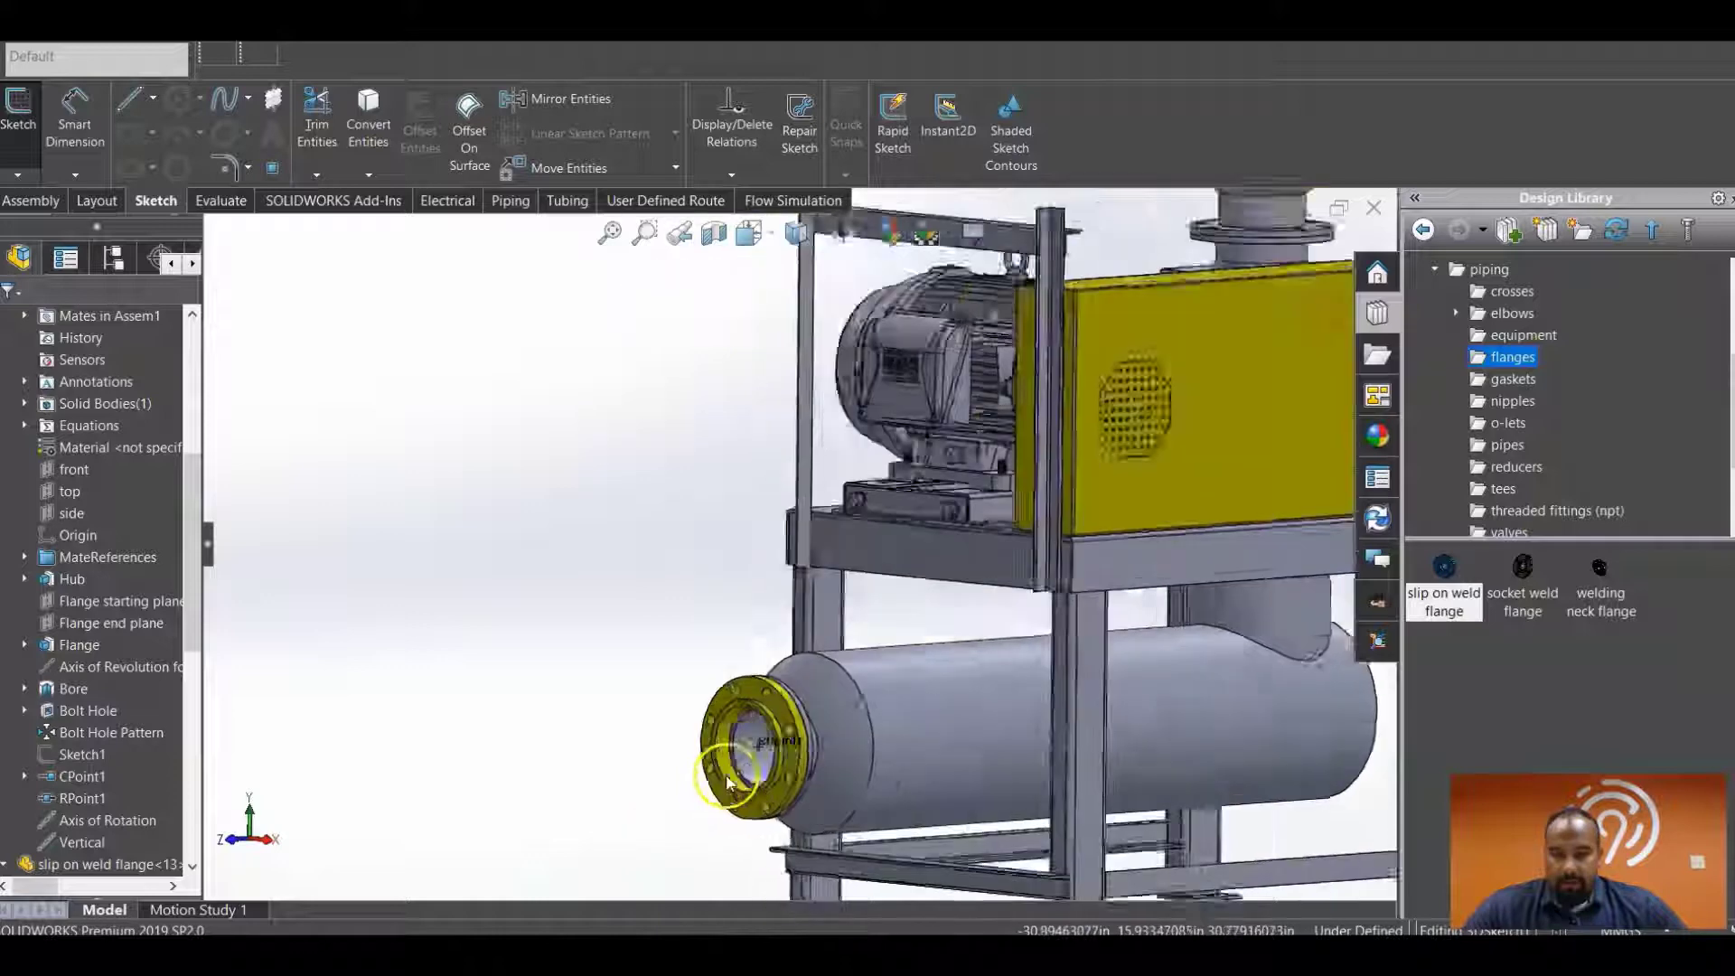
pyautogui.scroll(-6, 727, 782)
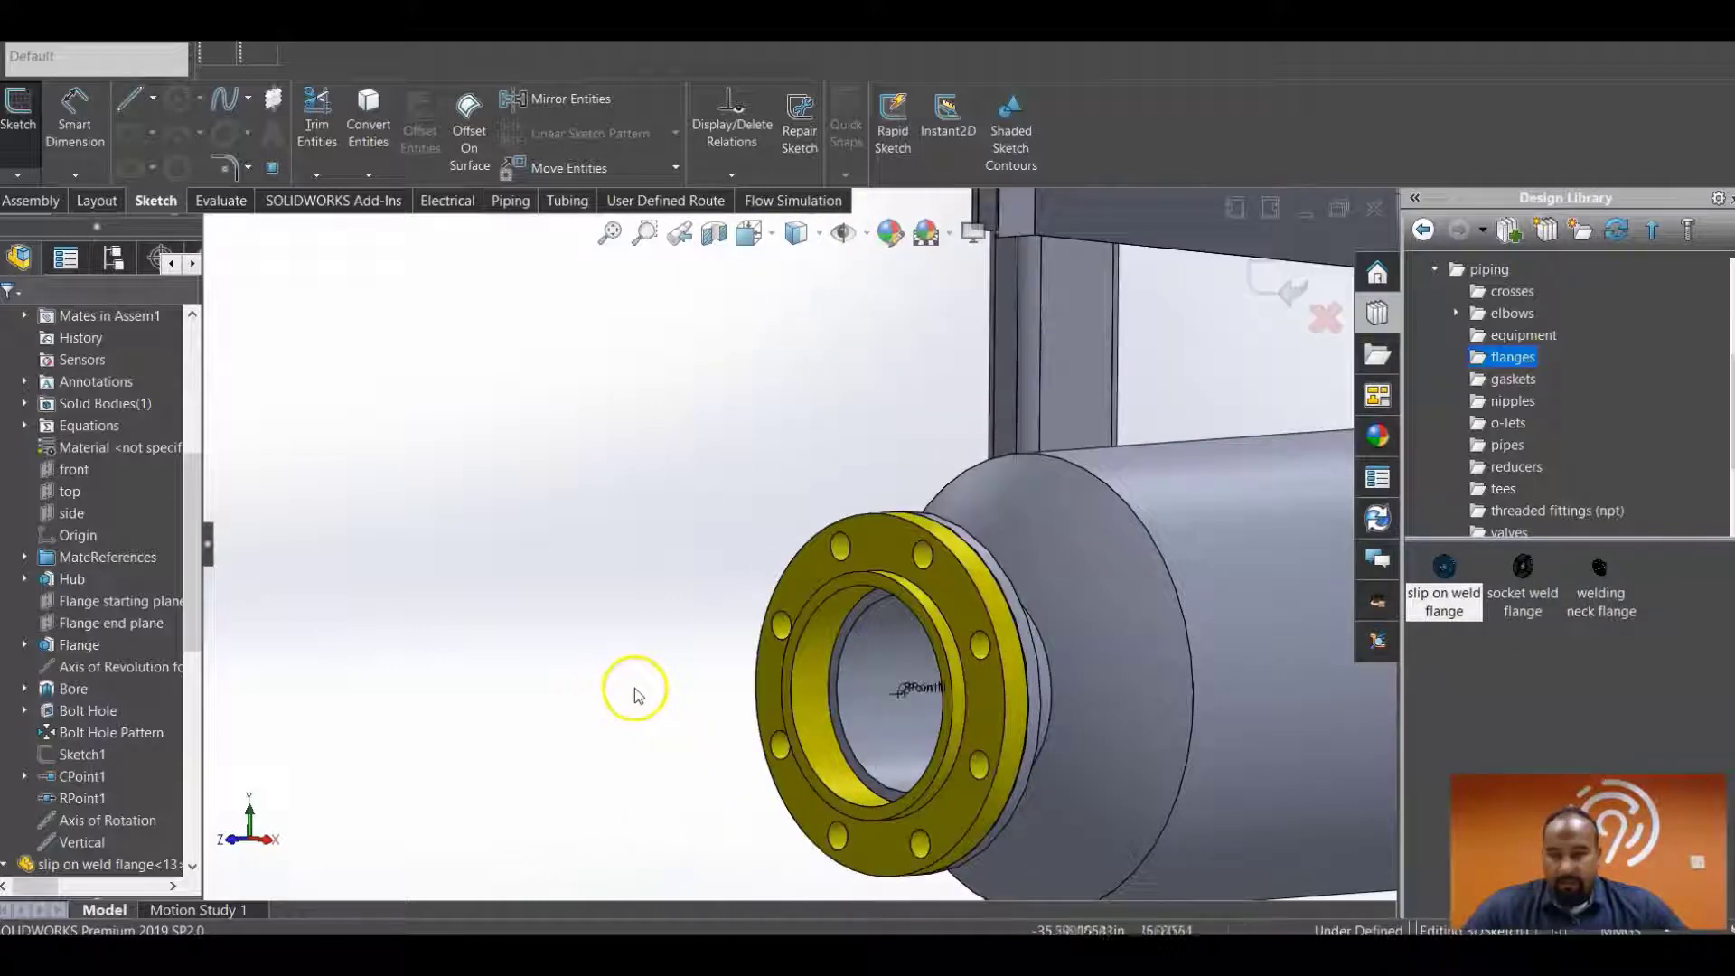
pyautogui.scroll(-3, 637, 692)
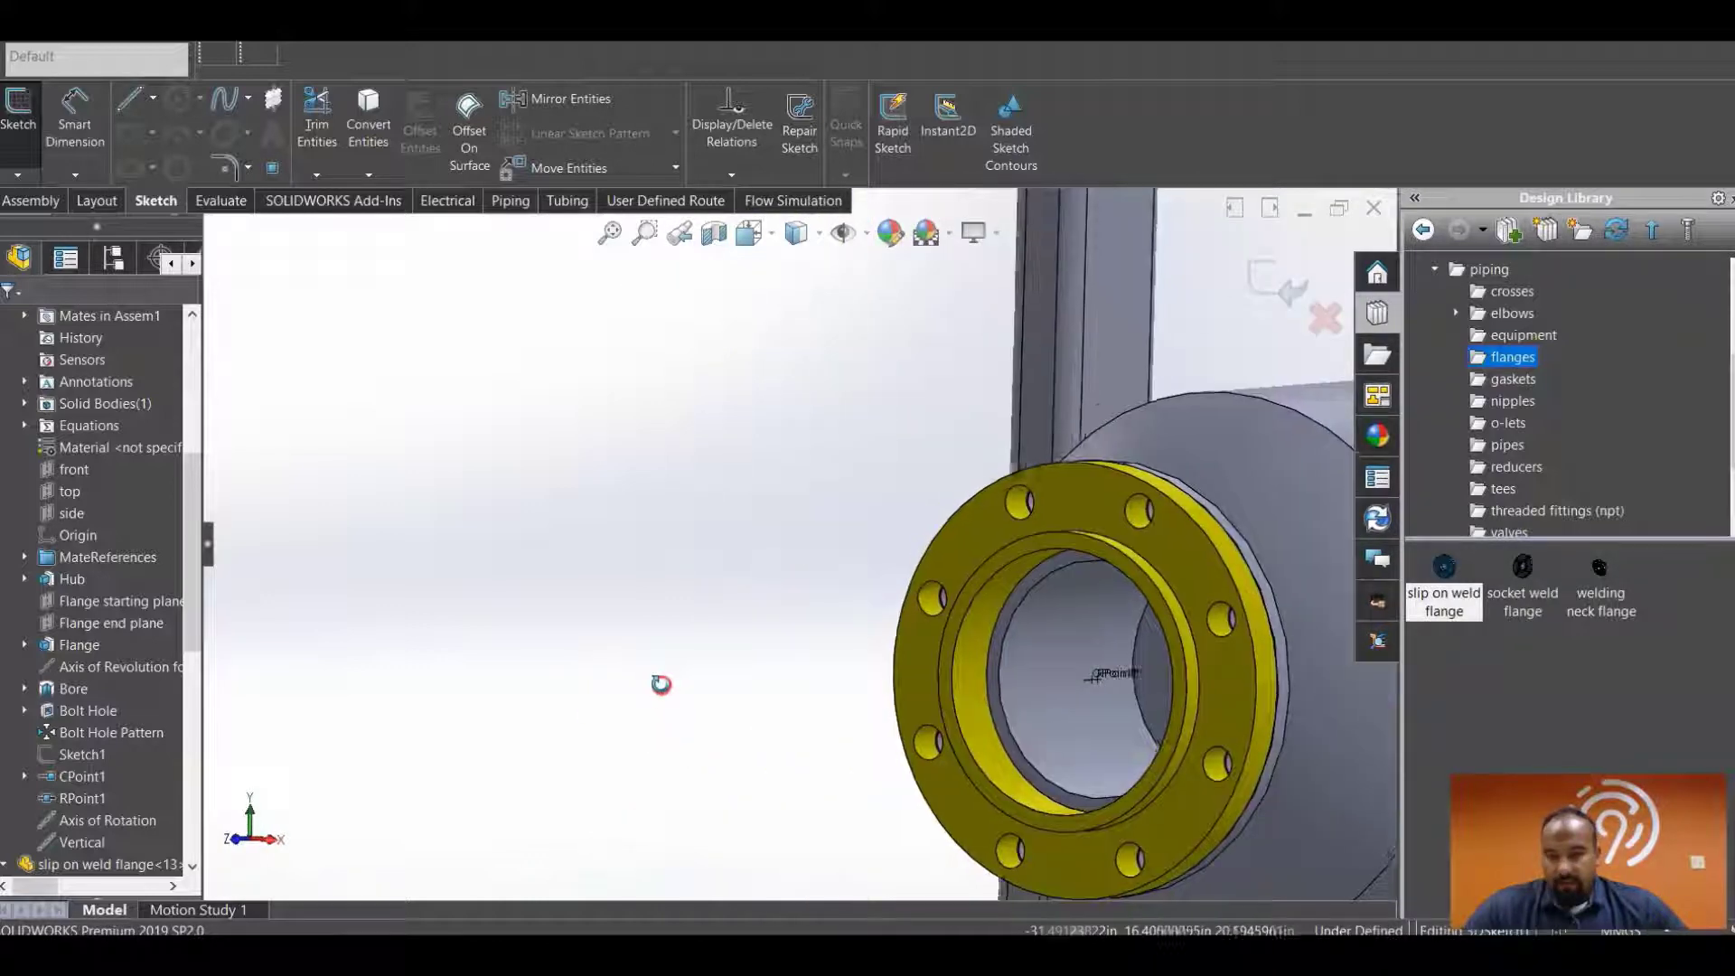
pyautogui.rightClick(942, 545)
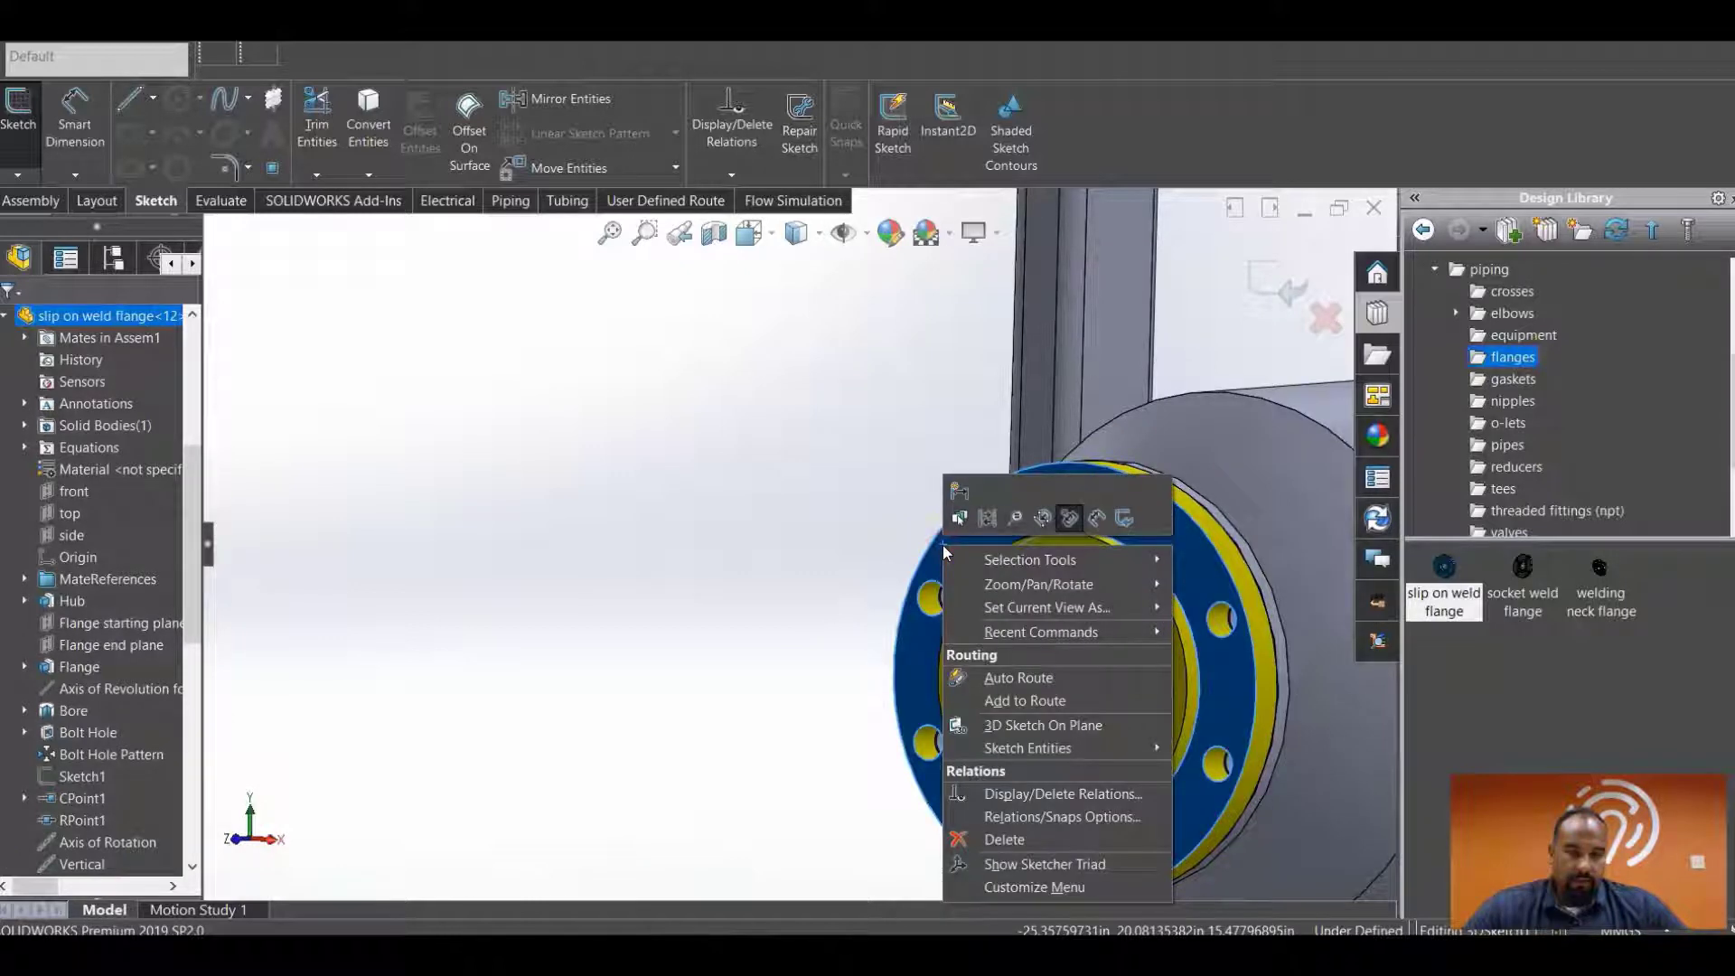
pyautogui.click(1025, 700)
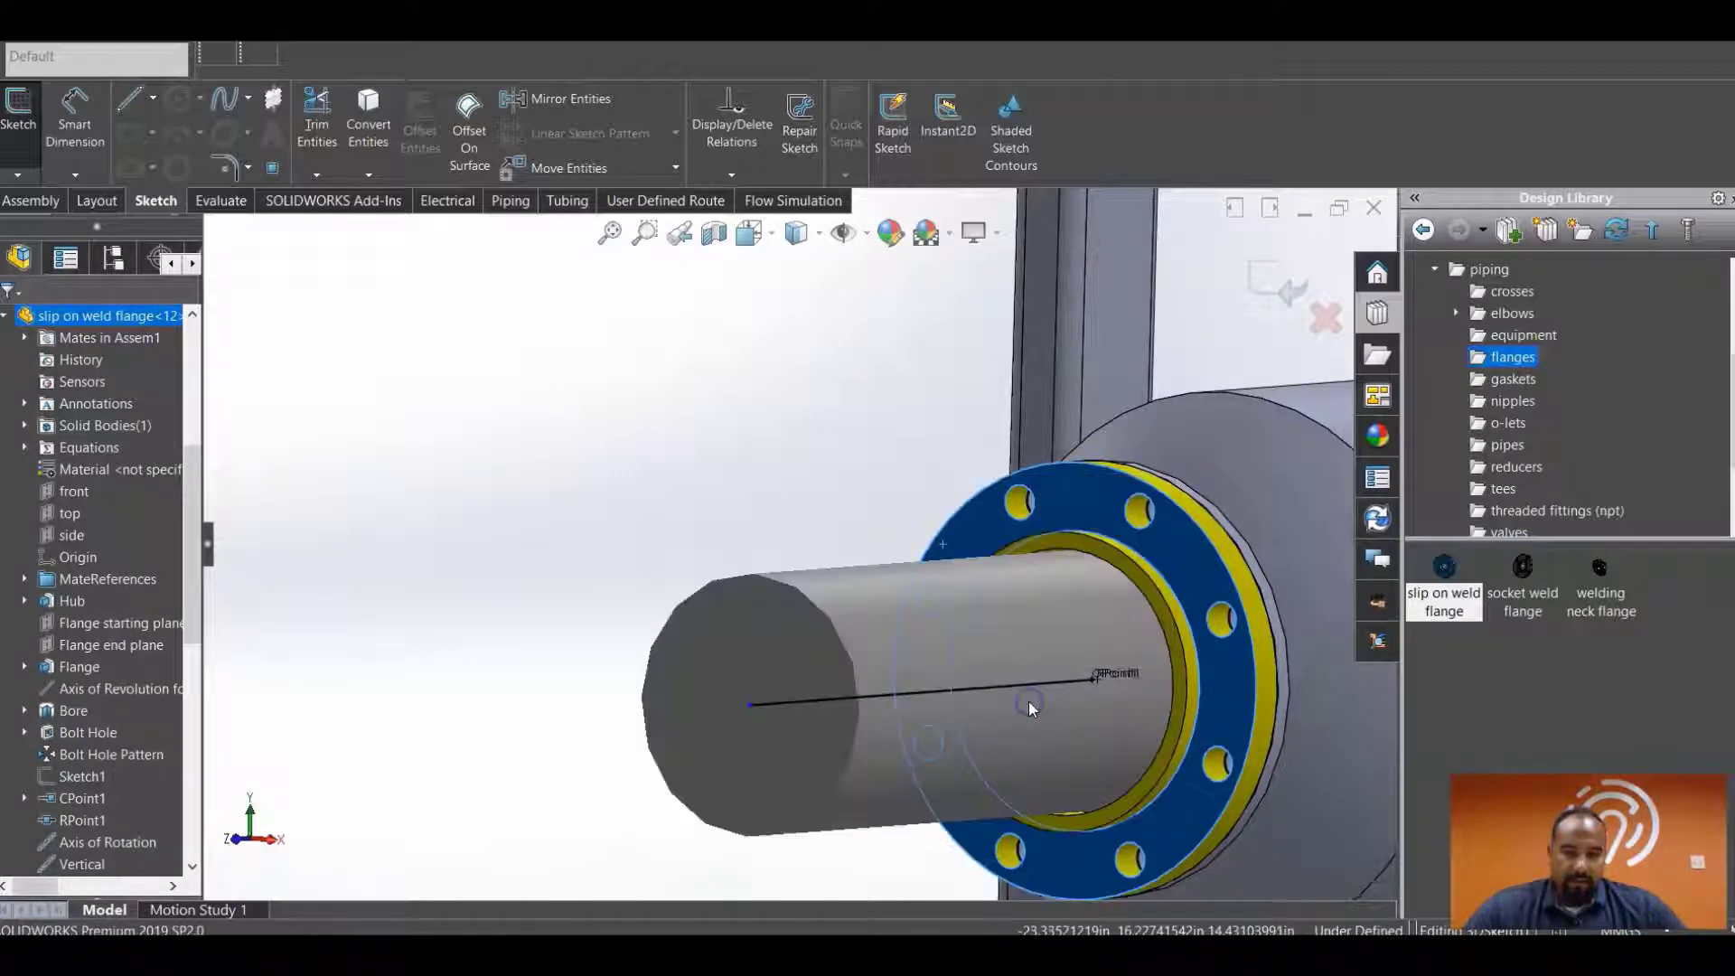
pyautogui.scroll(5, 462, 670)
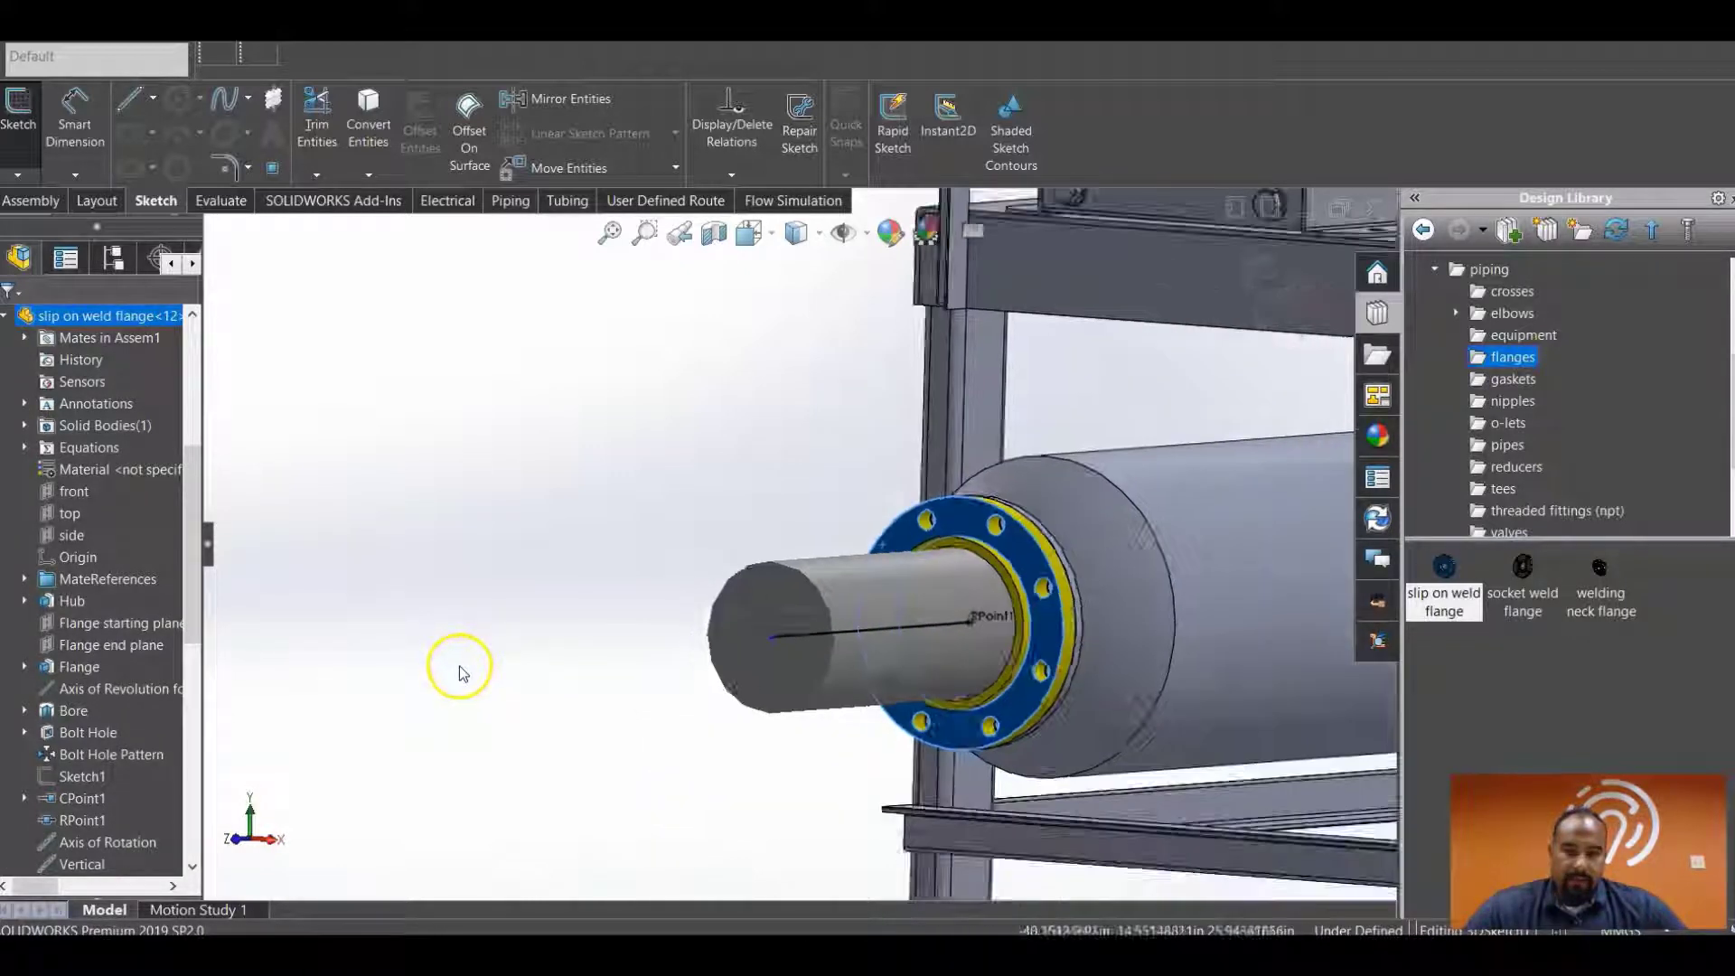
pyautogui.scroll(5, 697, 368)
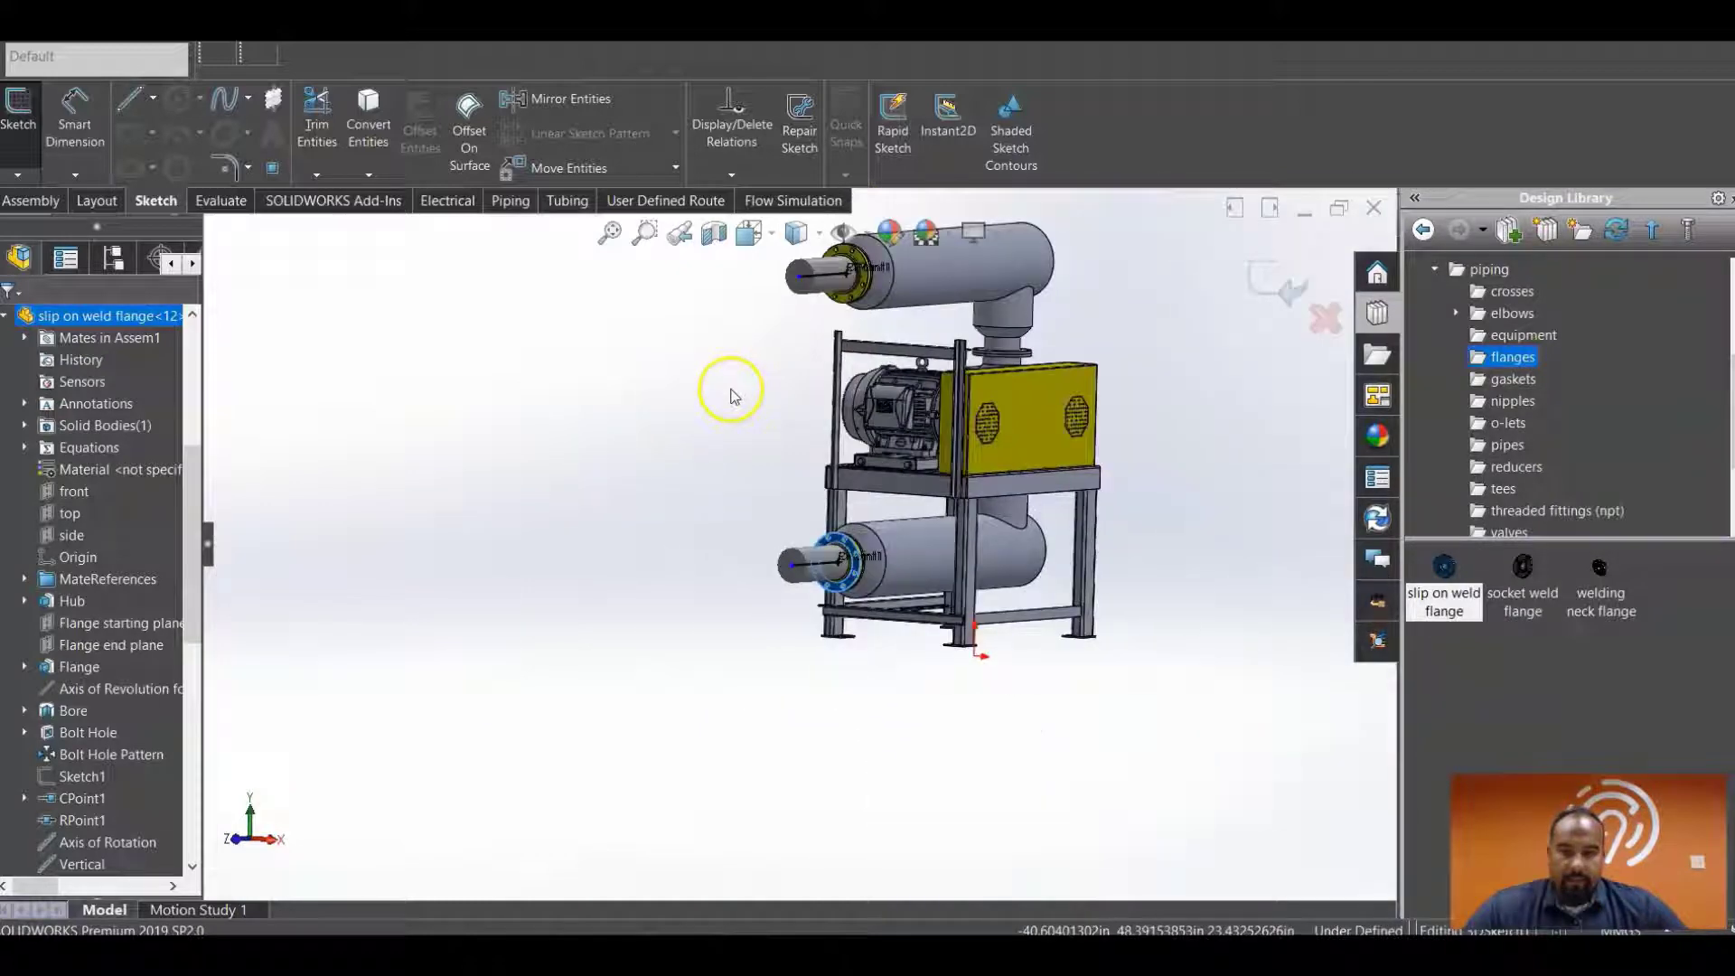
pyautogui.moveTo(711, 390); pyautogui.dragTo(517, 531, button='middle')
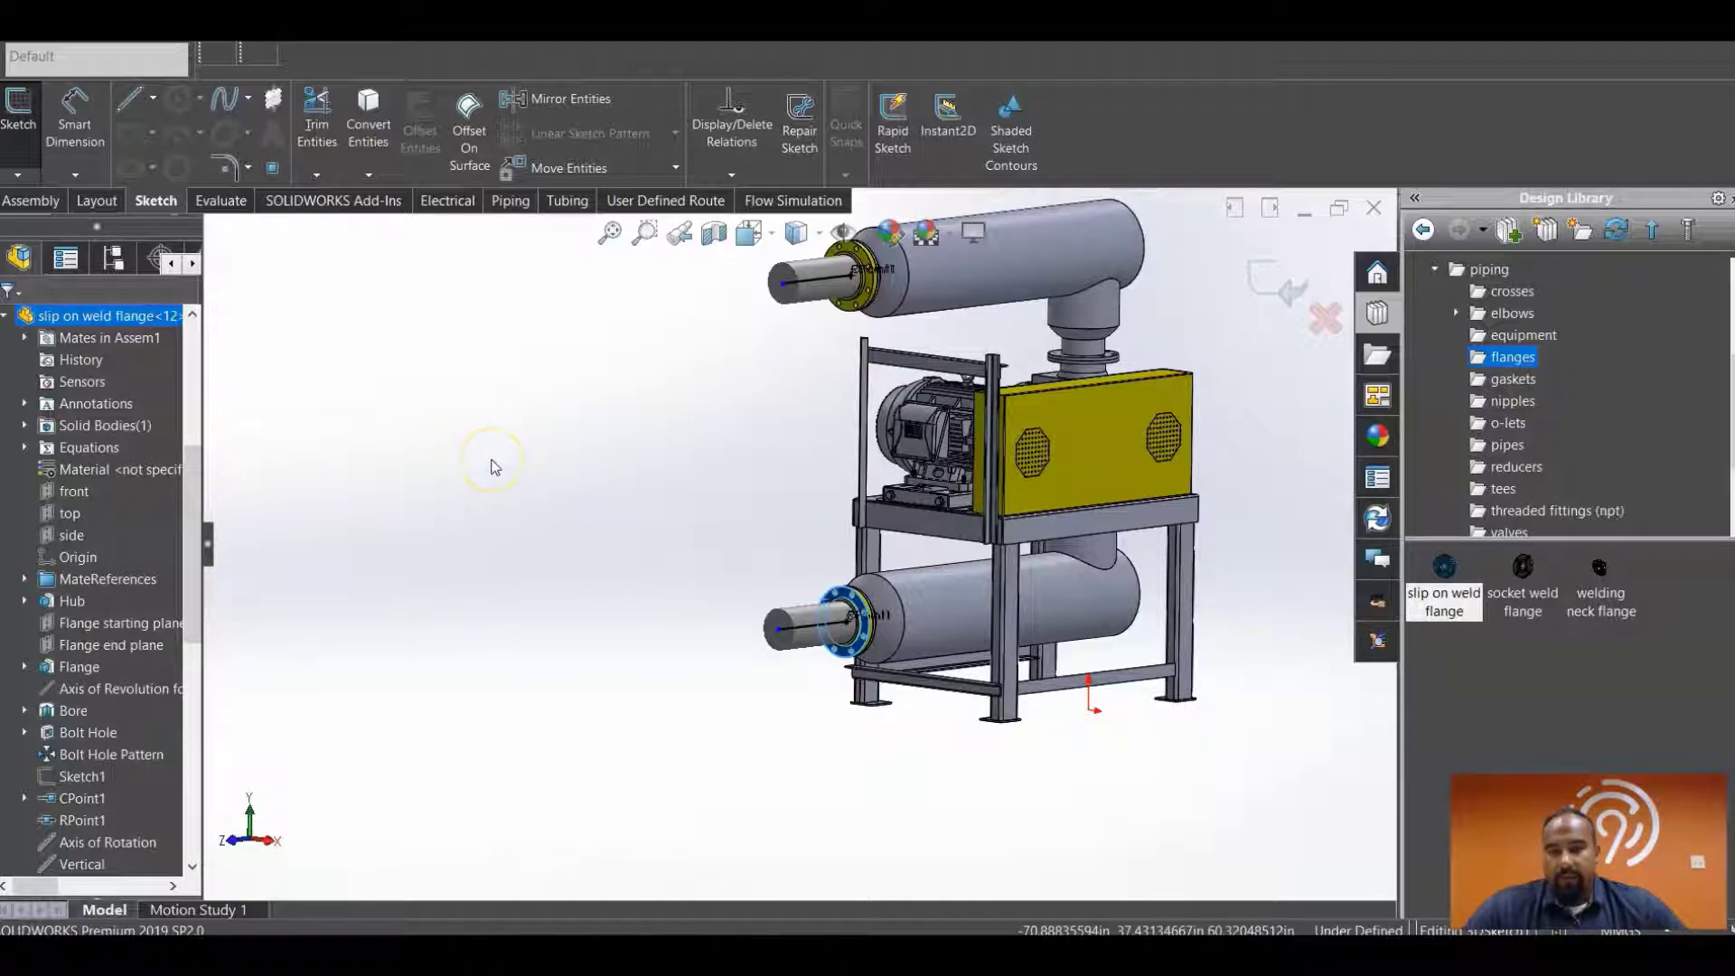
# - Auto-route a pipe between the upper and lower stub end points, bending at two R228.60 elbows
pyautogui.click(510, 201)
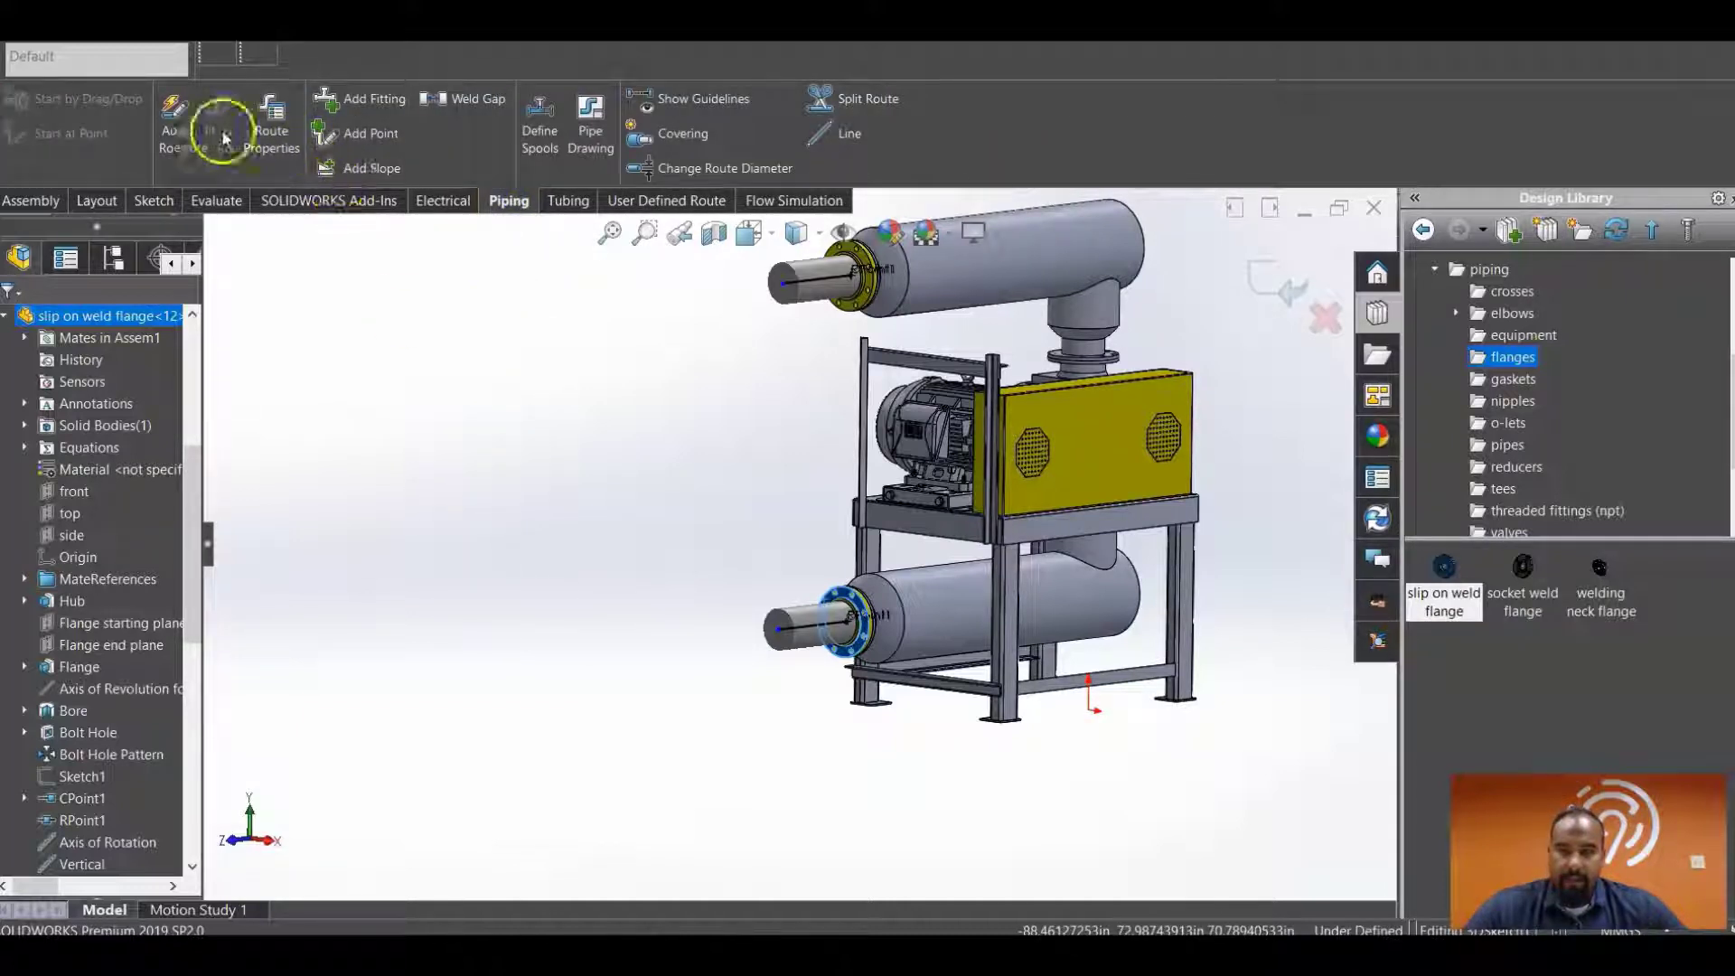
pyautogui.click(172, 143)
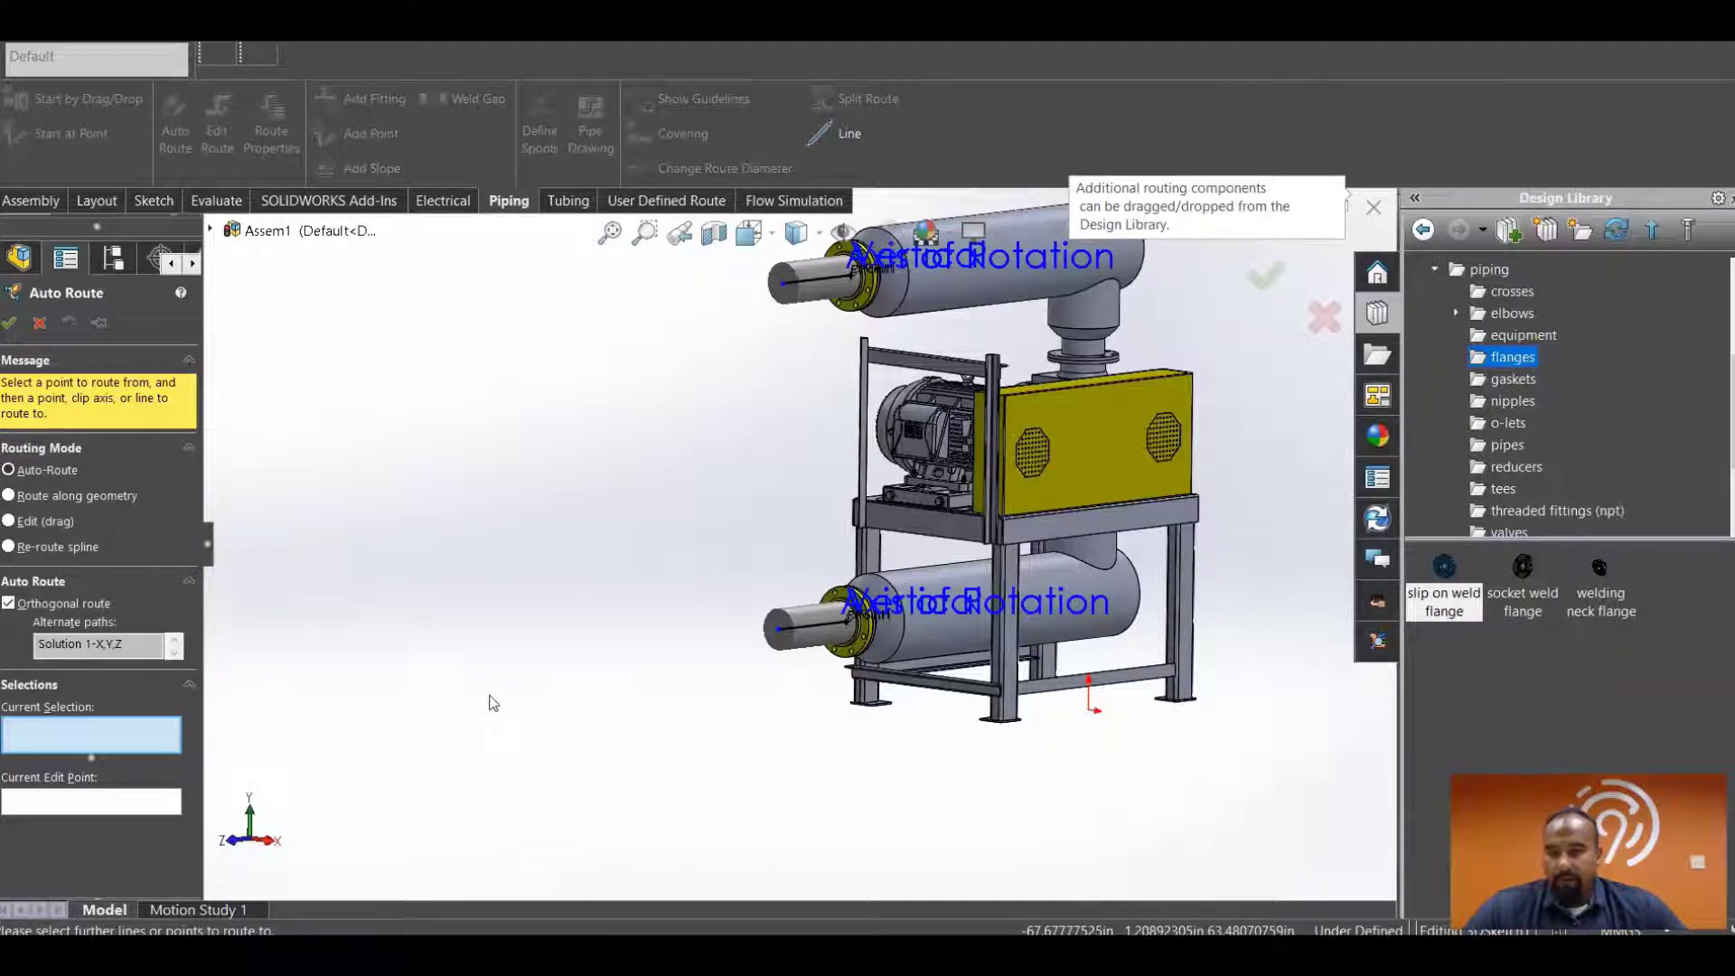
pyautogui.click(784, 285)
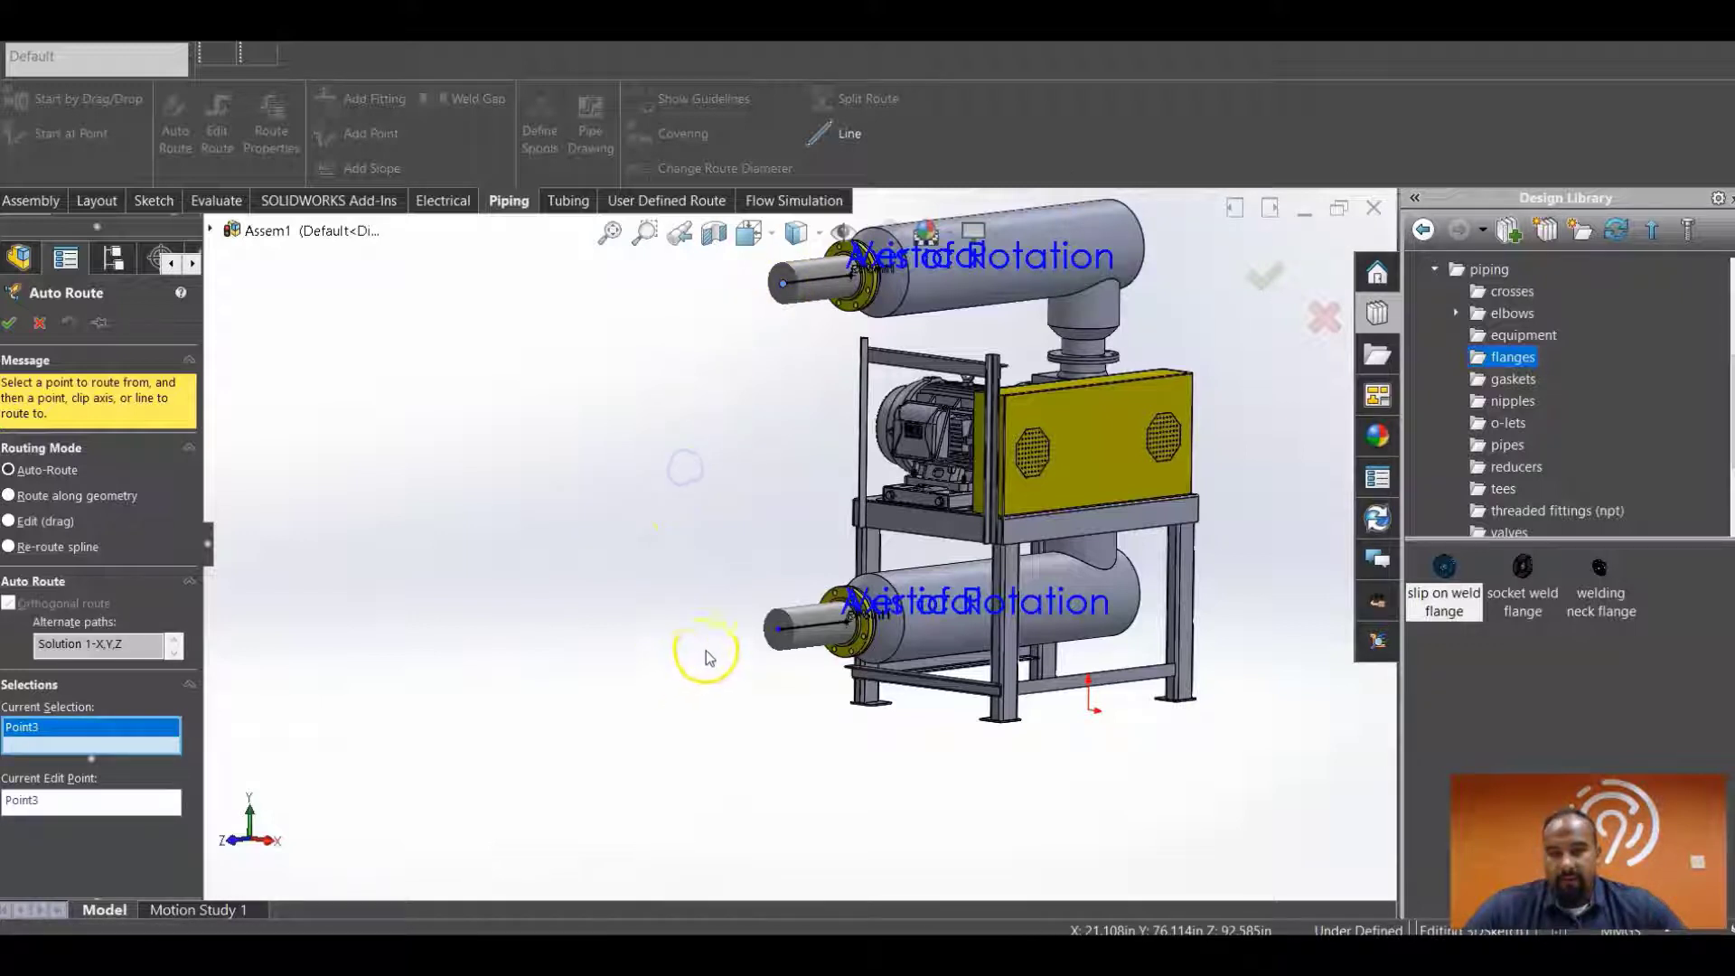
pyautogui.click(782, 635)
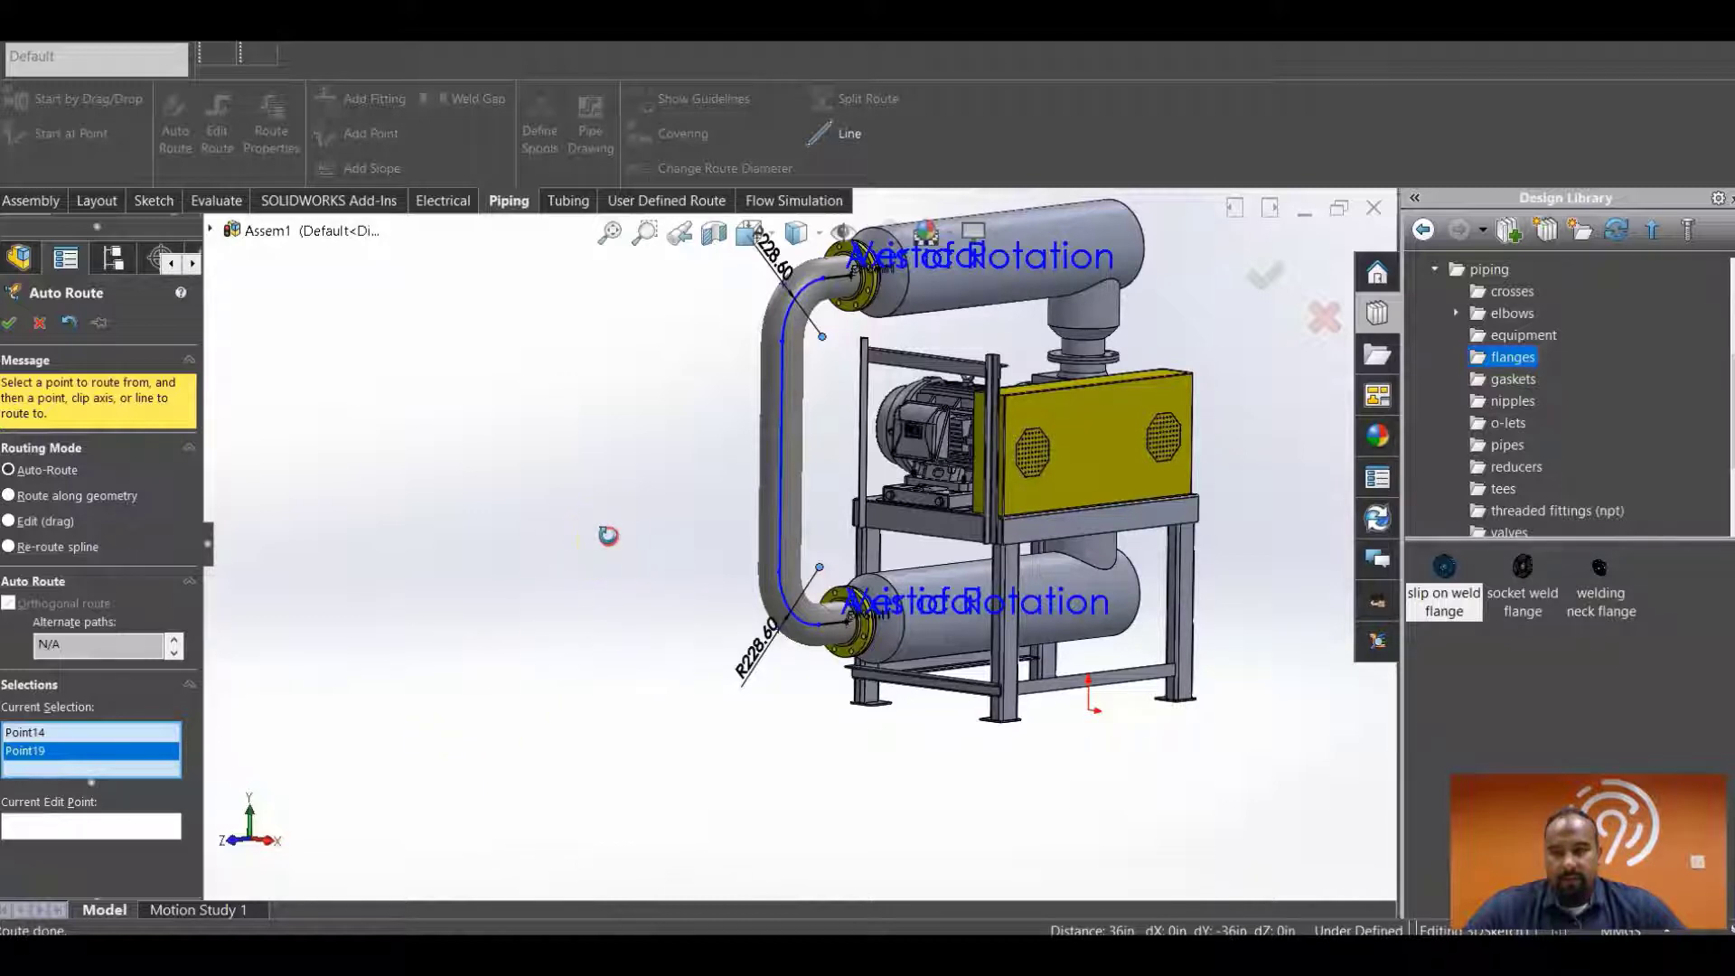
pyautogui.moveTo(608, 535); pyautogui.dragTo(550, 497, button='middle')
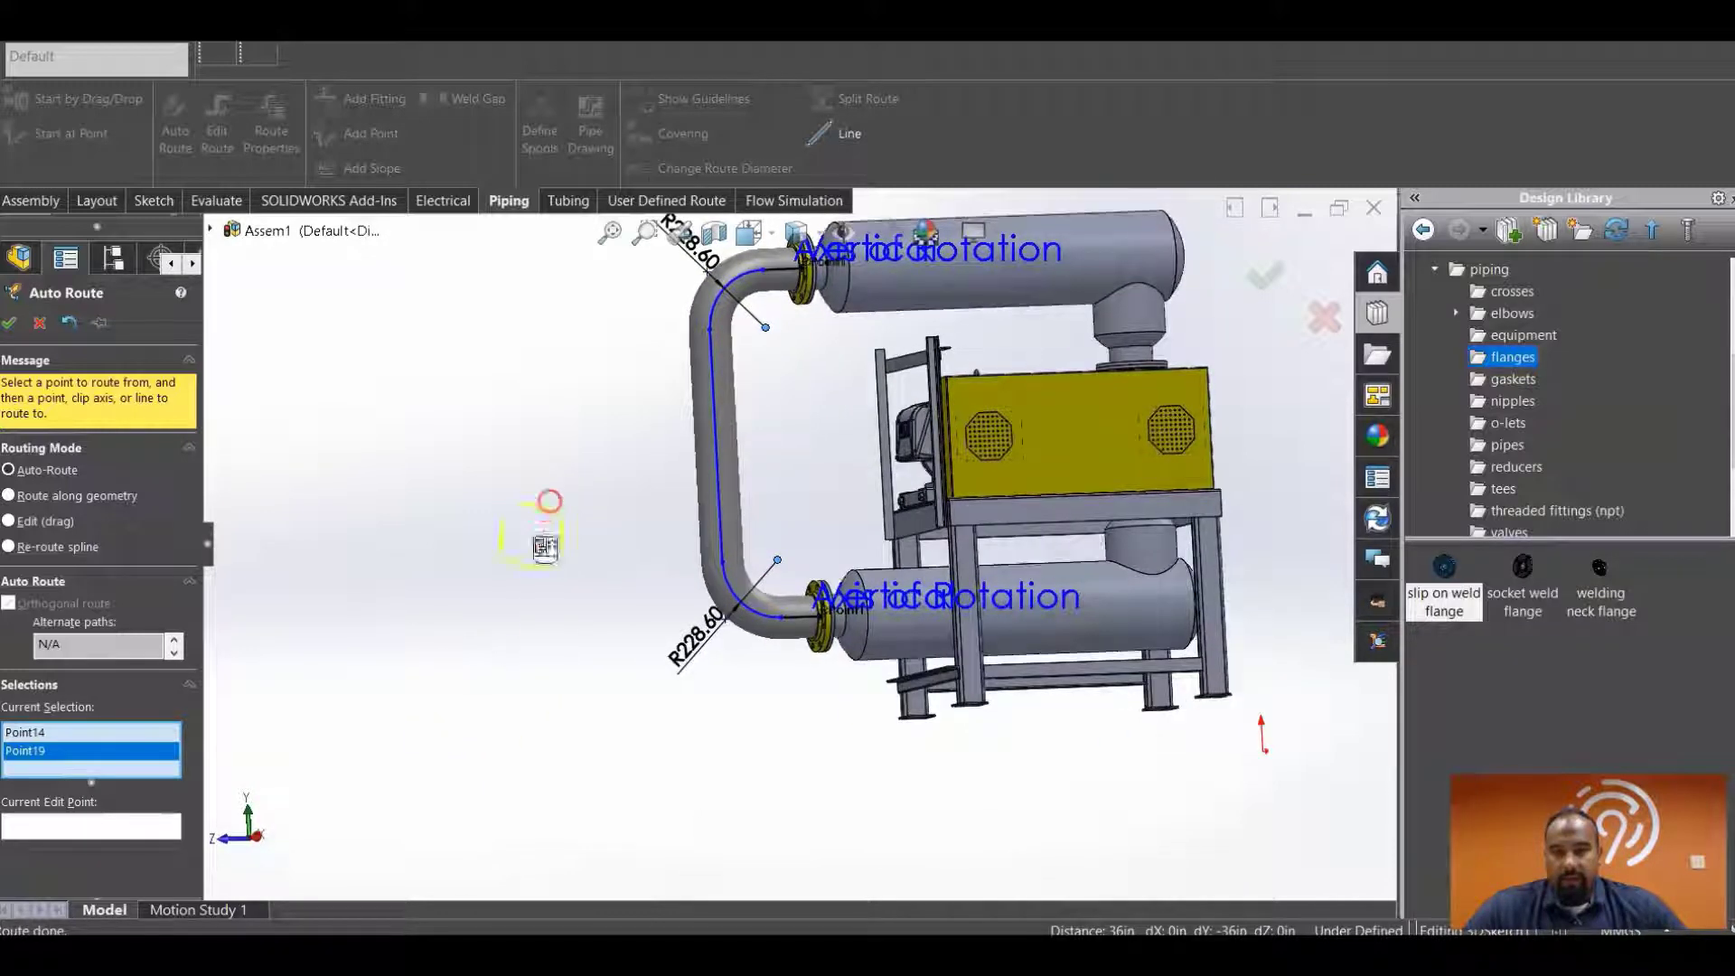
# - Accept the auto route, exit the route sketch, and fit the whole skid in view
pyautogui.click(10, 322)
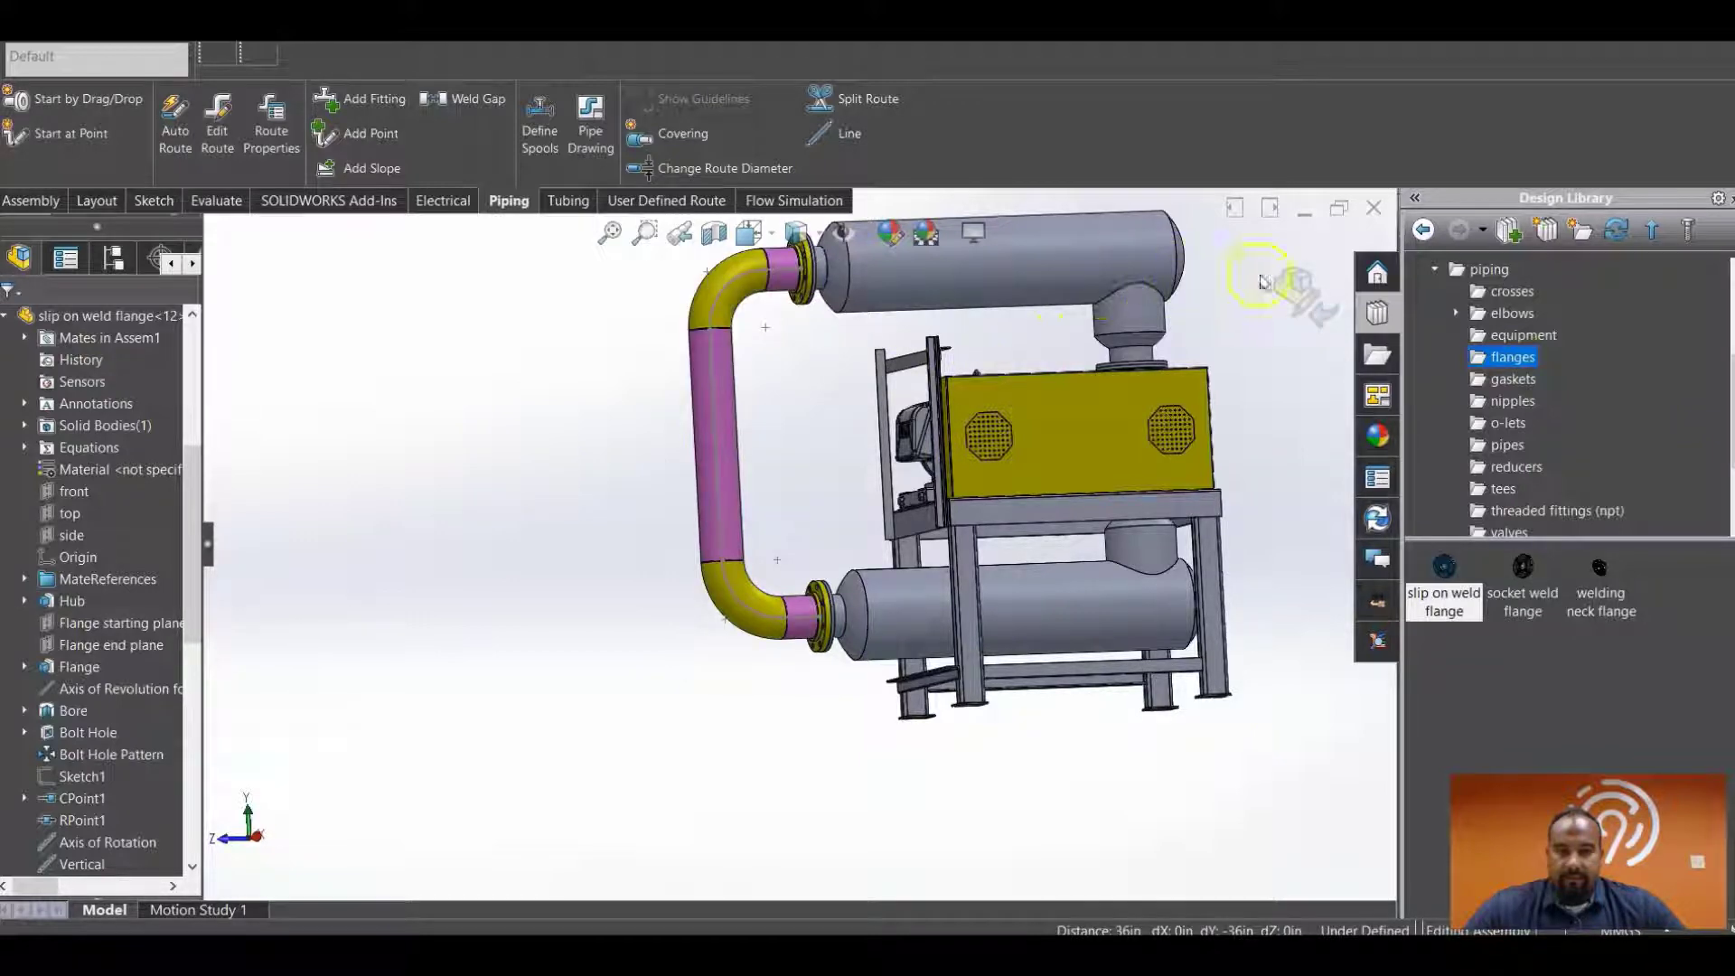
pyautogui.click(1296, 289)
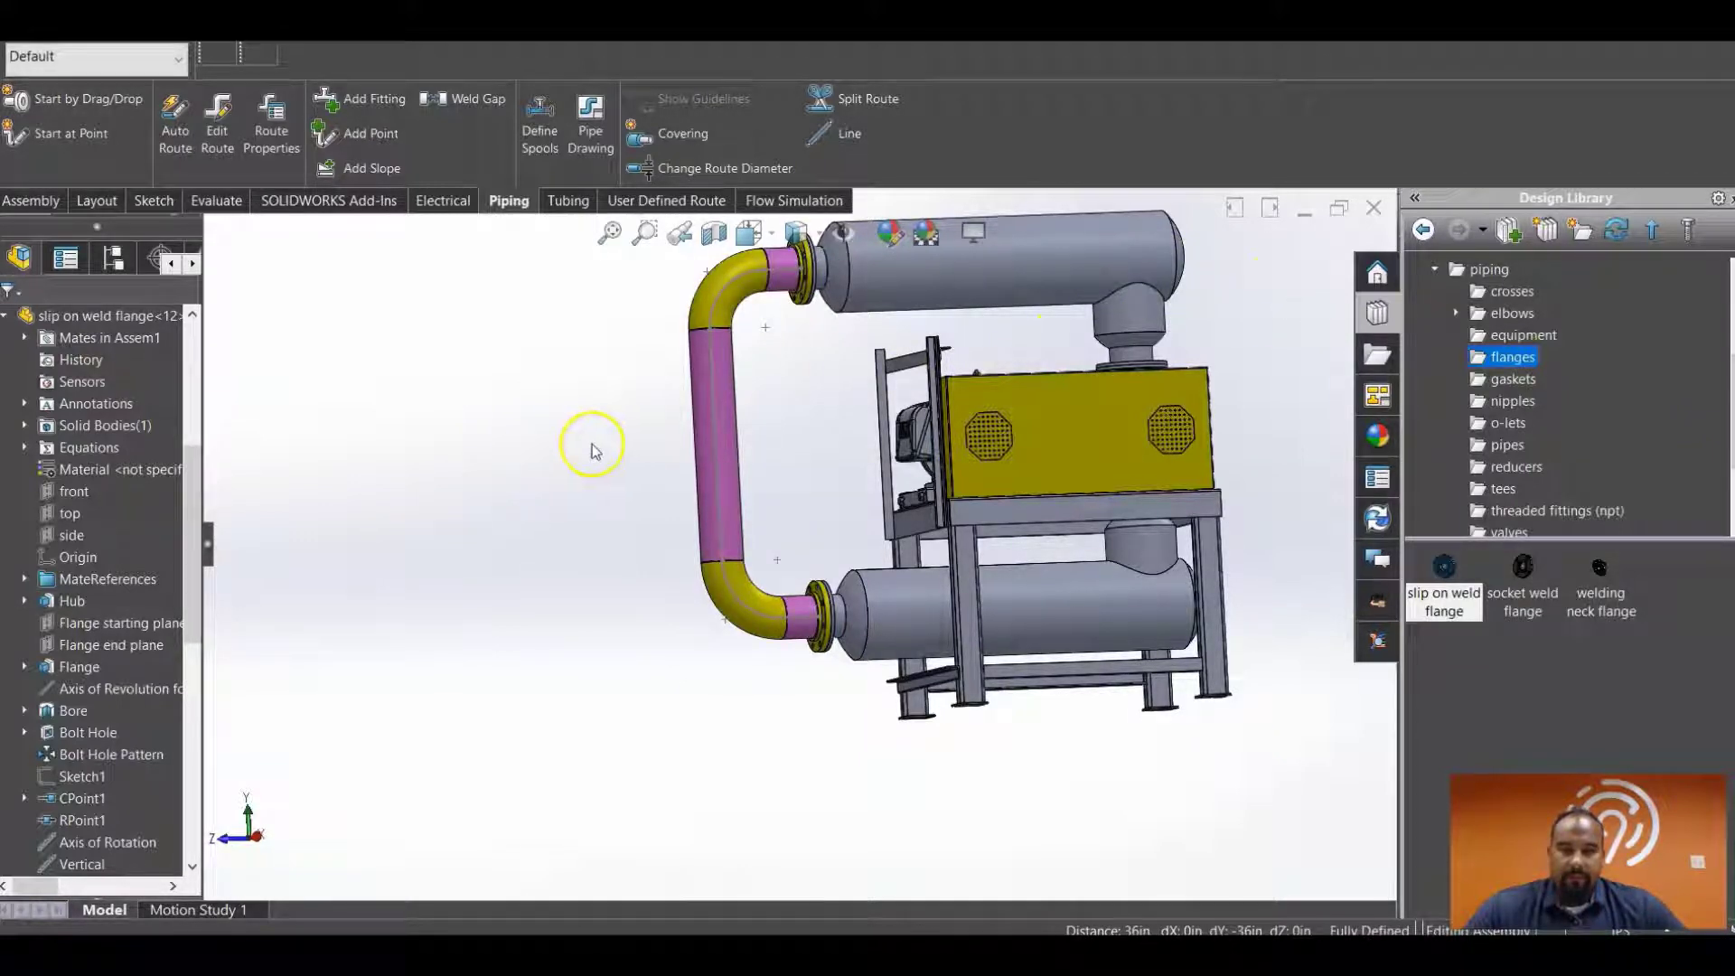
pyautogui.moveTo(592, 449); pyautogui.dragTo(614, 575, button='middle')
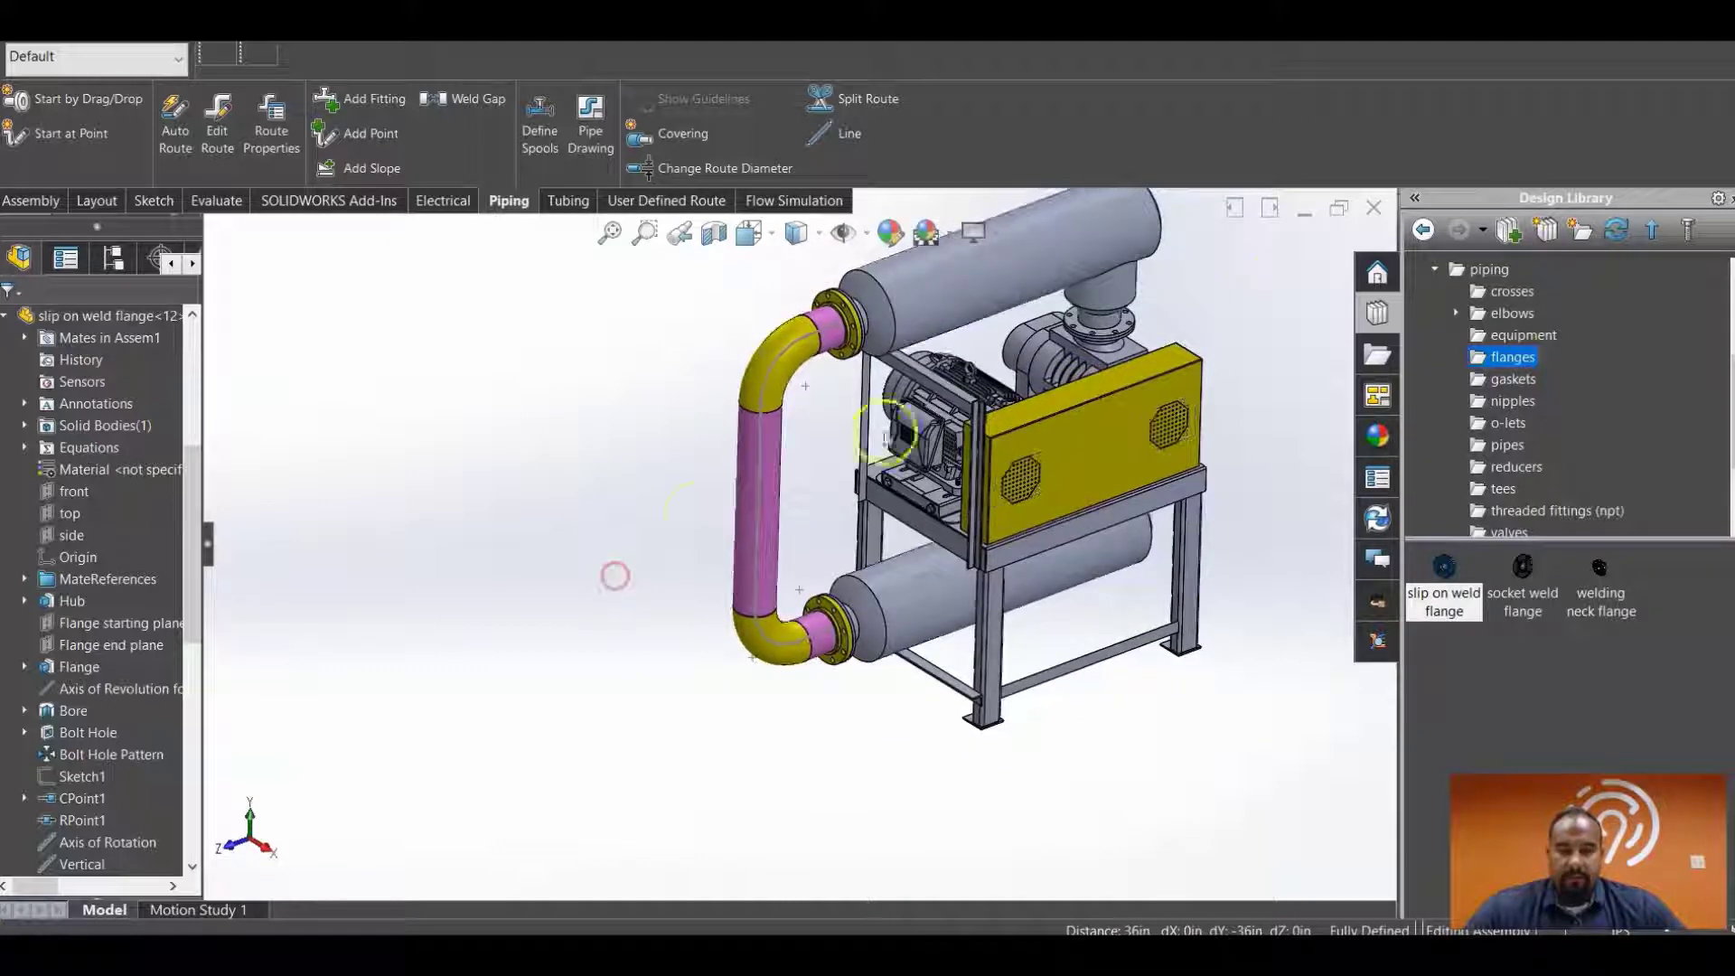
pyautogui.press('f')
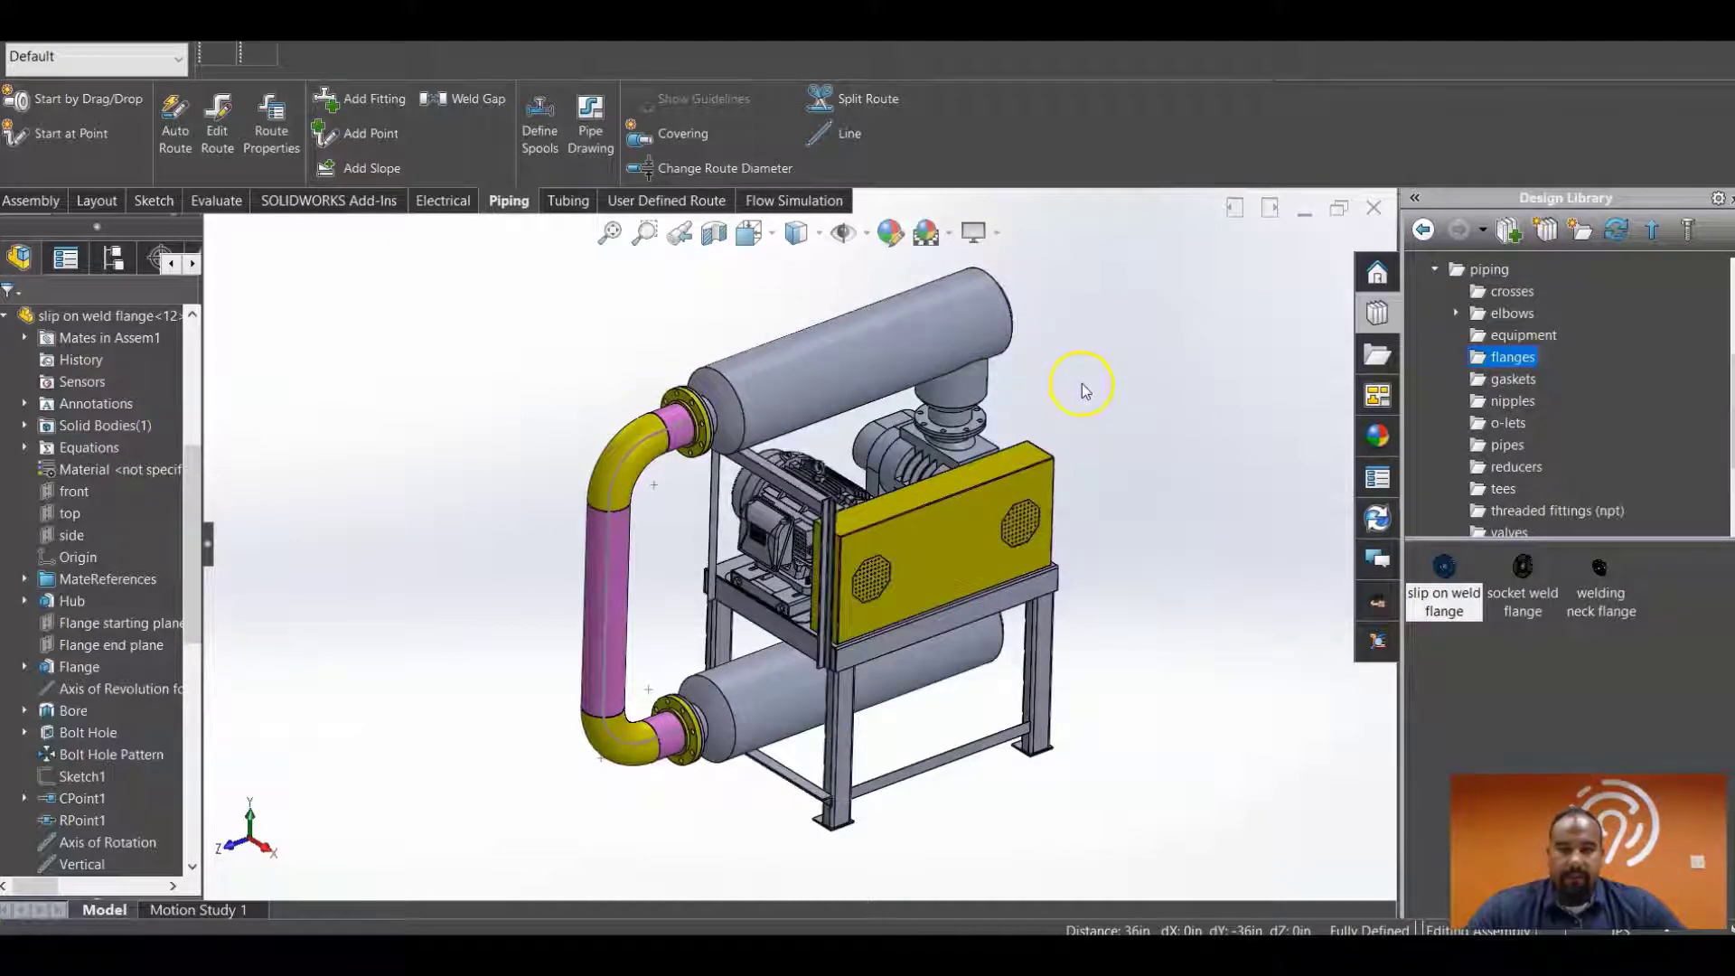